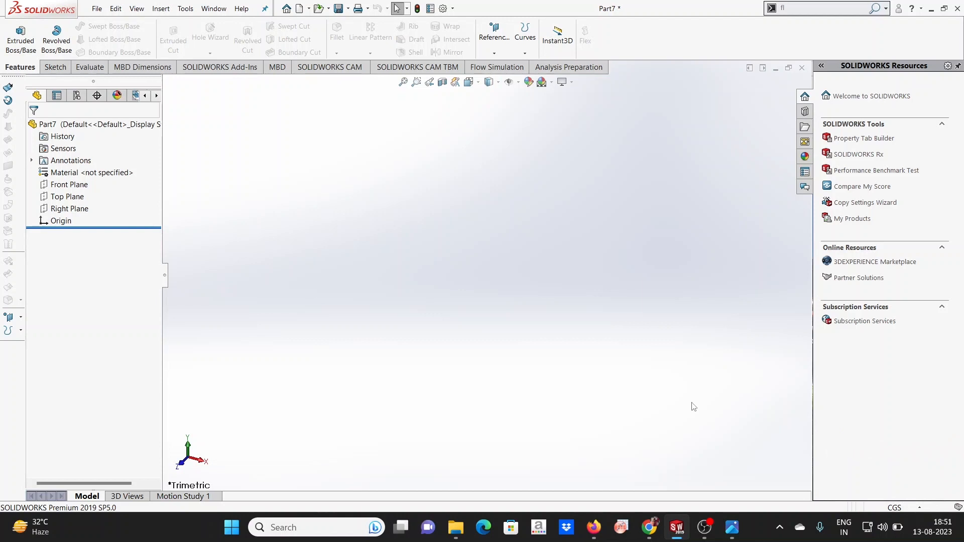
Sketch a circle of about 4.2 cm radius on the Front Plane, centred on the origin.
{"action": "left_click", "coordinate": [72, 185]}
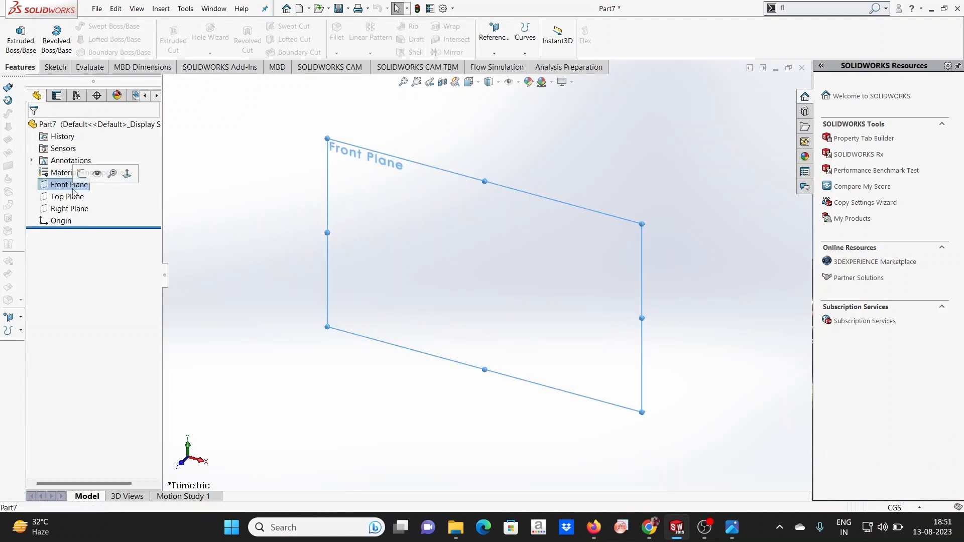
{"action": "left_click", "coordinate": [82, 174]}
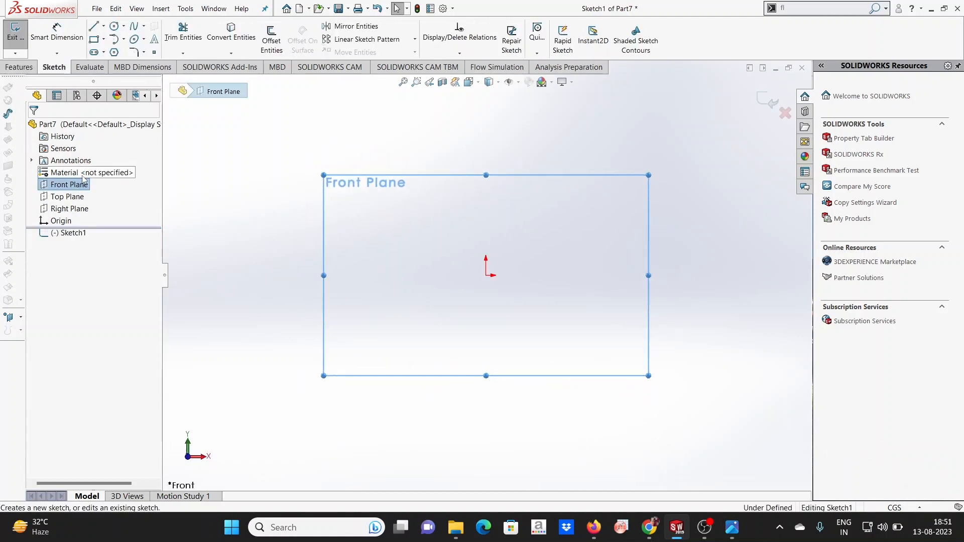
{"action": "left_click", "coordinate": [114, 27]}
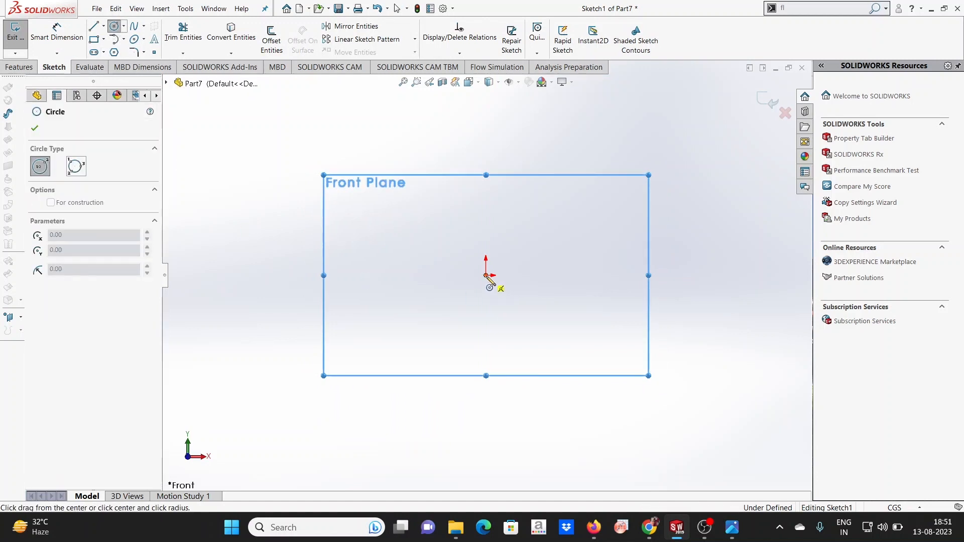
{"action": "left_click_drag", "start_coordinate": [487, 276], "coordinate": [562, 276]}
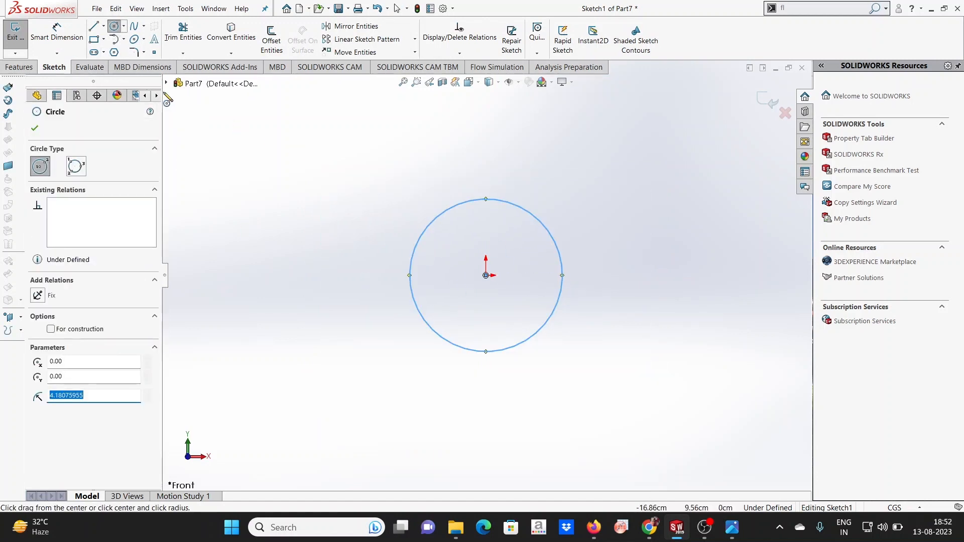
Dimension the circle's diameter to 2 cm.
{"action": "left_click", "coordinate": [57, 33]}
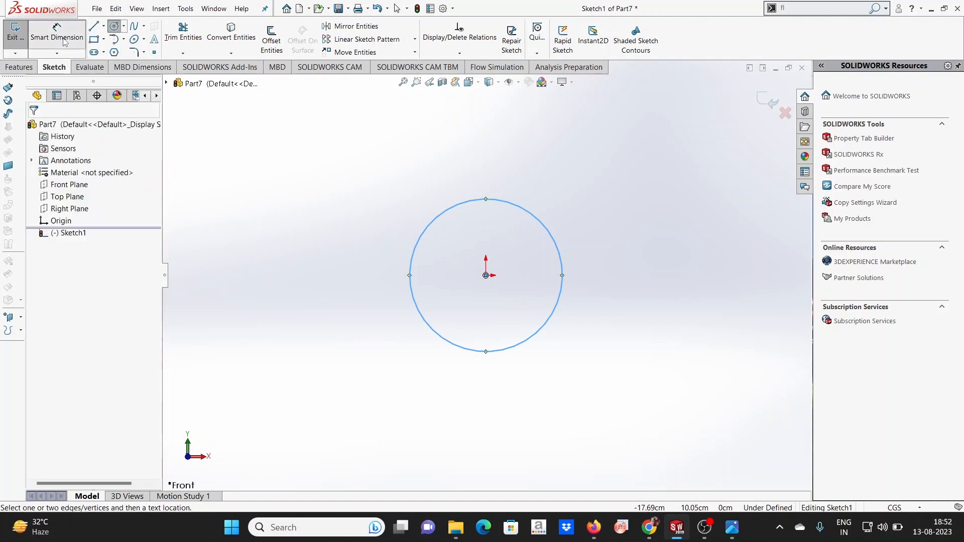
{"action": "left_click", "coordinate": [562, 292]}
{"action": "left_click", "coordinate": [622, 288]}
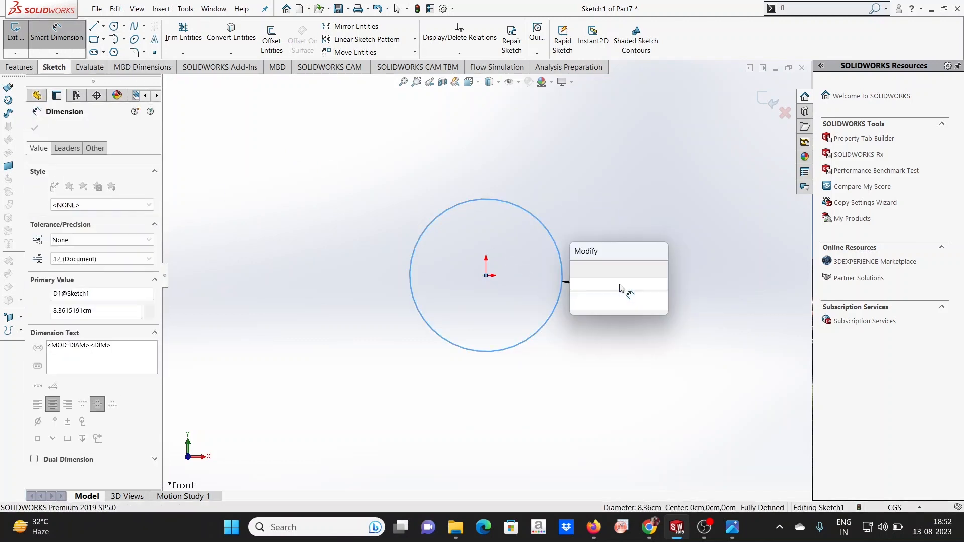
{"action": "type", "text": "2"}
{"action": "key", "text": "Return"}
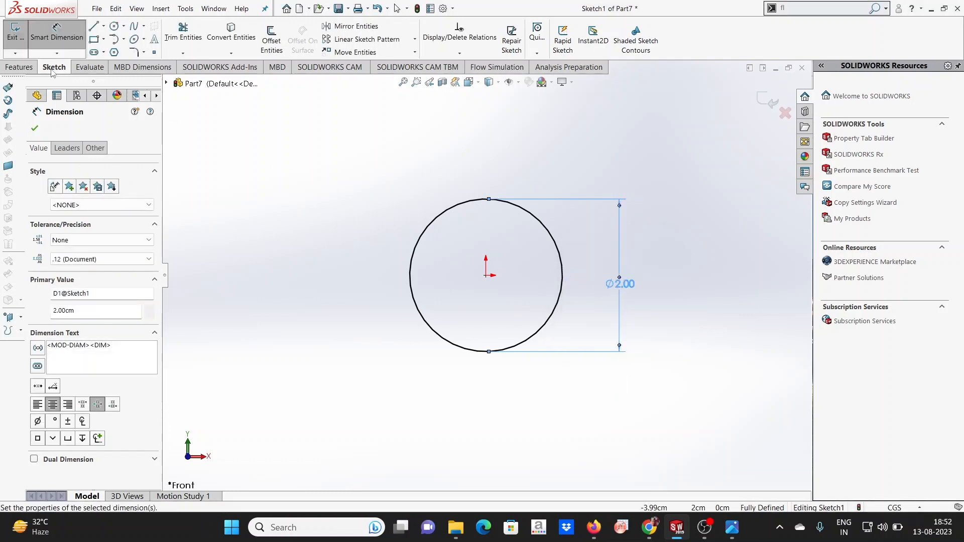
{"action": "left_click", "coordinate": [35, 126]}
Extrude the circle as a blind boss 10 cm deep in the reversed direction.
{"action": "left_click", "coordinate": [21, 66]}
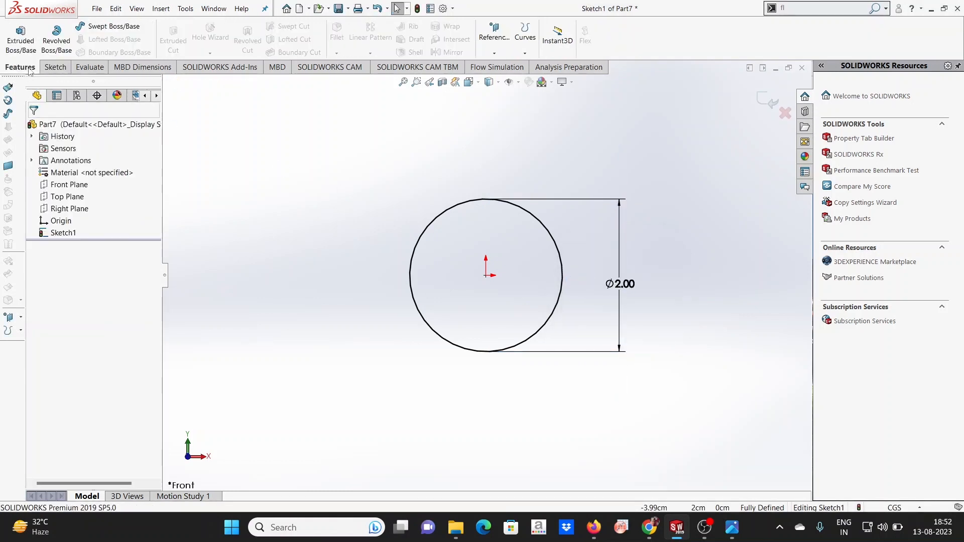
{"action": "left_click", "coordinate": [23, 40]}
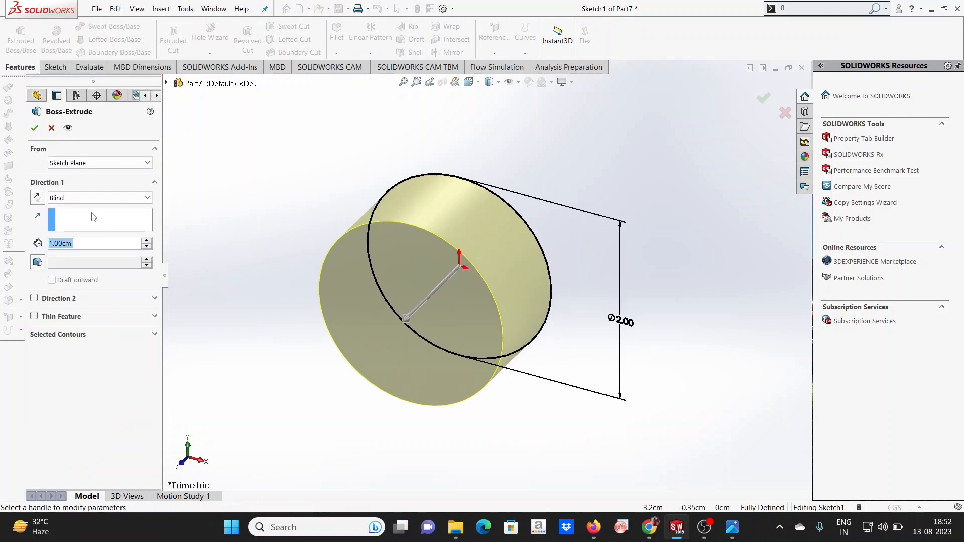
{"action": "left_click", "coordinate": [37, 197]}
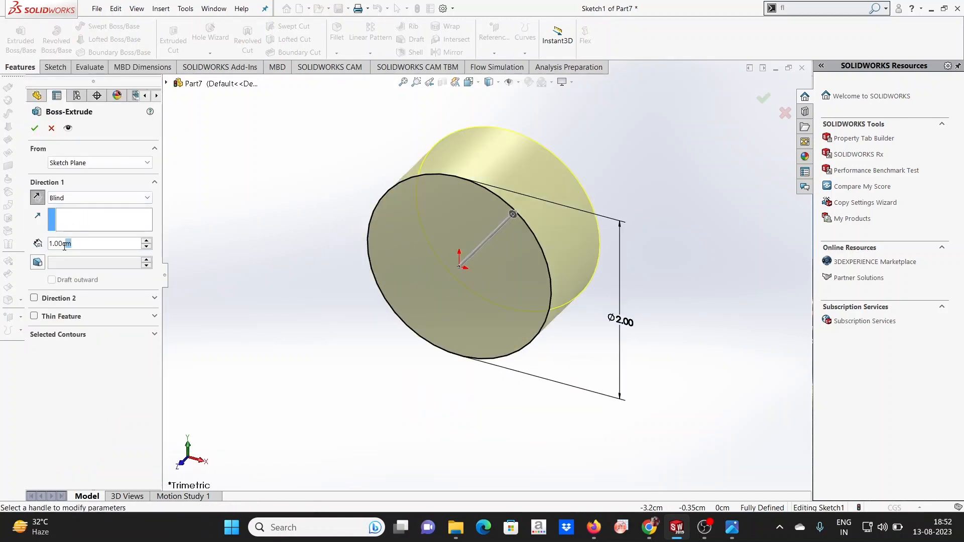
{"action": "left_click_drag", "start_coordinate": [65, 246], "coordinate": [46, 248]}
{"action": "type", "text": "10"}
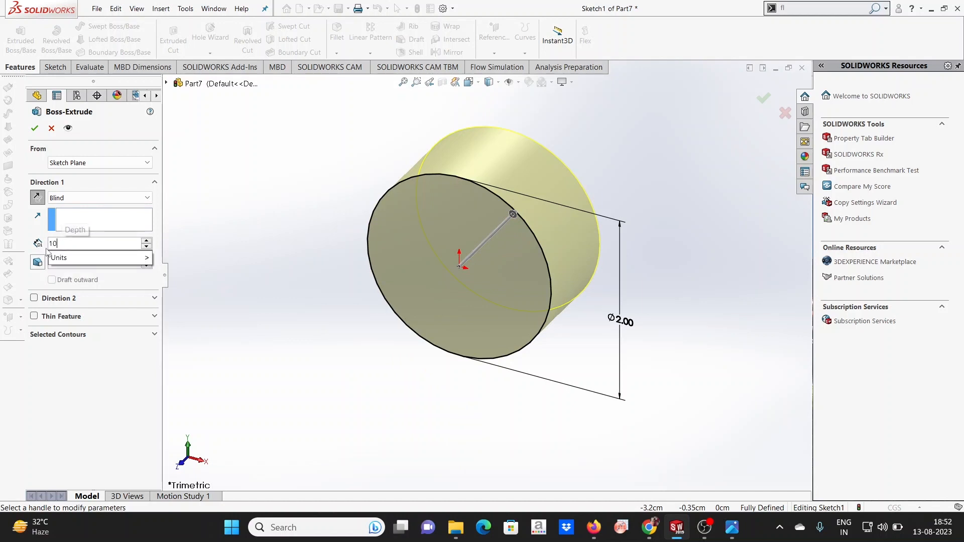
{"action": "key", "text": "Return"}
{"action": "scroll", "coordinate": [430, 202], "scroll_direction": "up", "scroll_amount": 5}
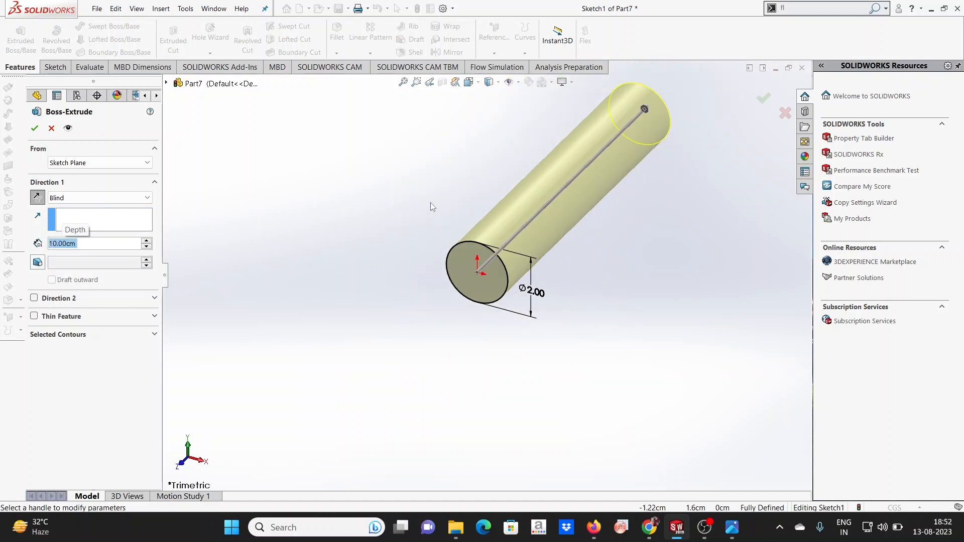
{"action": "left_click", "coordinate": [34, 129]}
{"action": "scroll", "coordinate": [479, 191], "scroll_direction": "up", "scroll_amount": 2}
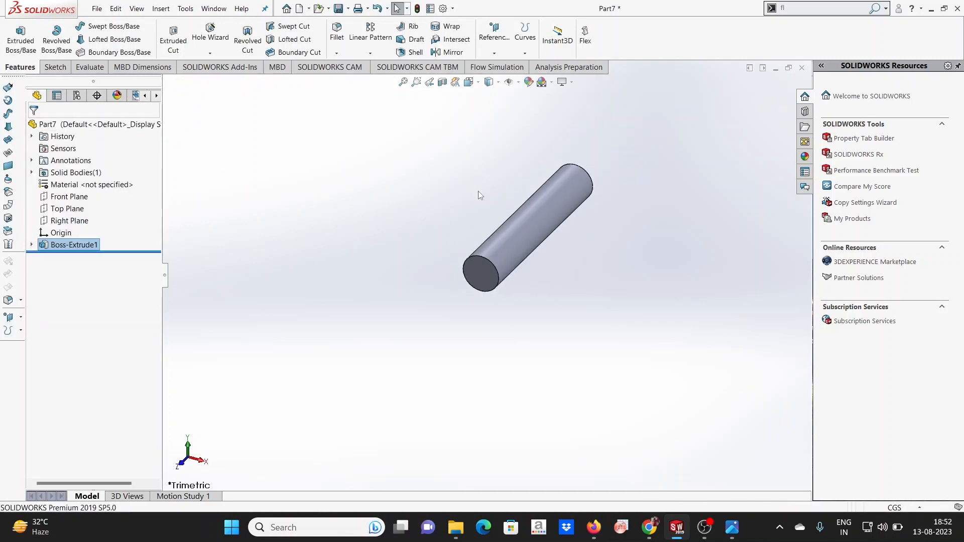
{"action": "scroll", "coordinate": [478, 191], "scroll_direction": "down", "scroll_amount": 1}
{"action": "scroll", "coordinate": [574, 322], "scroll_direction": "down", "scroll_amount": 2}
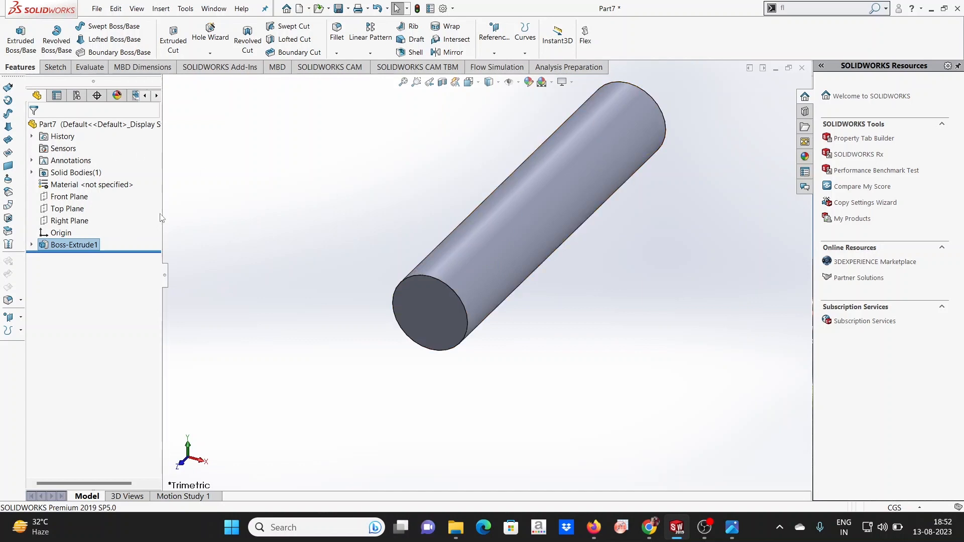
Create a reference plane parallel to the Top Plane and tangent to the cylinder's curved face.
{"action": "left_click", "coordinate": [495, 37]}
{"action": "left_click", "coordinate": [504, 67]}
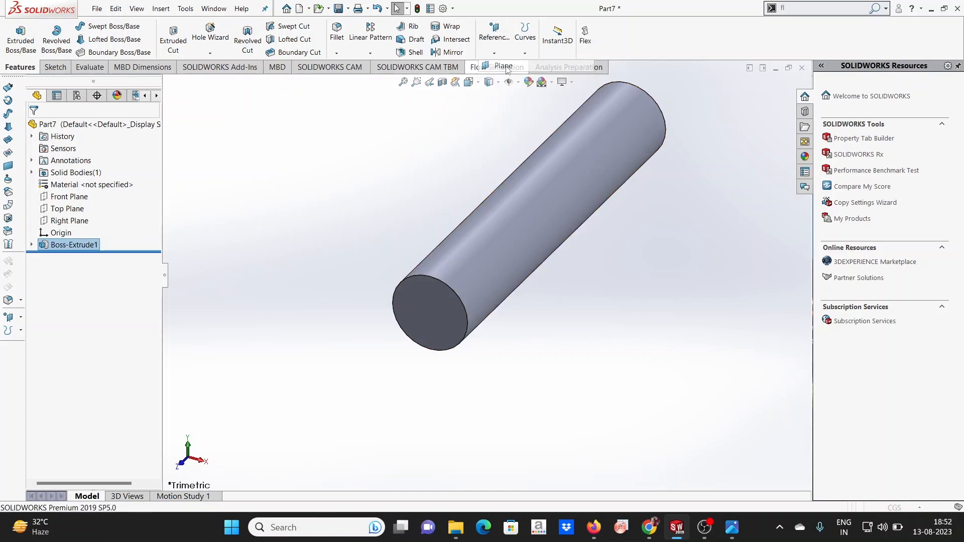
{"action": "left_click", "coordinate": [184, 84]}
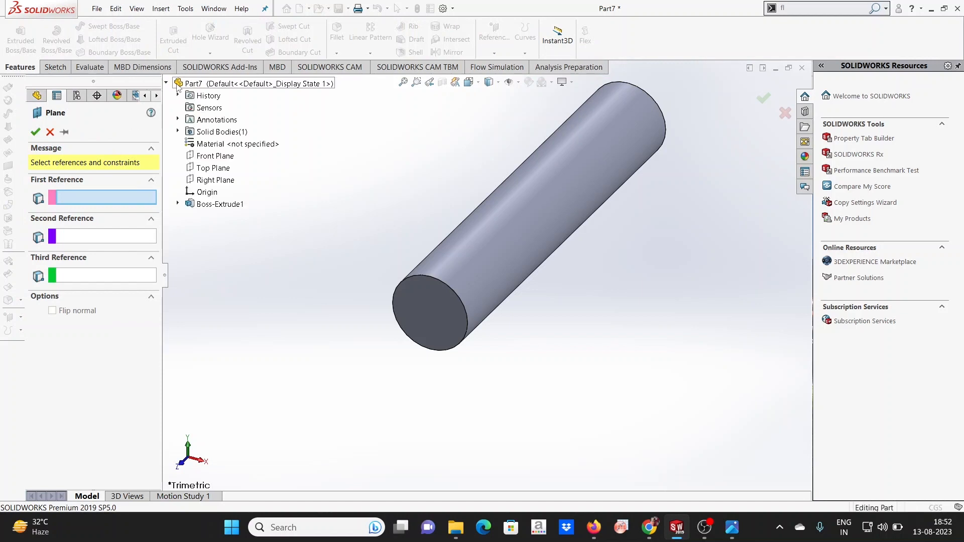
{"action": "left_click", "coordinate": [214, 168]}
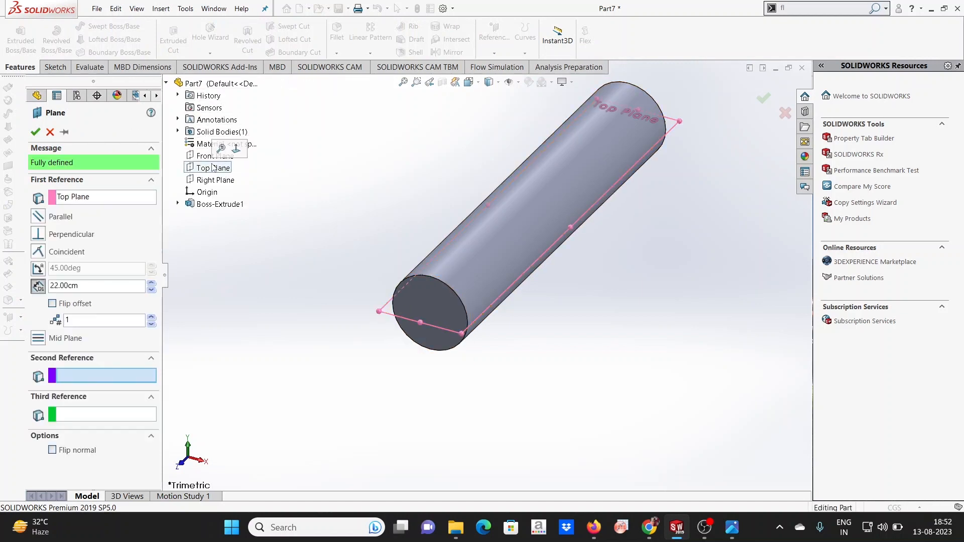
{"action": "left_click", "coordinate": [507, 252]}
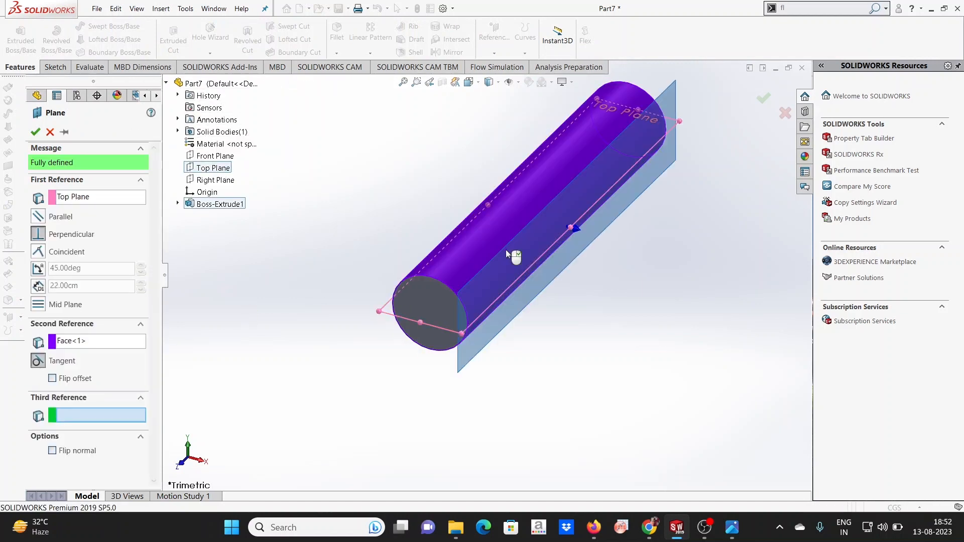
{"action": "left_click", "coordinate": [38, 216]}
{"action": "middle_click_drag", "start_coordinate": [526, 296], "coordinate": [477, 246]}
{"action": "scroll", "coordinate": [359, 206], "scroll_direction": "down", "scroll_amount": 3}
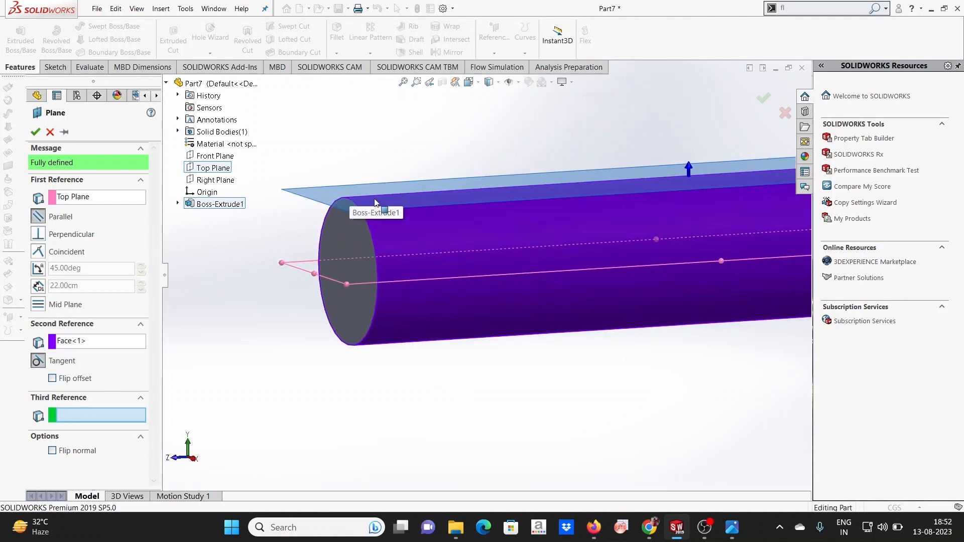
{"action": "left_click", "coordinate": [35, 132]}
Start a sketch on the new tangent plane and orient the view normal to it.
{"action": "left_click", "coordinate": [56, 257]}
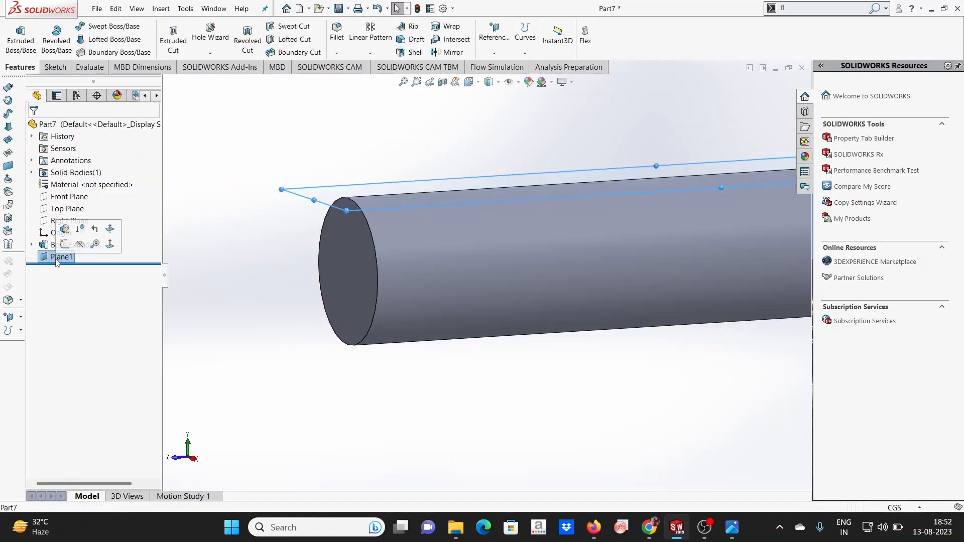
{"action": "left_click", "coordinate": [55, 257]}
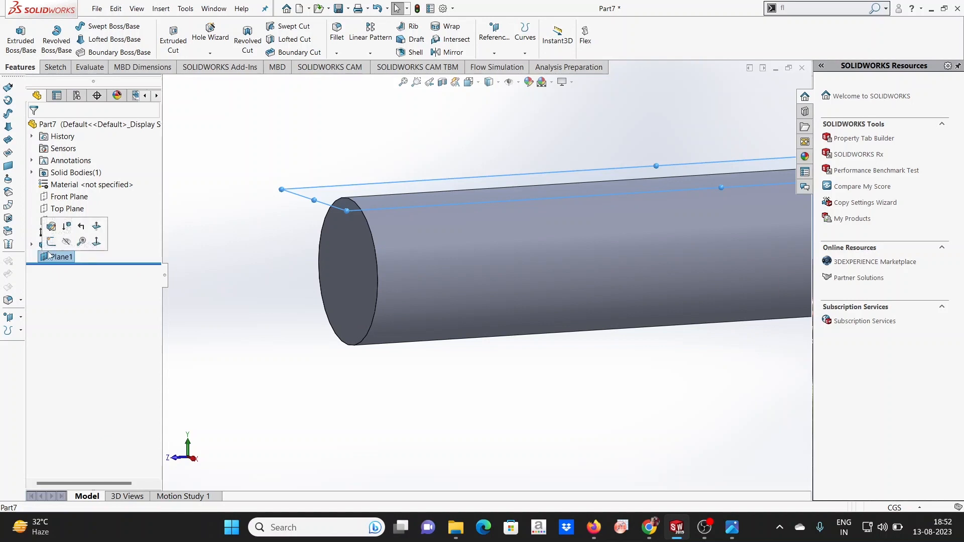
{"action": "left_click", "coordinate": [55, 244]}
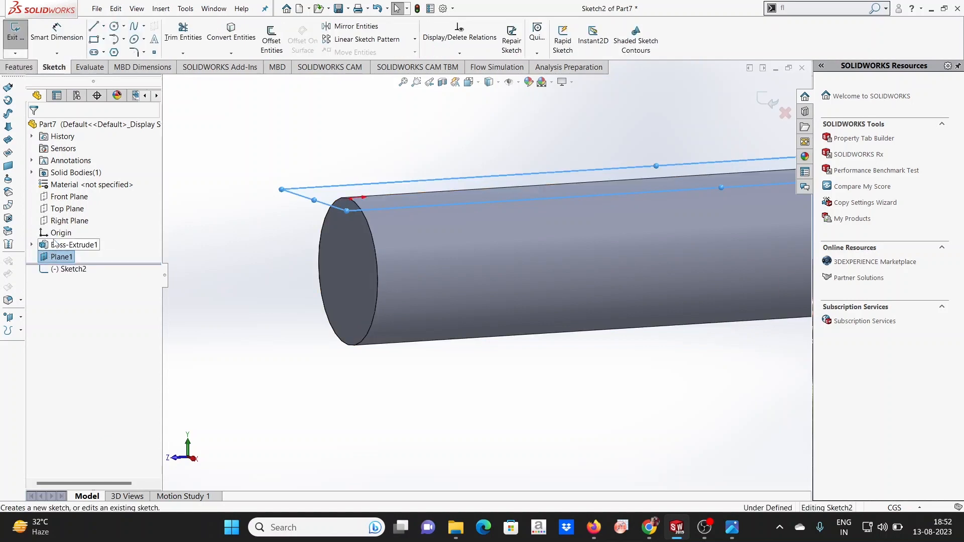
{"action": "left_click", "coordinate": [70, 270]}
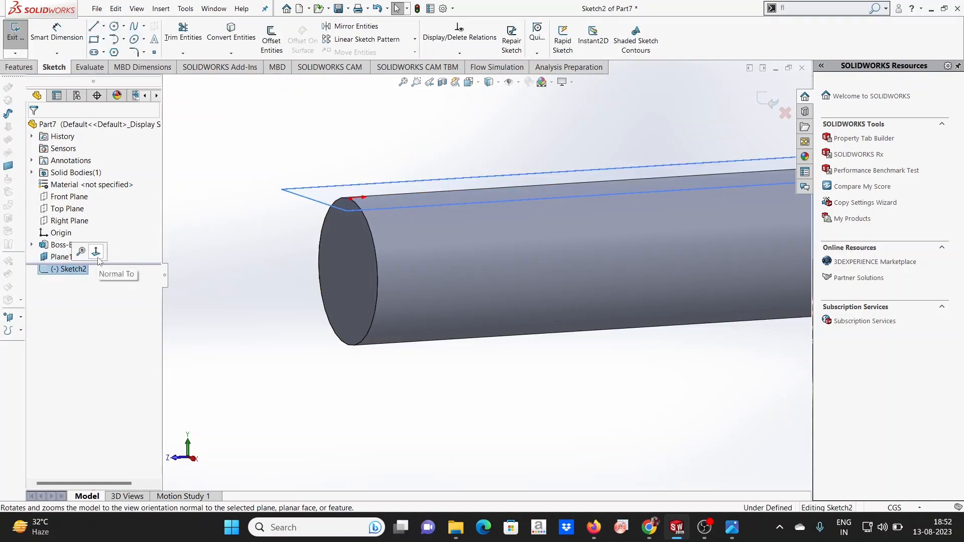
{"action": "left_click", "coordinate": [97, 257]}
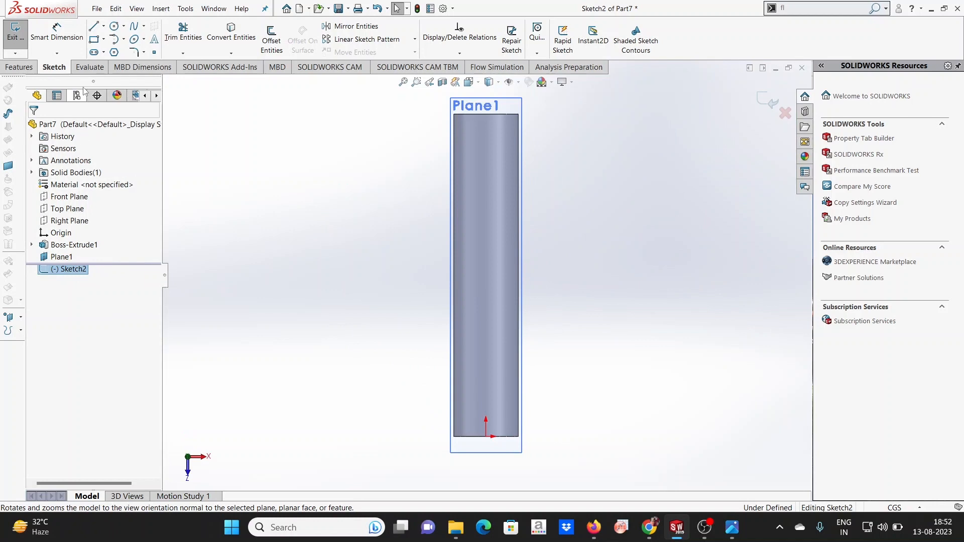
Draw a small circle of about 0.11 cm radius directly above the origin, about 0.46 cm from the cylinder's end.
{"action": "left_click", "coordinate": [115, 26]}
{"action": "scroll", "coordinate": [502, 412], "scroll_direction": "down", "scroll_amount": 3}
{"action": "scroll", "coordinate": [501, 410], "scroll_direction": "down", "scroll_amount": 2}
{"action": "left_click", "coordinate": [445, 379]}
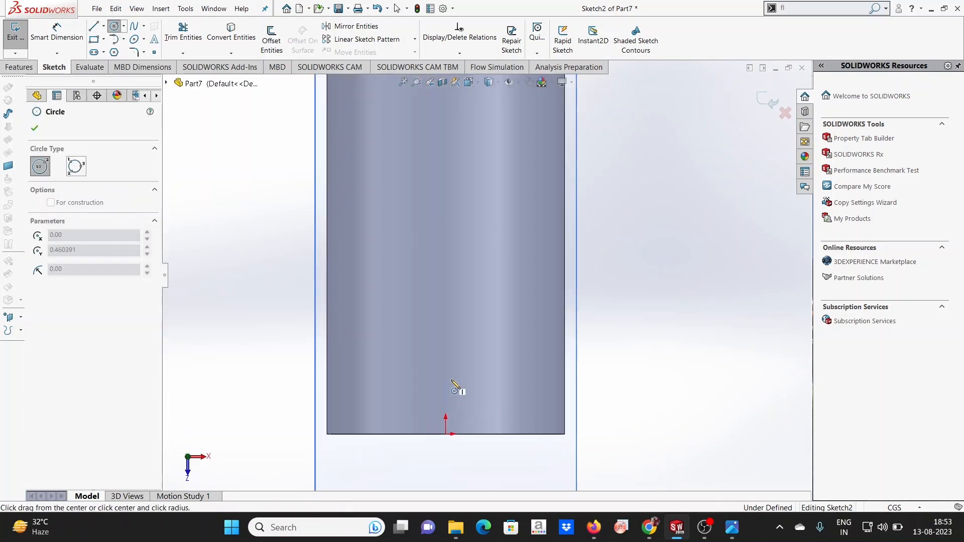
{"action": "left_click", "coordinate": [457, 371]}
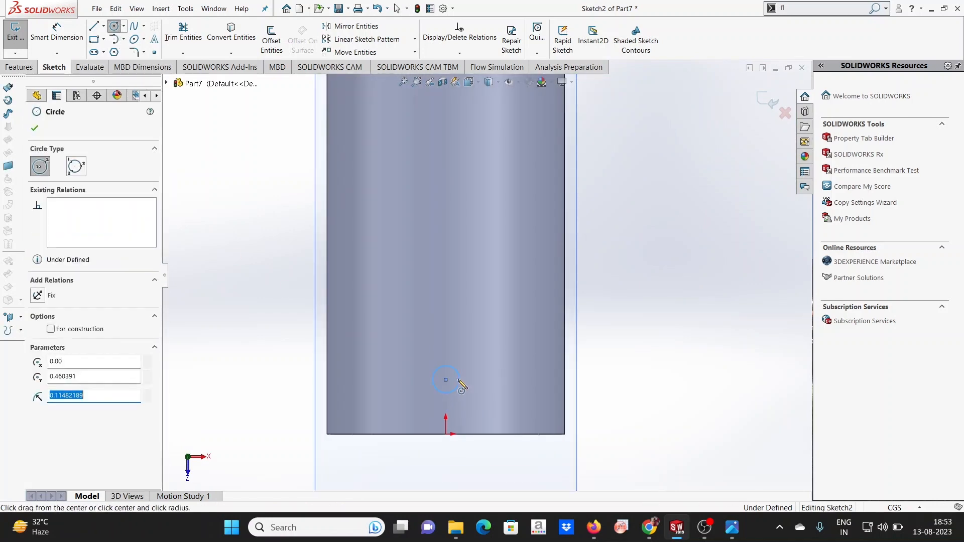
{"action": "key", "text": "Escape"}
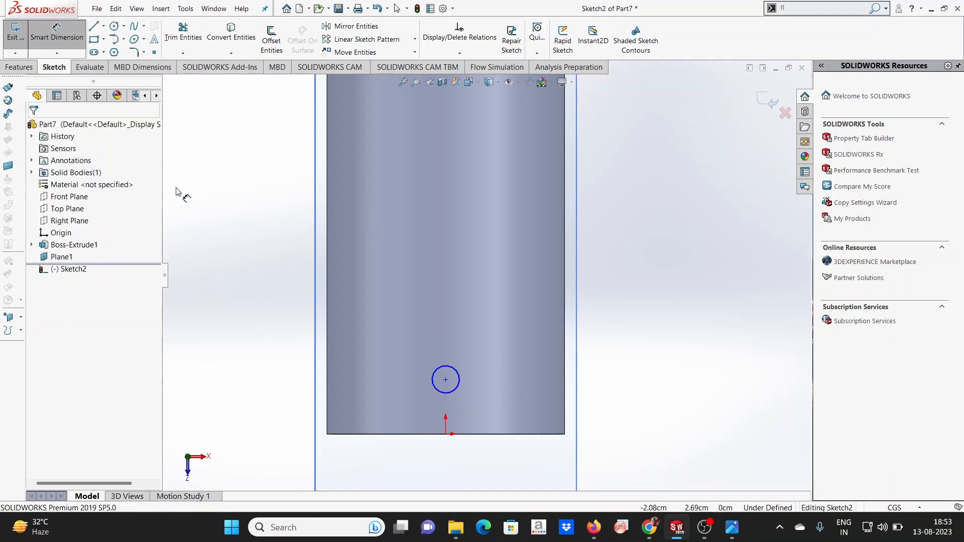
Dimension the small circle's diameter to 0.1 cm.
{"action": "left_click", "coordinate": [459, 380]}
{"action": "left_click", "coordinate": [504, 378]}
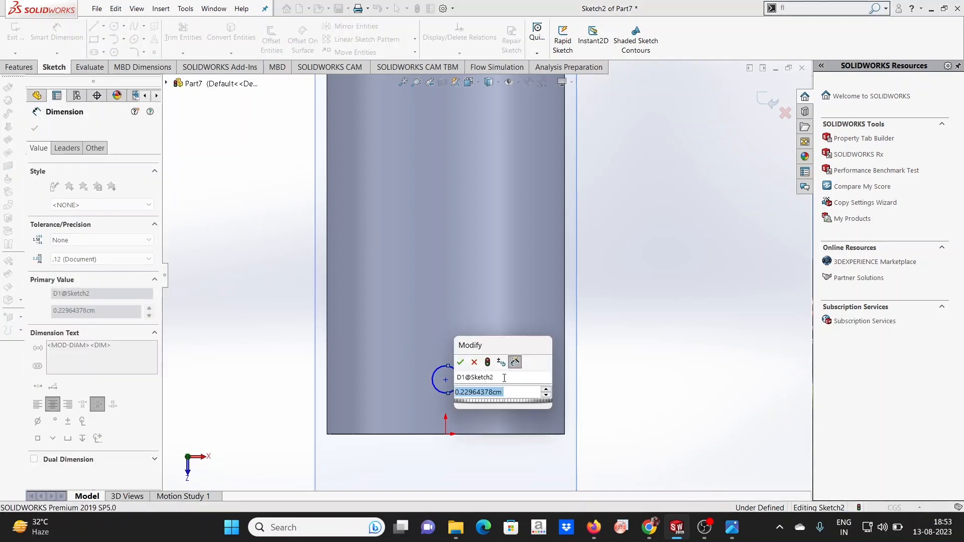
{"action": "type", "text": "0.1"}
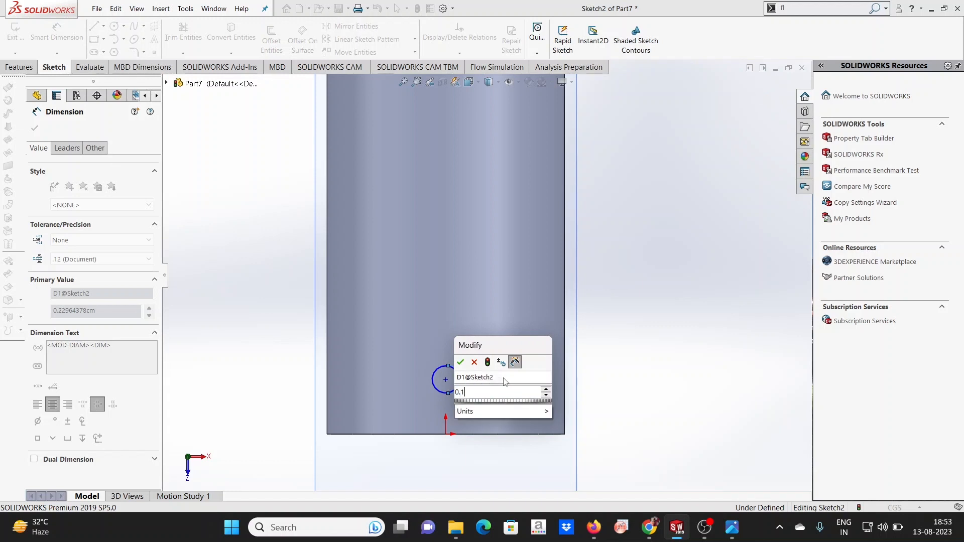
{"action": "key", "text": "Return"}
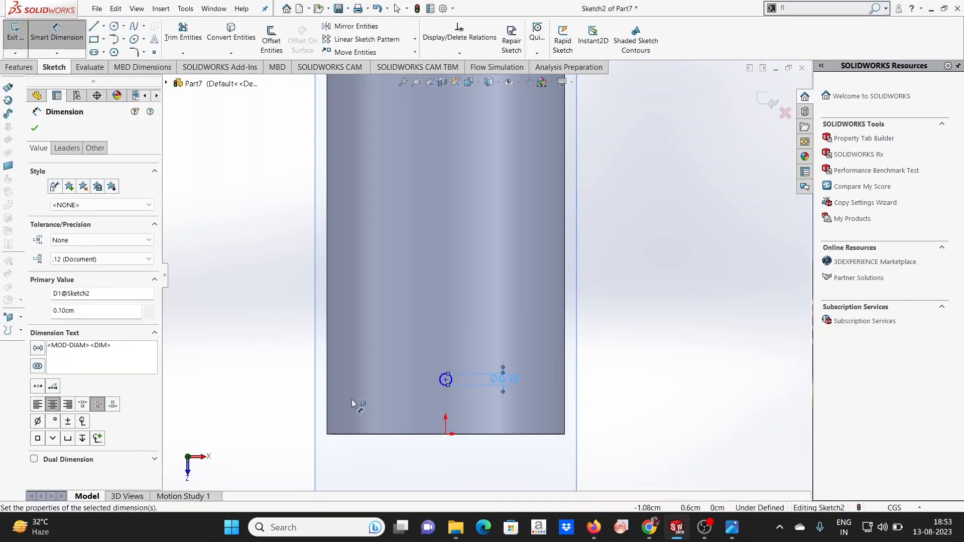
Dimension the distance from the small circle's centre to the cylinder's end edge as 0.5 cm.
{"action": "left_click", "coordinate": [446, 380]}
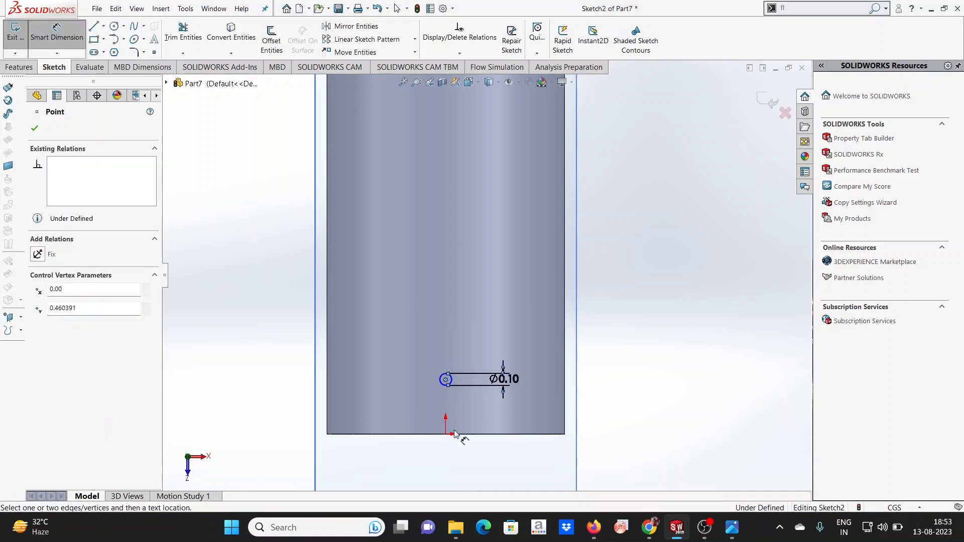
{"action": "left_click", "coordinate": [442, 428]}
{"action": "left_click", "coordinate": [403, 410]}
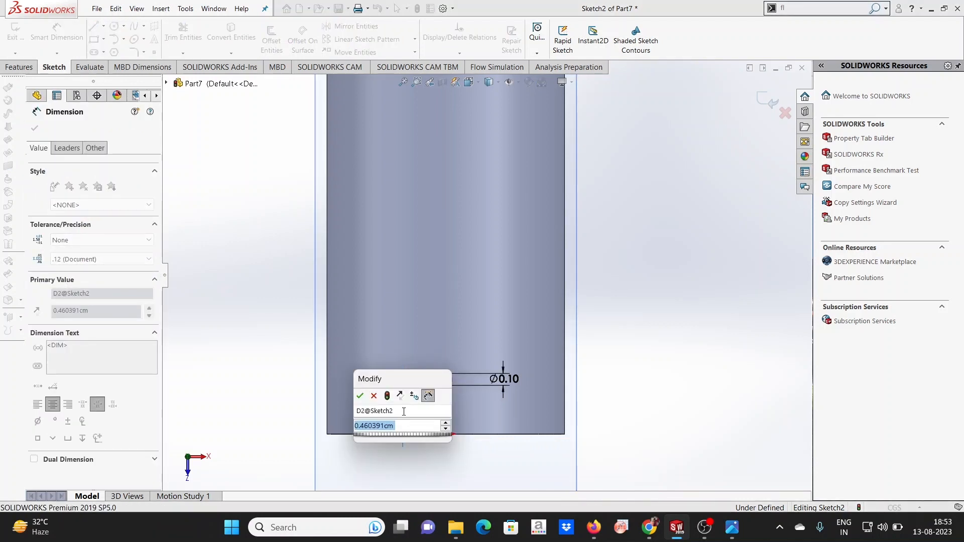
{"action": "type", "text": "0.5"}
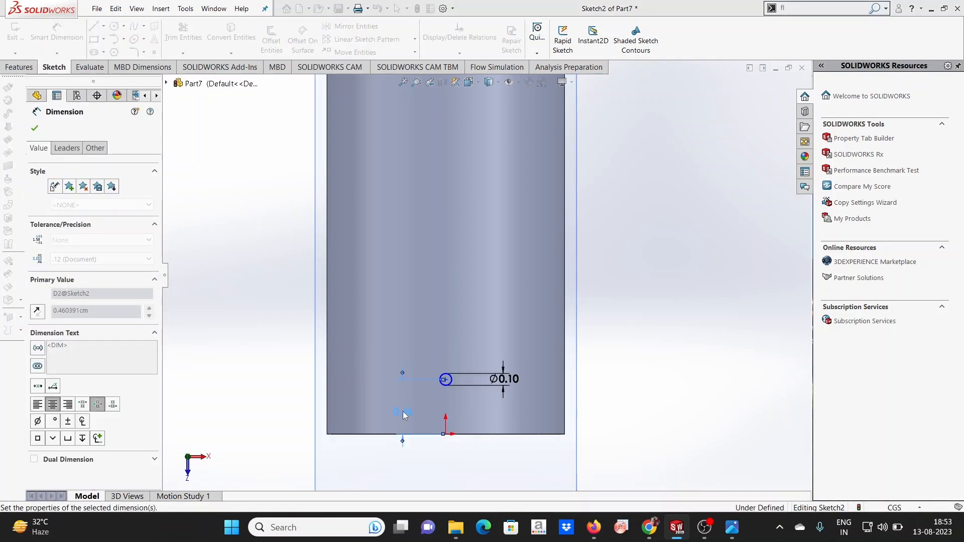
{"action": "key", "text": "Return"}
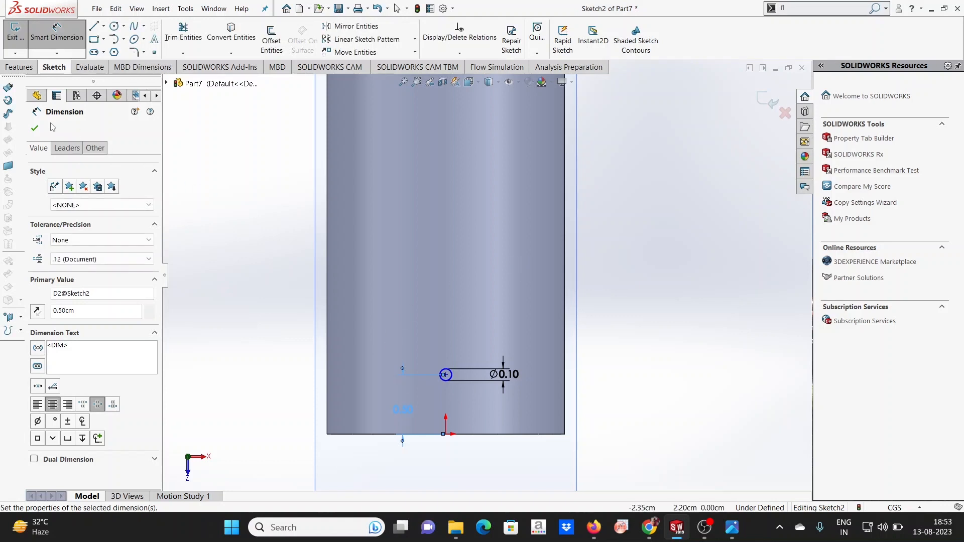
{"action": "key", "text": "Escape"}
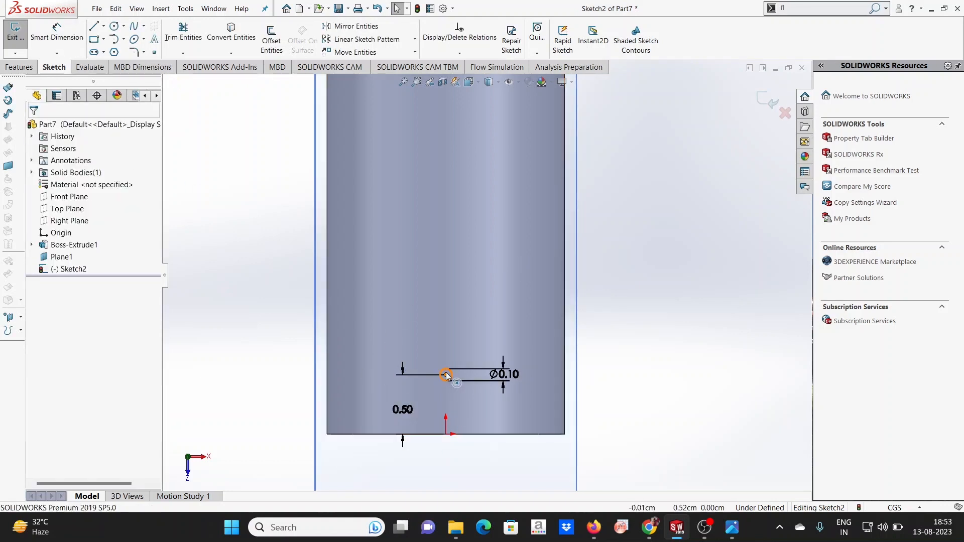
Add a Vertical relation between the small circle's centre and the origin.
{"action": "left_click", "coordinate": [445, 376]}
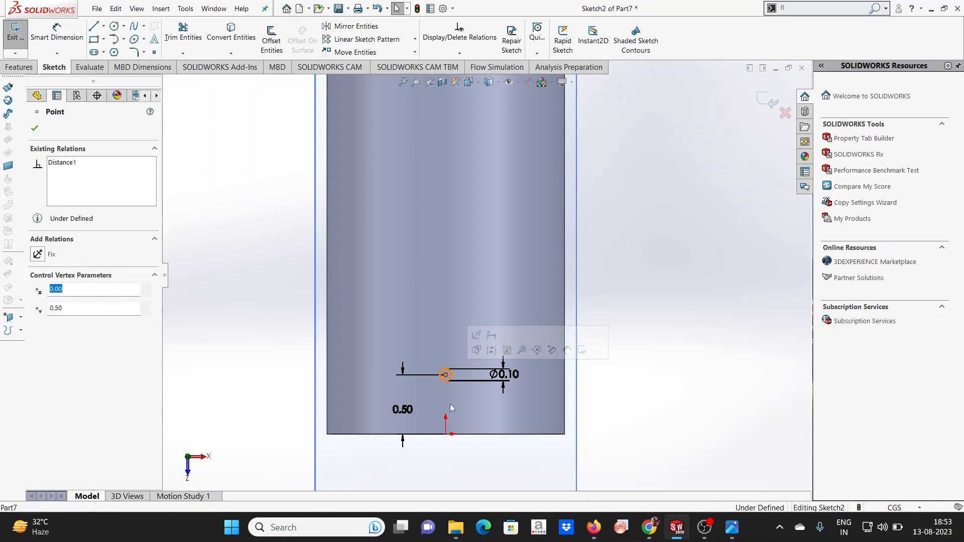
{"action": "left_click", "coordinate": [445, 434], "text": "ctrl"}
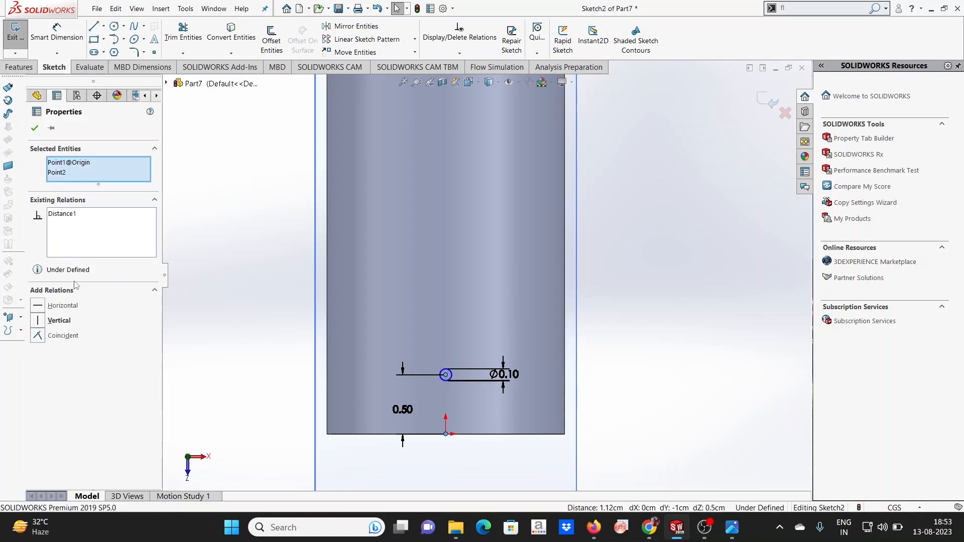
{"action": "left_click", "coordinate": [43, 321]}
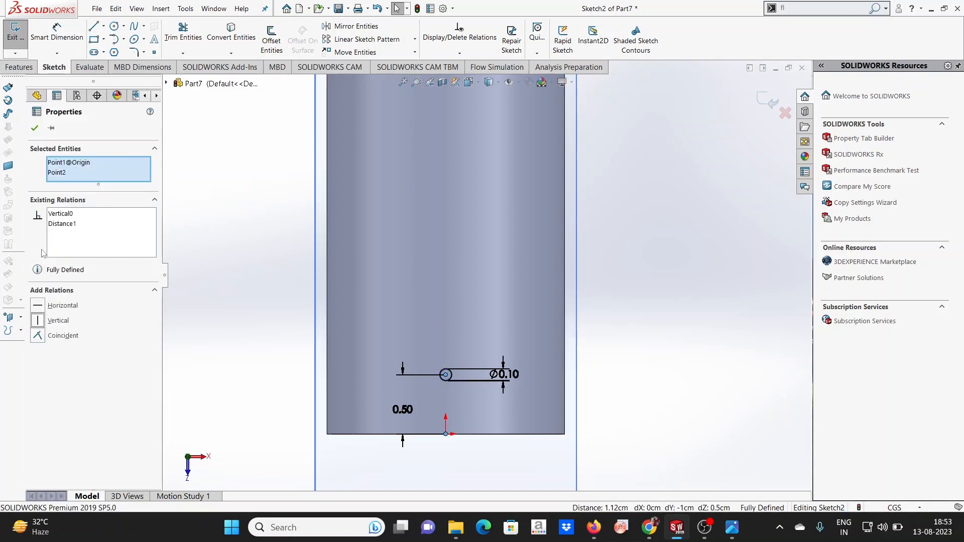
{"action": "left_click", "coordinate": [35, 128]}
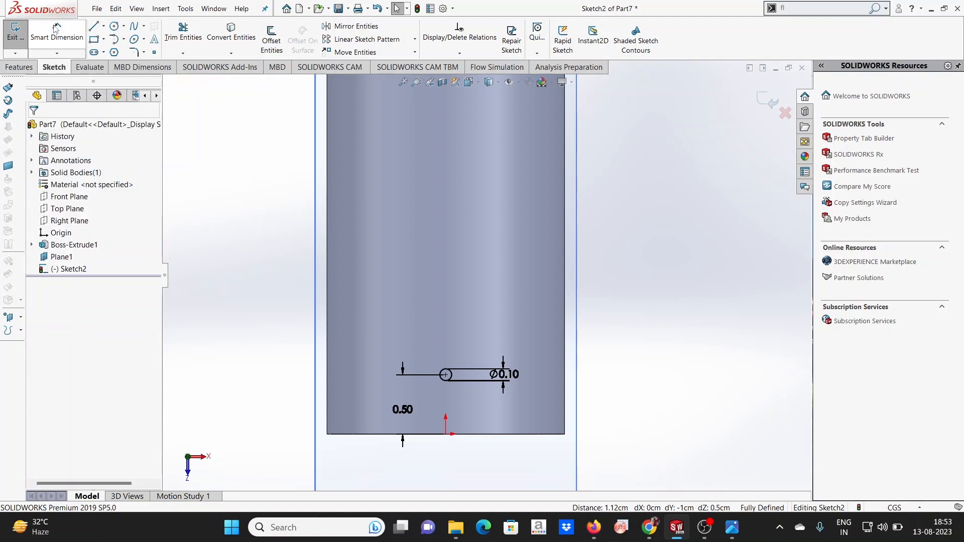
Extrude the small circle as a boss outward from the cylinder with a blind depth of 1 cm.
{"action": "left_click", "coordinate": [20, 67]}
{"action": "left_click", "coordinate": [26, 50]}
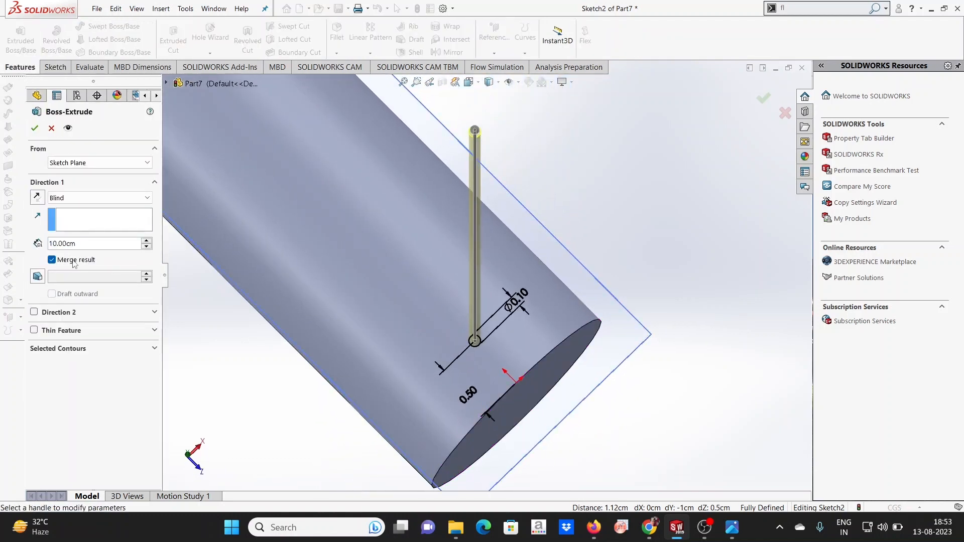
{"action": "double_click", "coordinate": [78, 244]}
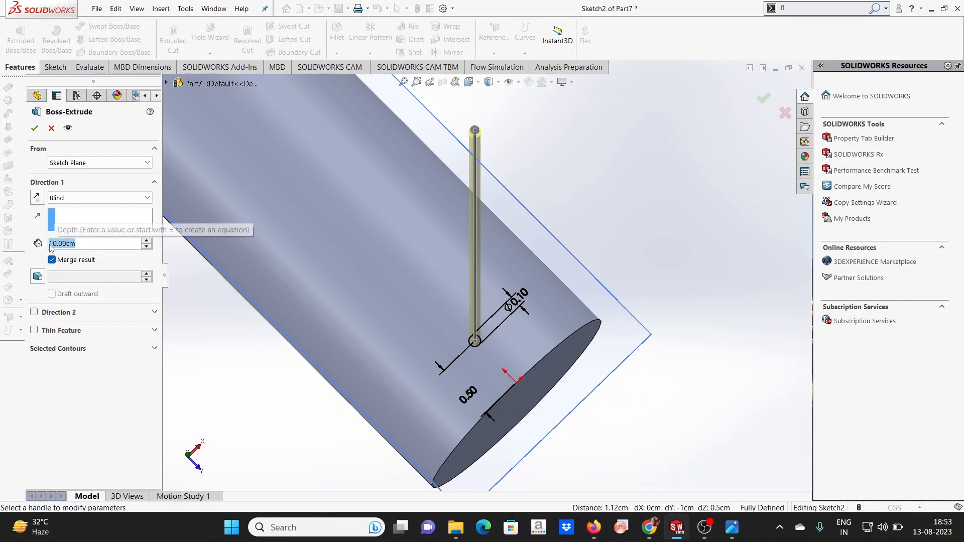
{"action": "type", "text": "1"}
{"action": "key", "text": "Return"}
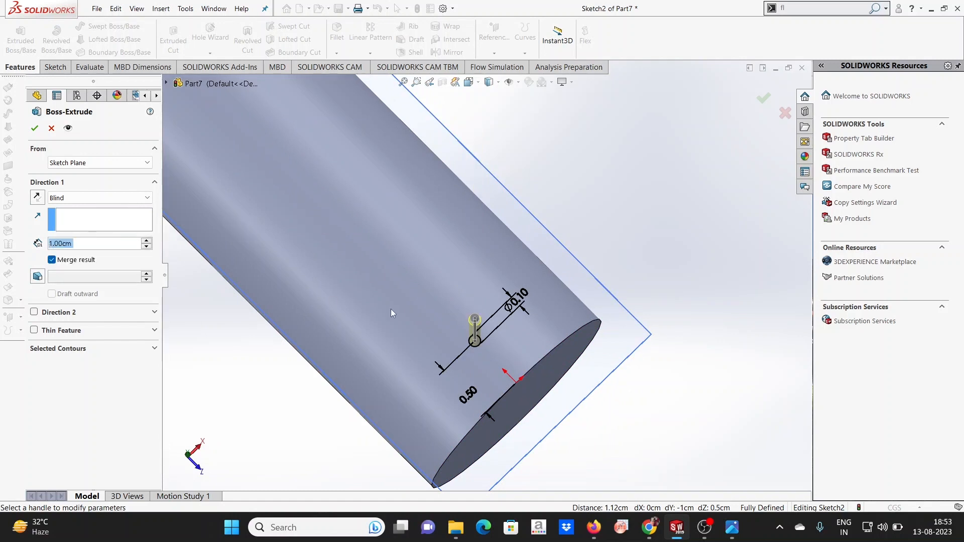
{"action": "middle_click_drag", "start_coordinate": [391, 312], "coordinate": [413, 197]}
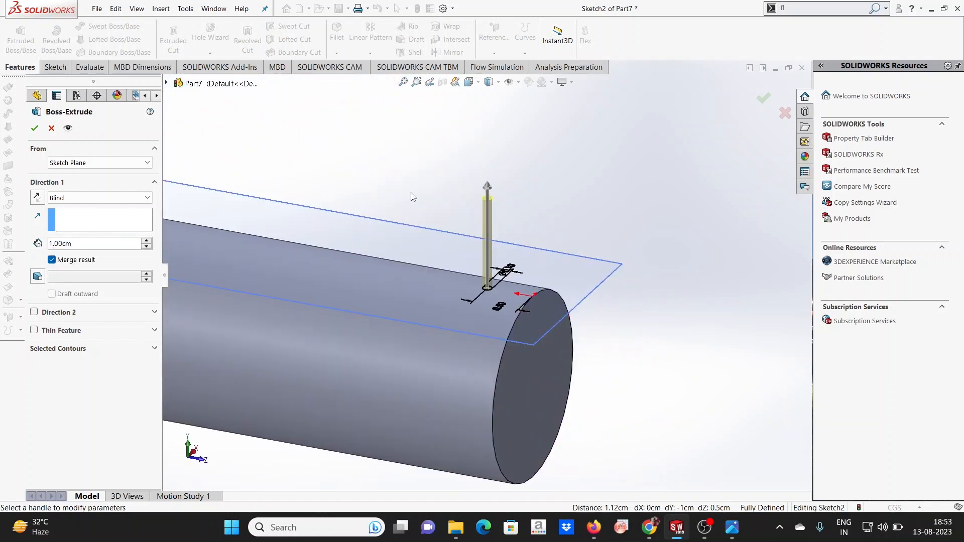
{"action": "left_click", "coordinate": [35, 129]}
{"action": "middle_click_drag", "start_coordinate": [435, 252], "coordinate": [512, 243]}
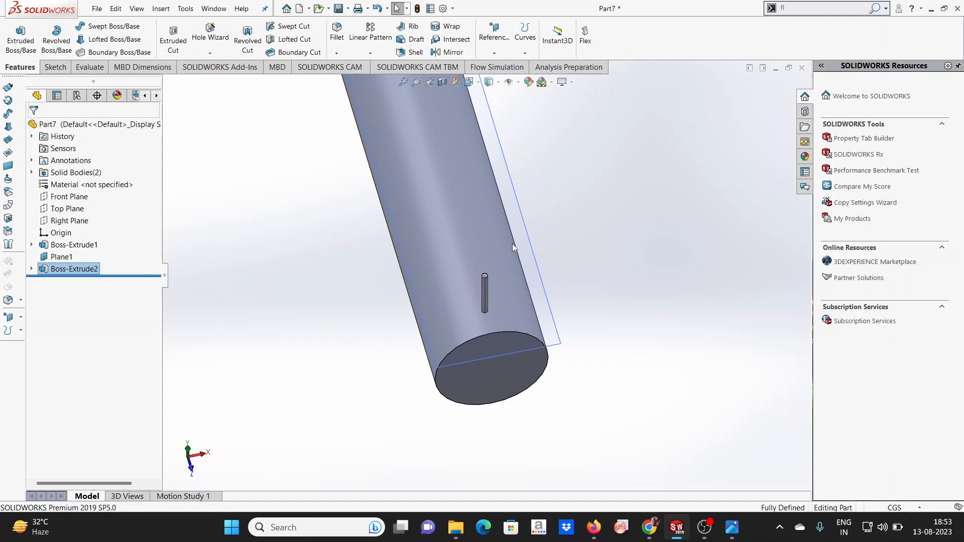
Start a sketch on the Front Plane, viewed normal to it, and convert the cylinder's circular end edge into it.
{"action": "left_click", "coordinate": [55, 199]}
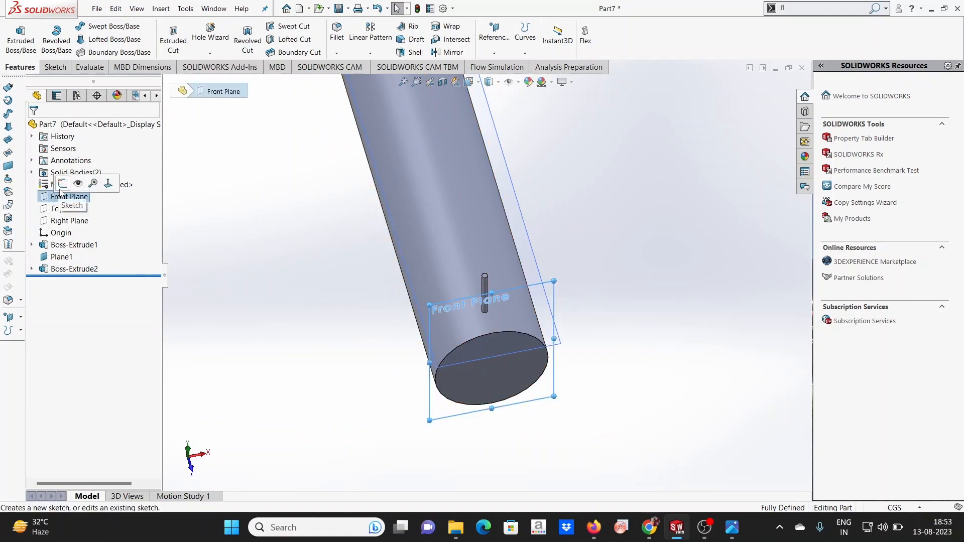
{"action": "left_click", "coordinate": [61, 188]}
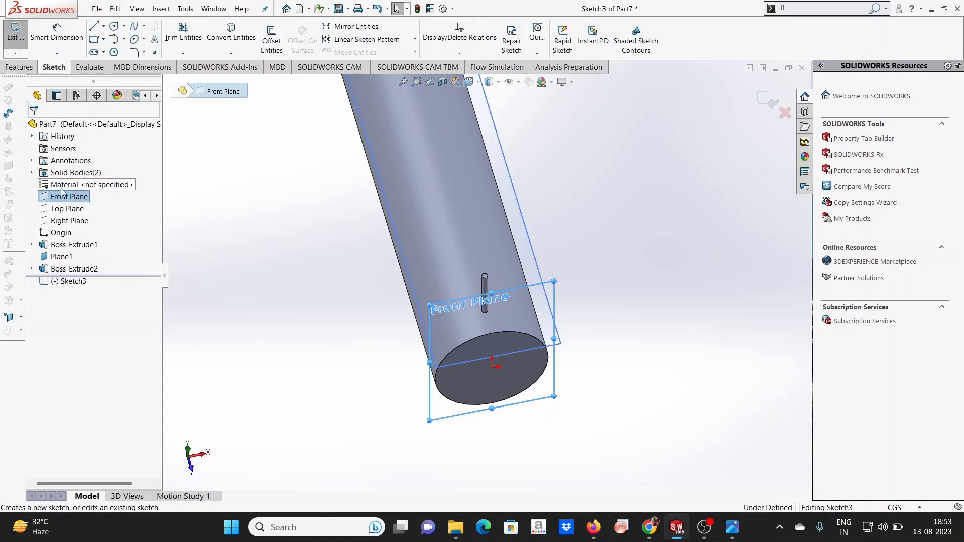
{"action": "left_click", "coordinate": [67, 282]}
{"action": "left_click", "coordinate": [86, 265]}
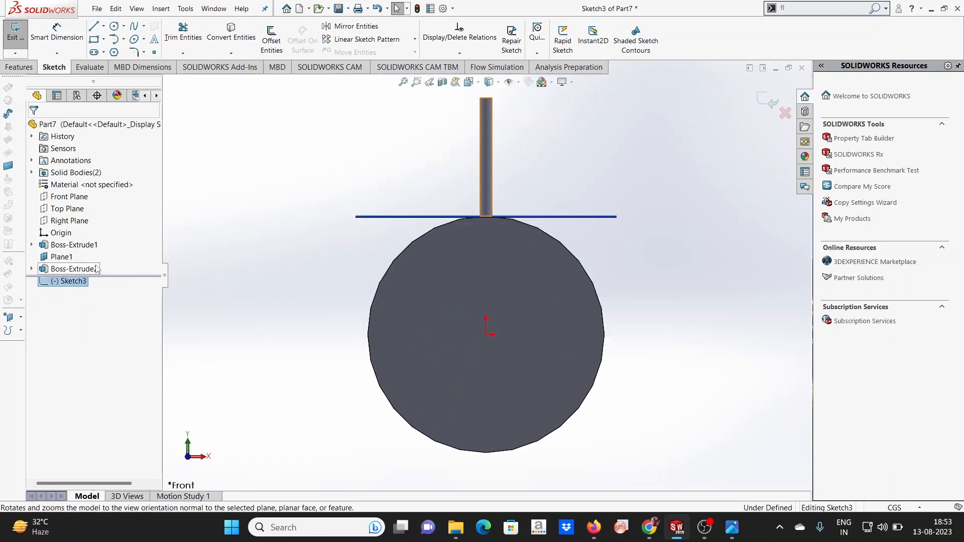
{"action": "left_click", "coordinate": [231, 37]}
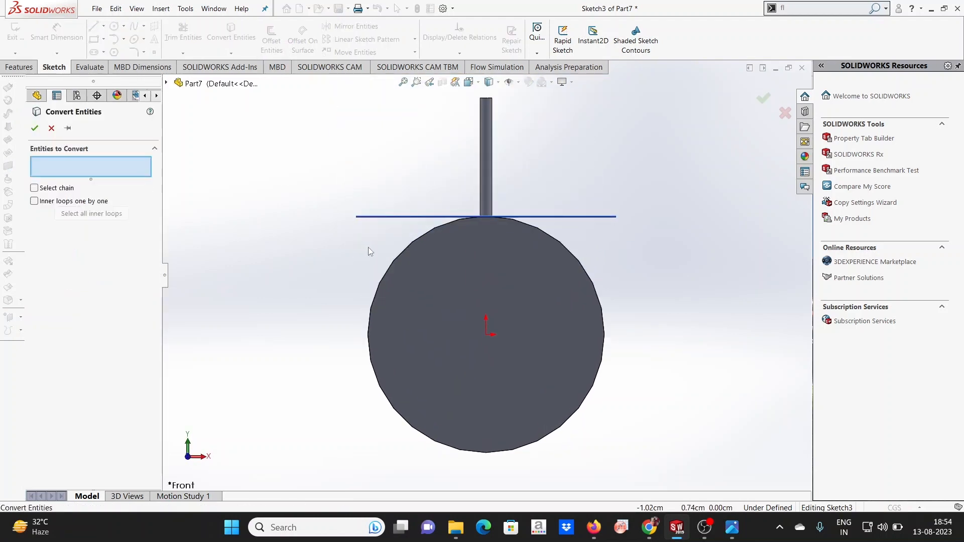
{"action": "left_click", "coordinate": [390, 268]}
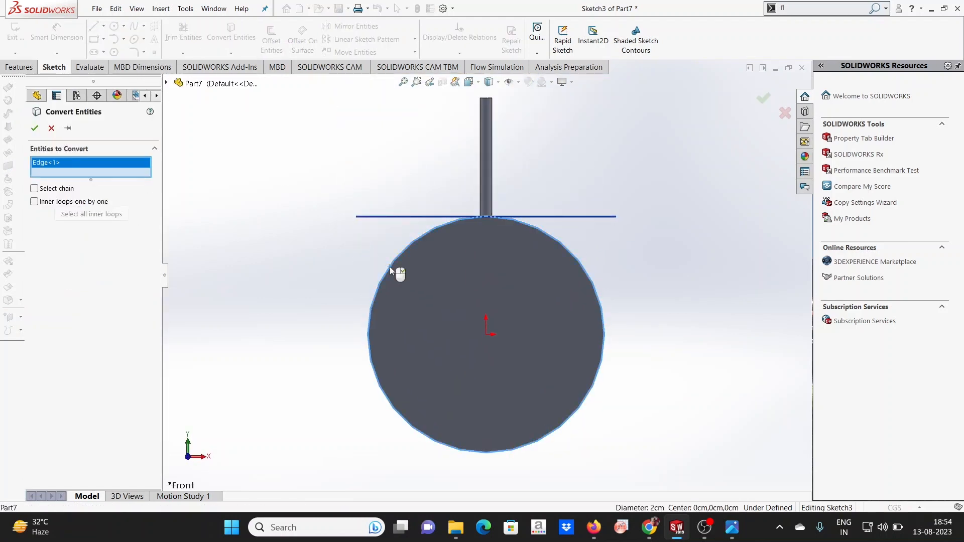
{"action": "left_click", "coordinate": [35, 127]}
Create a clockwise, reversed helix with 40 cm constant pitch, 0.25 revolutions and 90° start angle, and hide the tangent plane.
{"action": "key", "text": "f"}
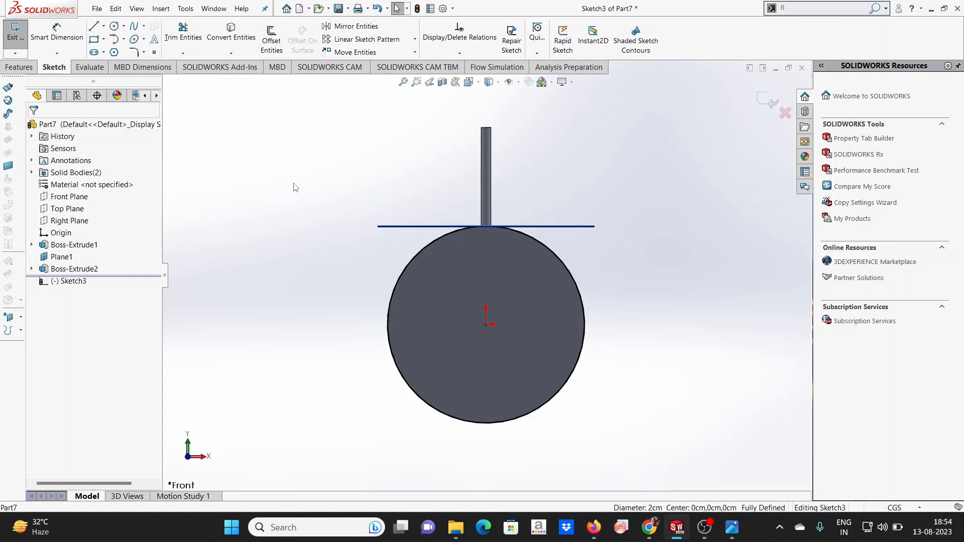
{"action": "key", "text": "ctrl+7"}
{"action": "left_click", "coordinate": [19, 67]}
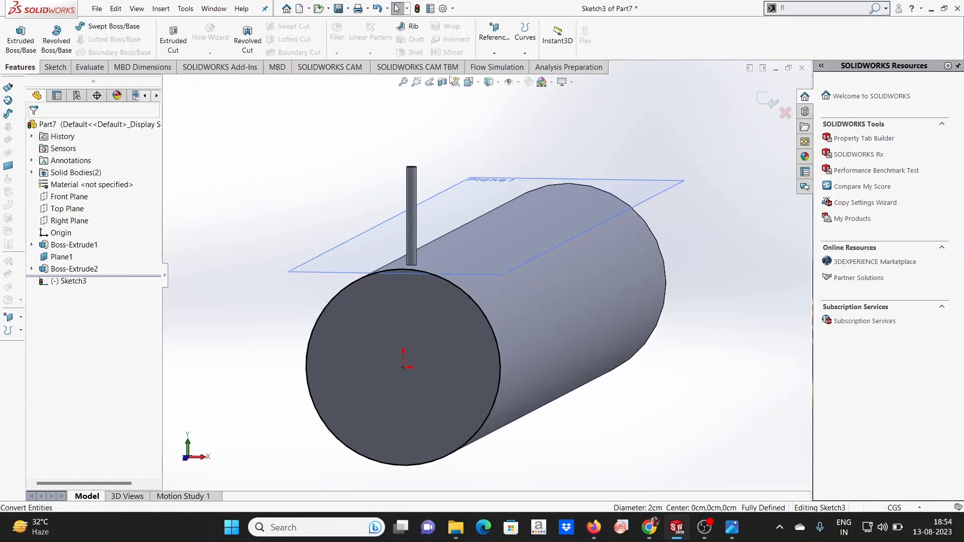
{"action": "left_click", "coordinate": [525, 54]}
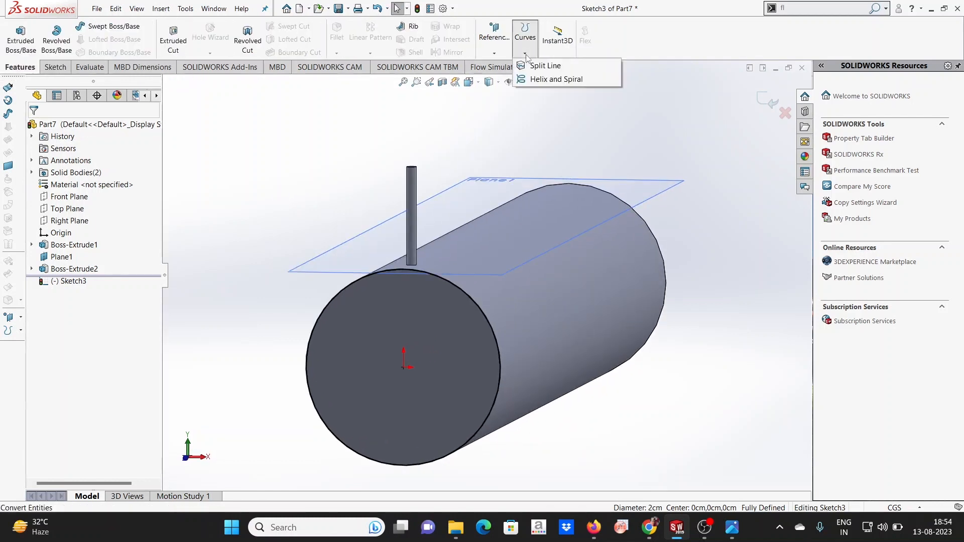
{"action": "left_click", "coordinate": [544, 79]}
{"action": "middle_click_drag", "start_coordinate": [718, 183], "coordinate": [625, 247]}
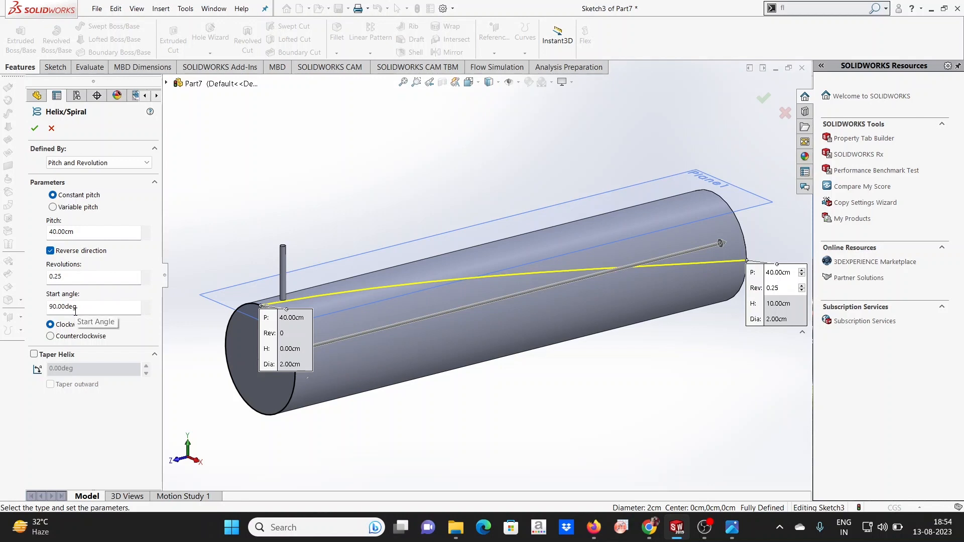
{"action": "left_click", "coordinate": [35, 129]}
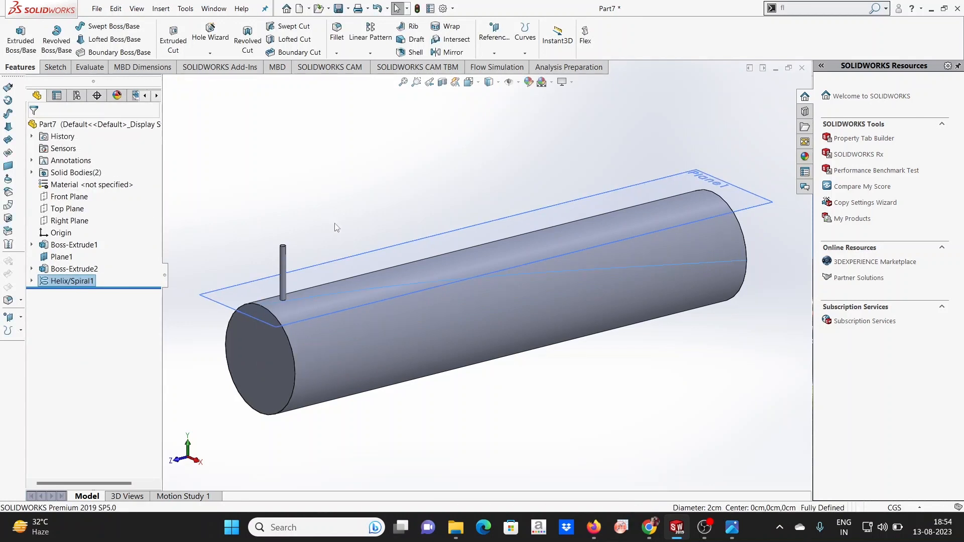
{"action": "right_click", "coordinate": [69, 257]}
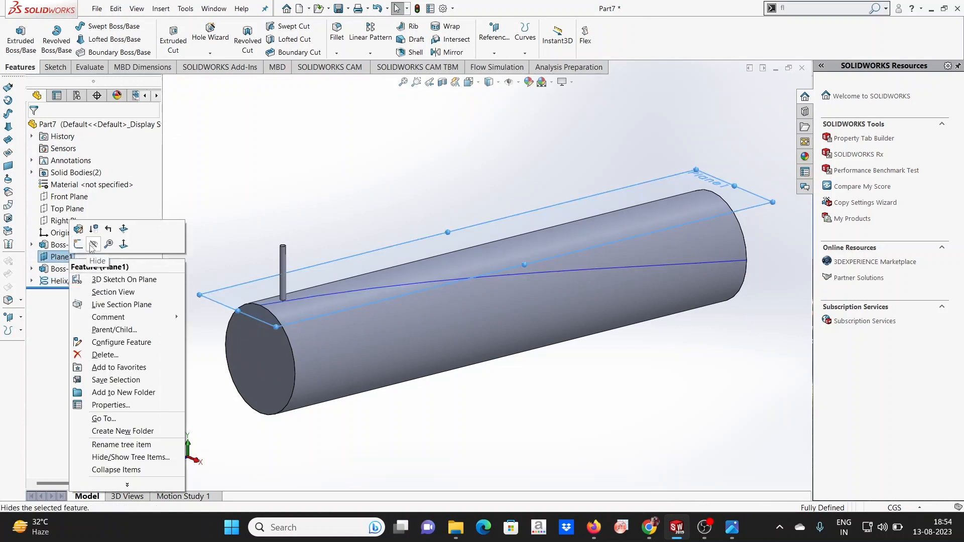
{"action": "left_click", "coordinate": [93, 248]}
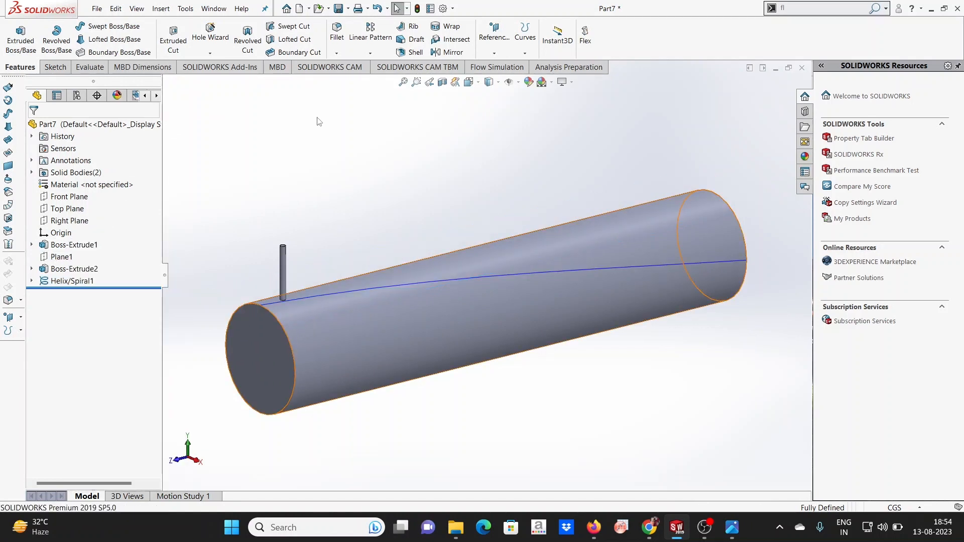
Set up a Curve Driven Pattern of the pin body along the helix, tangent to curve, with the cylinder's surface as face normal.
{"action": "left_click", "coordinate": [379, 54]}
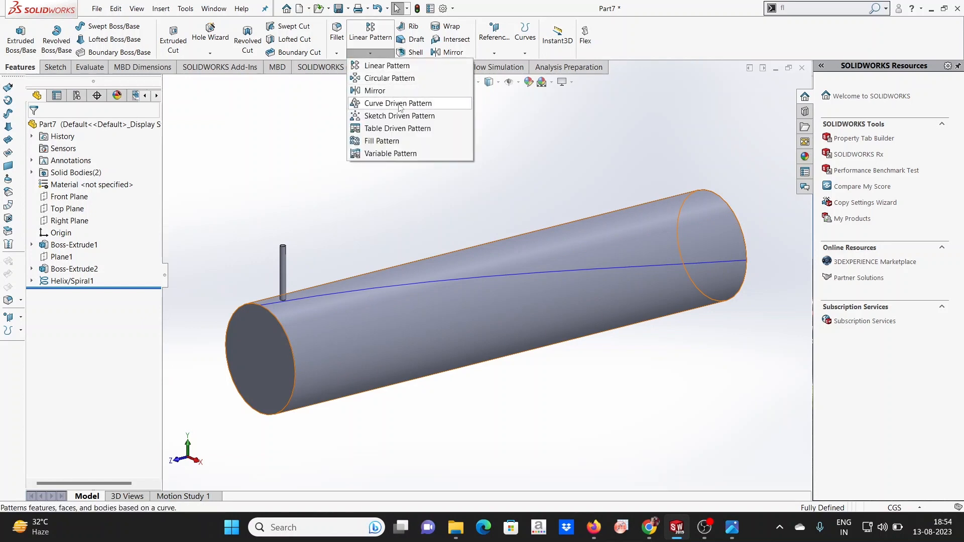
{"action": "left_click", "coordinate": [425, 108]}
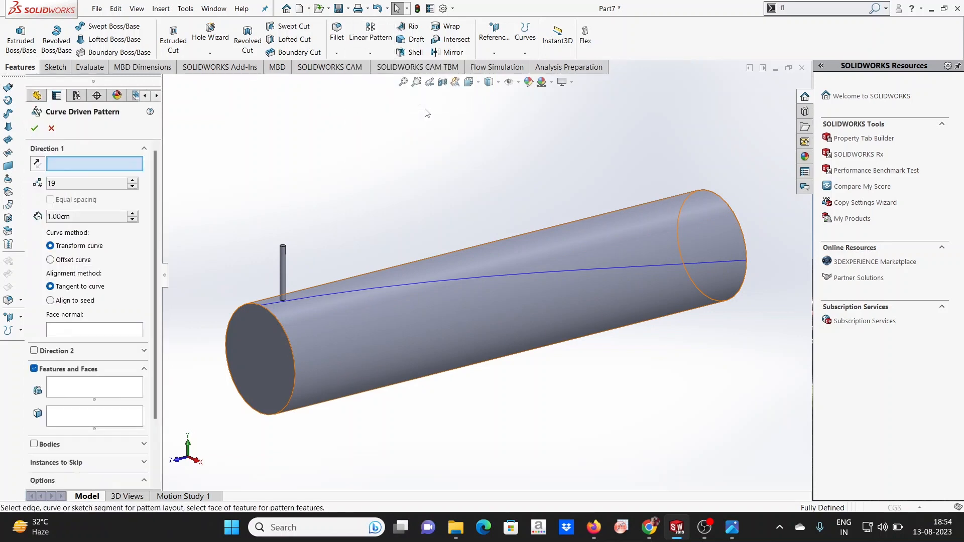
{"action": "left_click", "coordinate": [402, 287]}
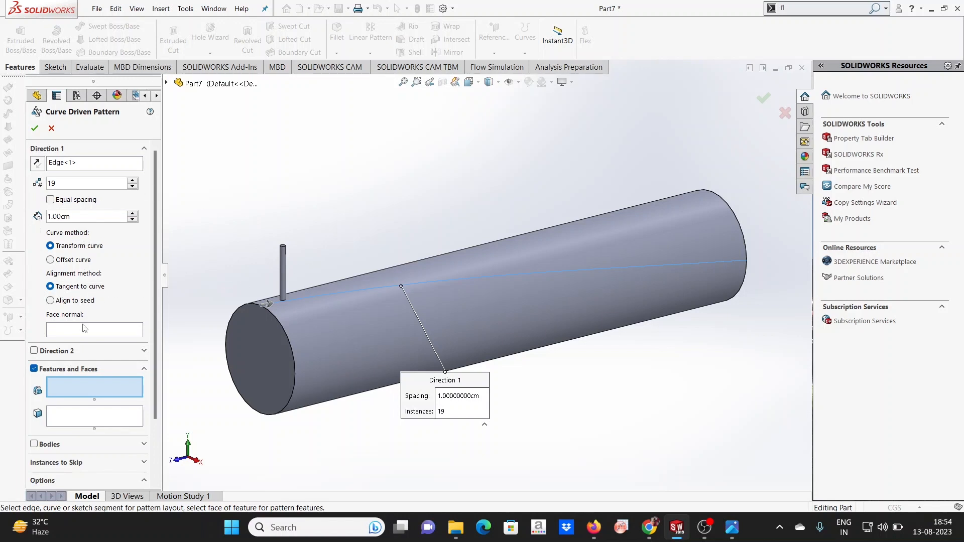
{"action": "left_click", "coordinate": [35, 370]}
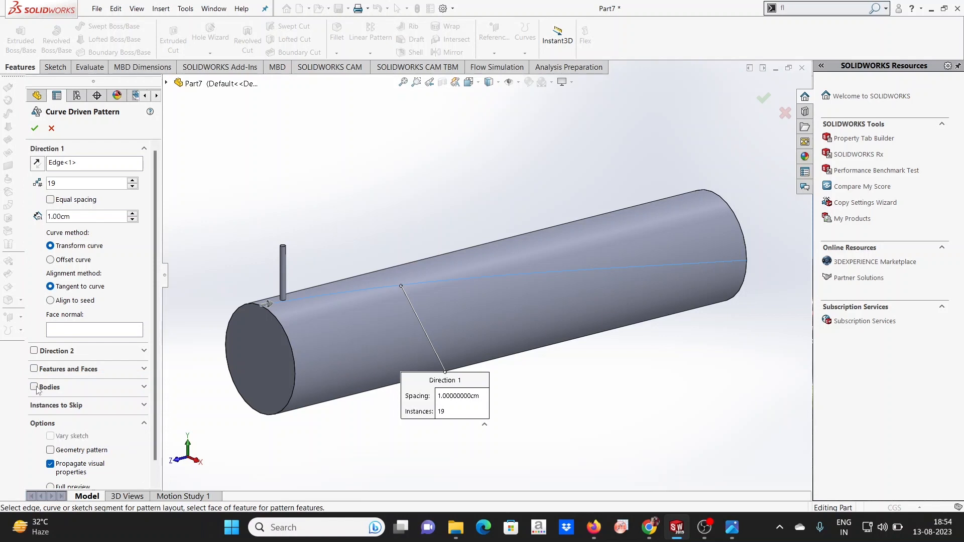
{"action": "left_click", "coordinate": [34, 387]}
{"action": "left_click", "coordinate": [284, 282]}
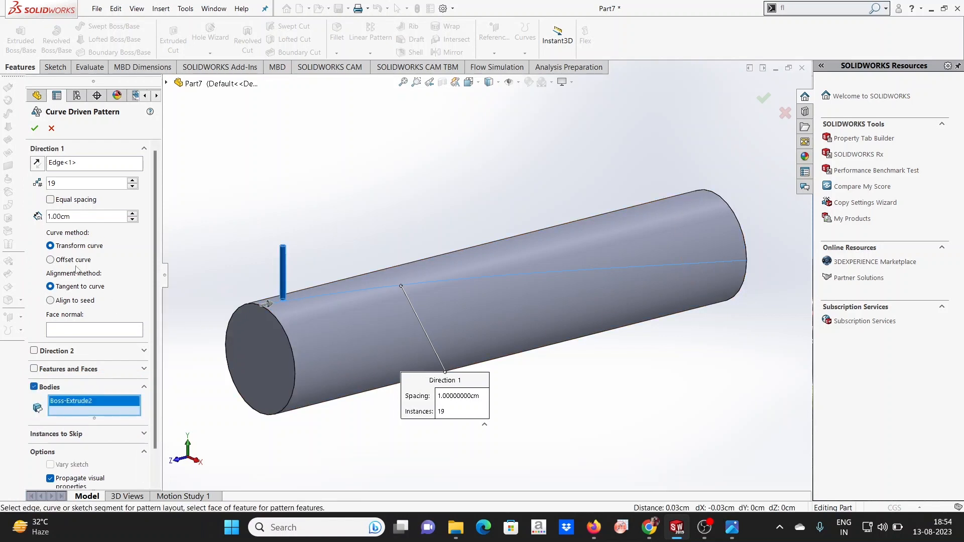
{"action": "left_click", "coordinate": [75, 331]}
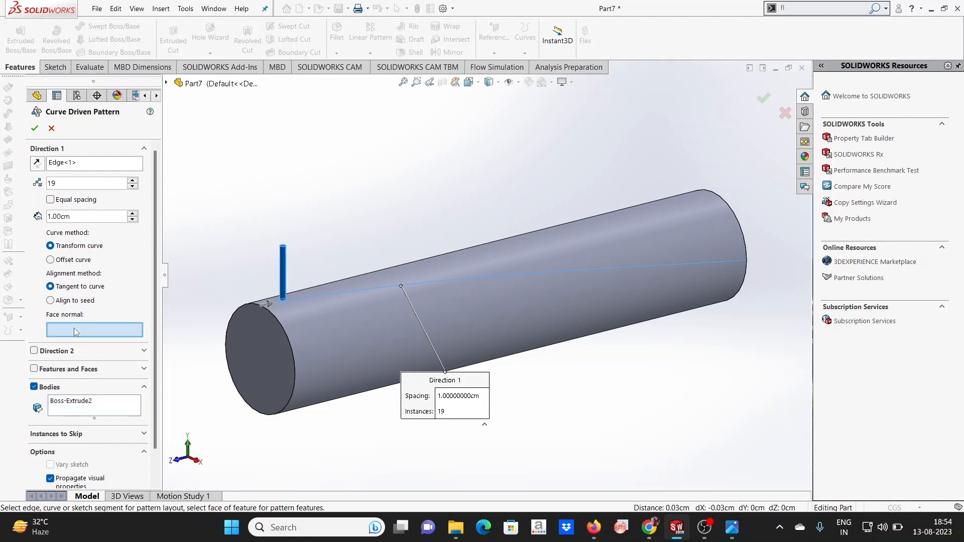
{"action": "left_click", "coordinate": [363, 345]}
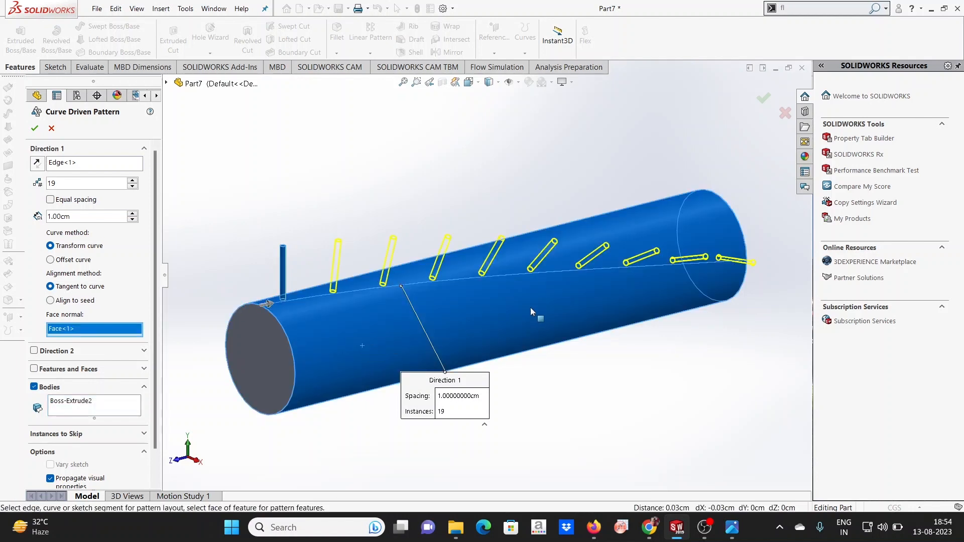
Set the pattern spacing to 0.5 cm with 19 instances, complete the pattern and hide the helix.
{"action": "middle_click_drag", "start_coordinate": [531, 307], "coordinate": [503, 232]}
{"action": "double_click", "coordinate": [53, 216]}
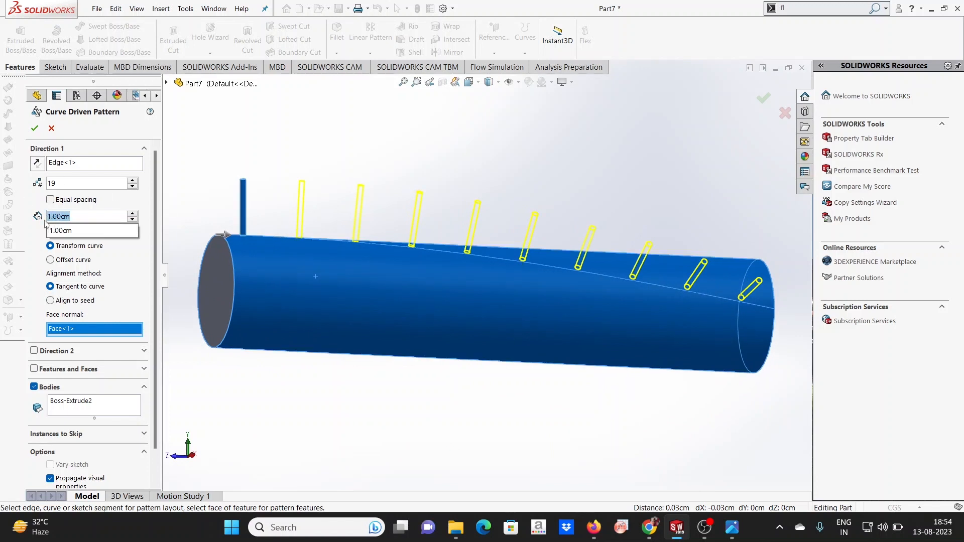
{"action": "type", "text": "0.5"}
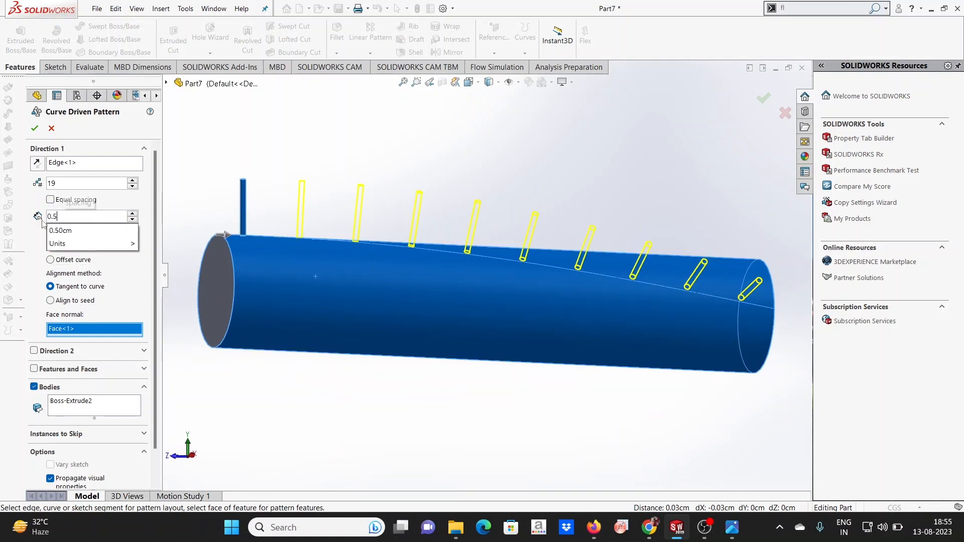
{"action": "key", "text": "Return"}
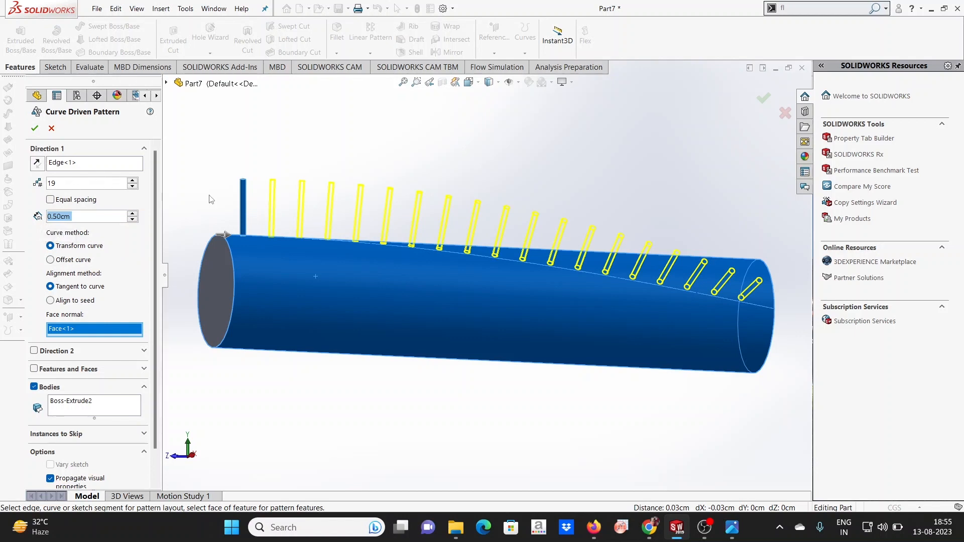
{"action": "left_click", "coordinate": [35, 130]}
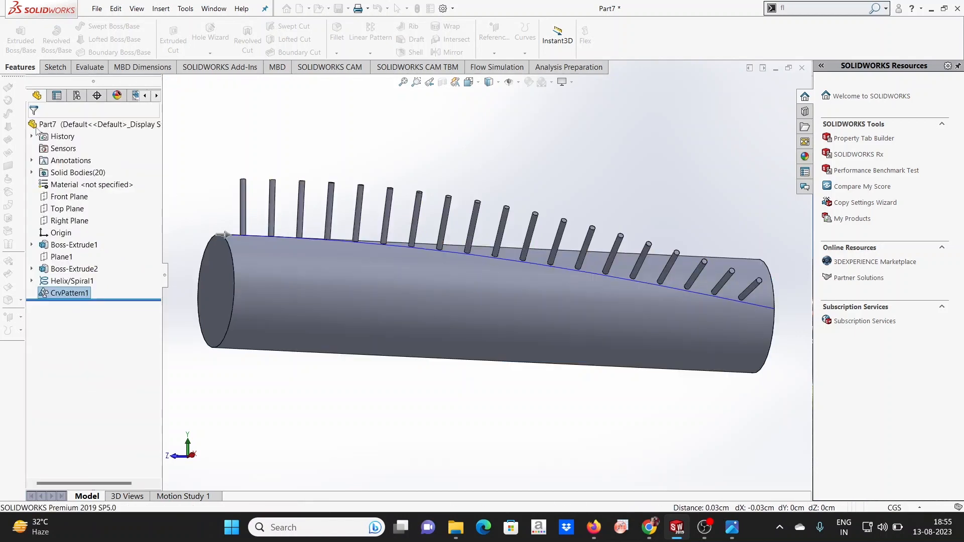
{"action": "right_click", "coordinate": [88, 279]}
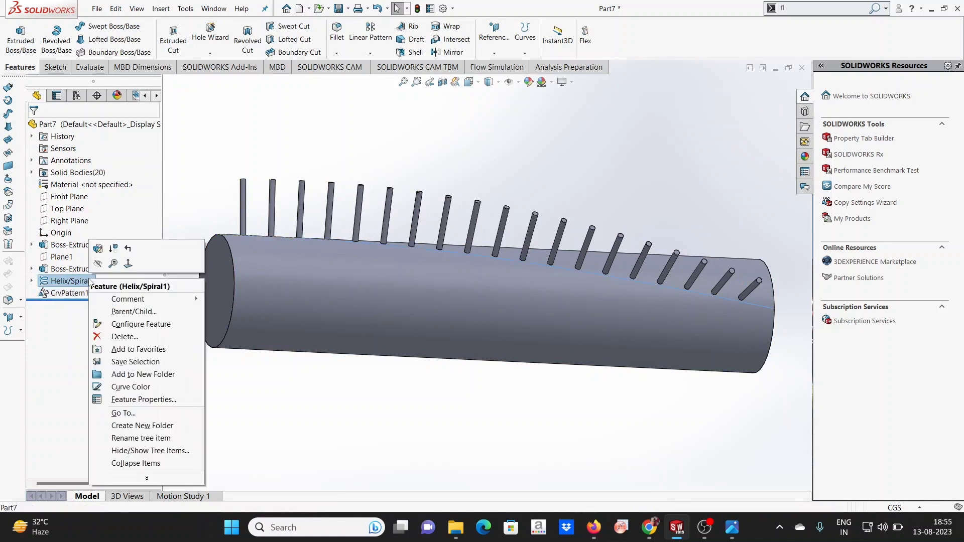
{"action": "left_click", "coordinate": [96, 264]}
Start a Circular Pattern about the cylinder's curved face and set it to pattern bodies.
{"action": "middle_click_drag", "start_coordinate": [350, 168], "coordinate": [223, 201]}
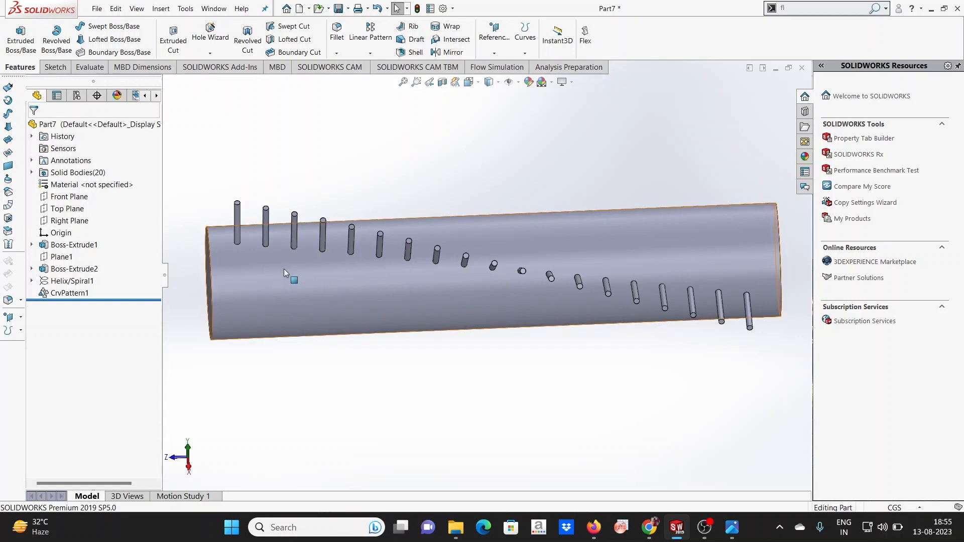
{"action": "left_click", "coordinate": [372, 53]}
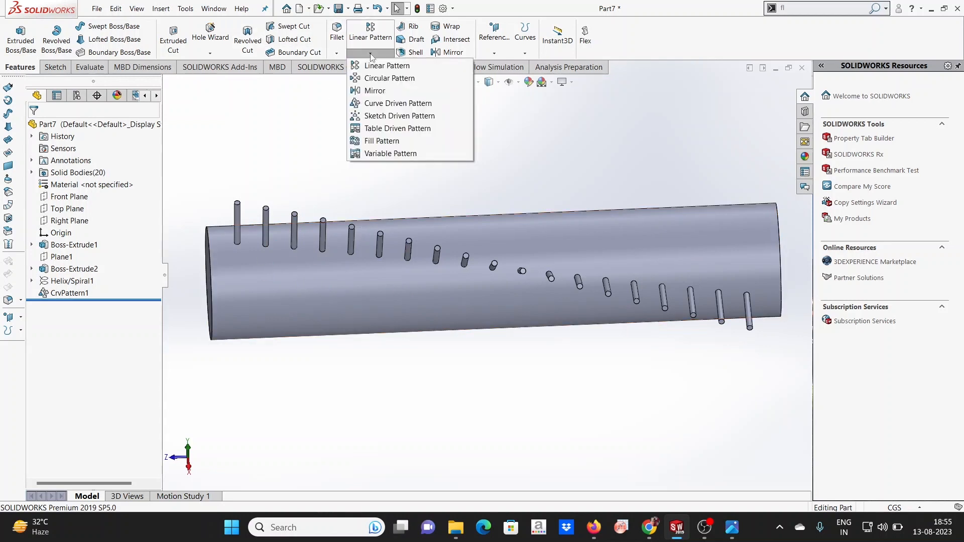
{"action": "left_click", "coordinate": [390, 79]}
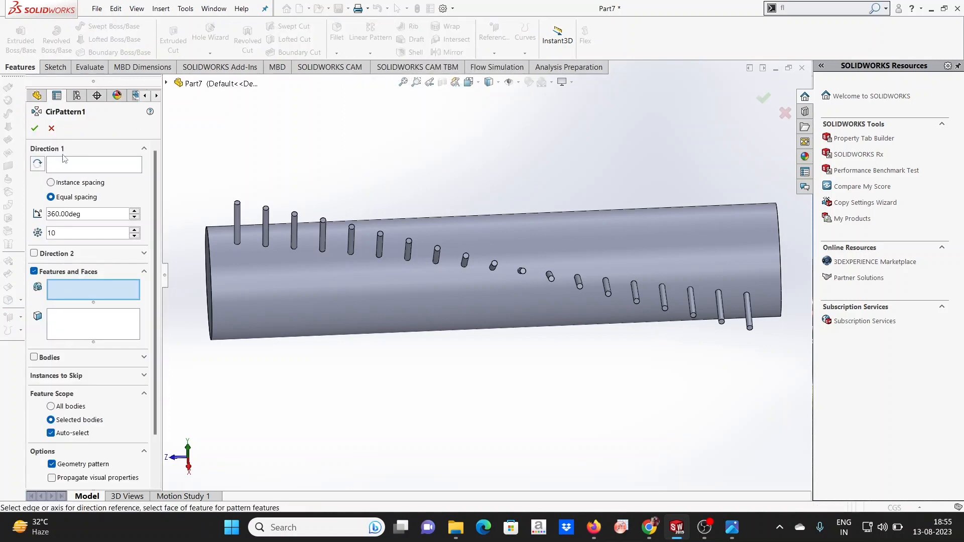
{"action": "left_click", "coordinate": [66, 171]}
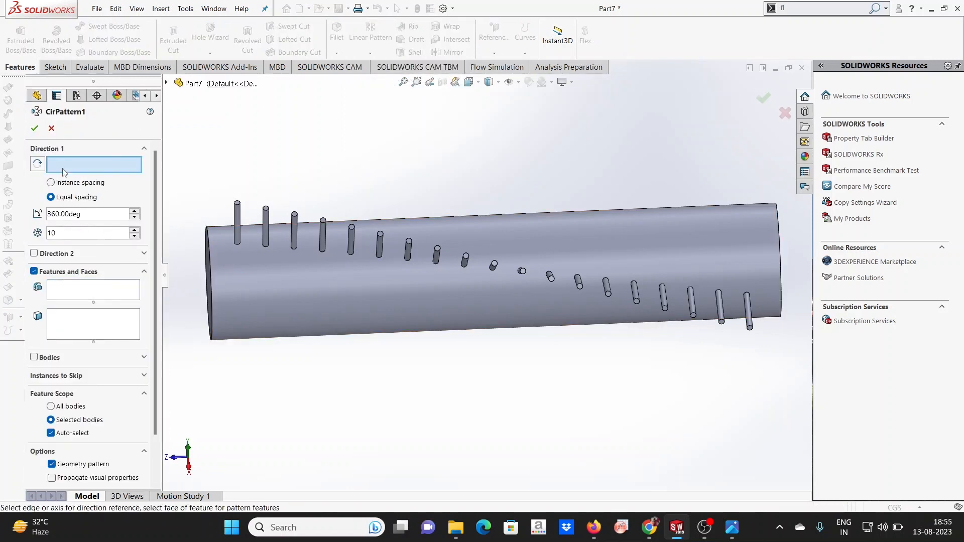
{"action": "left_click", "coordinate": [286, 276]}
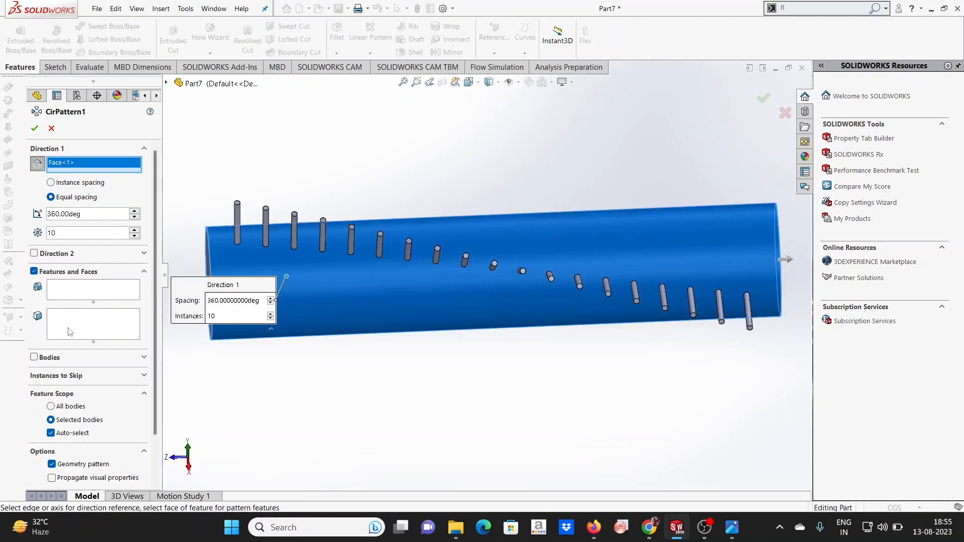
{"action": "left_click", "coordinate": [33, 358]}
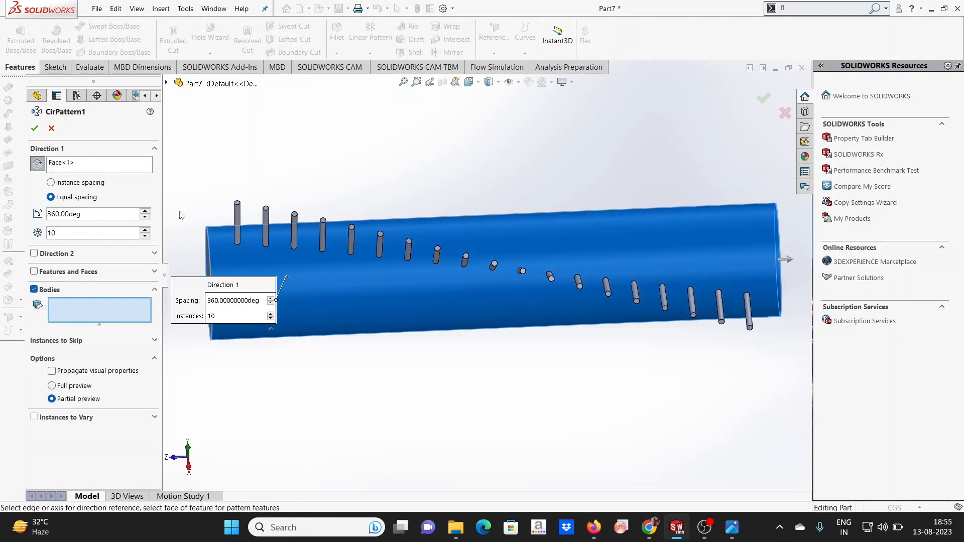
Select all 19 pin bodies along the helical row, from the original pin to the last instance, as the bodies to pattern.
{"action": "left_click", "coordinate": [237, 223]}
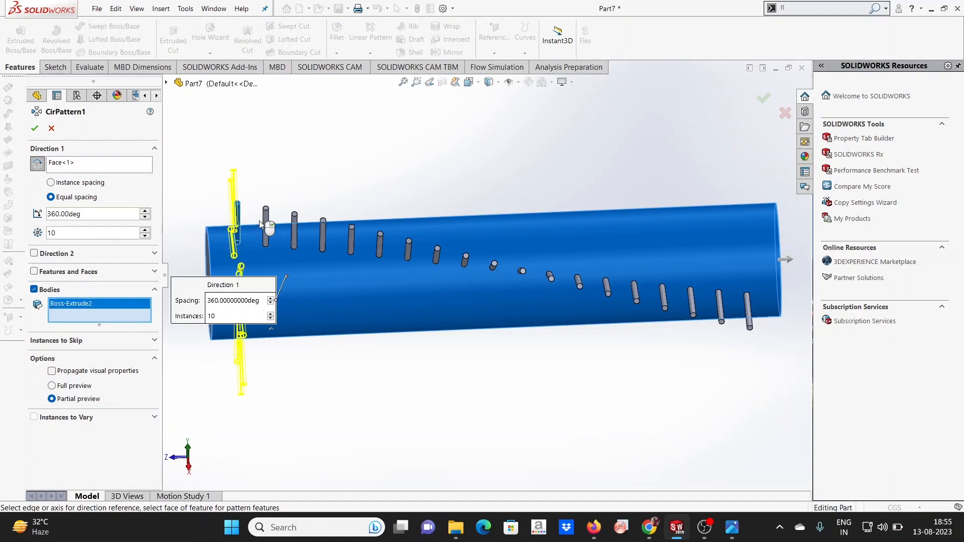
{"action": "left_click", "coordinate": [264, 226]}
{"action": "left_click", "coordinate": [294, 231]}
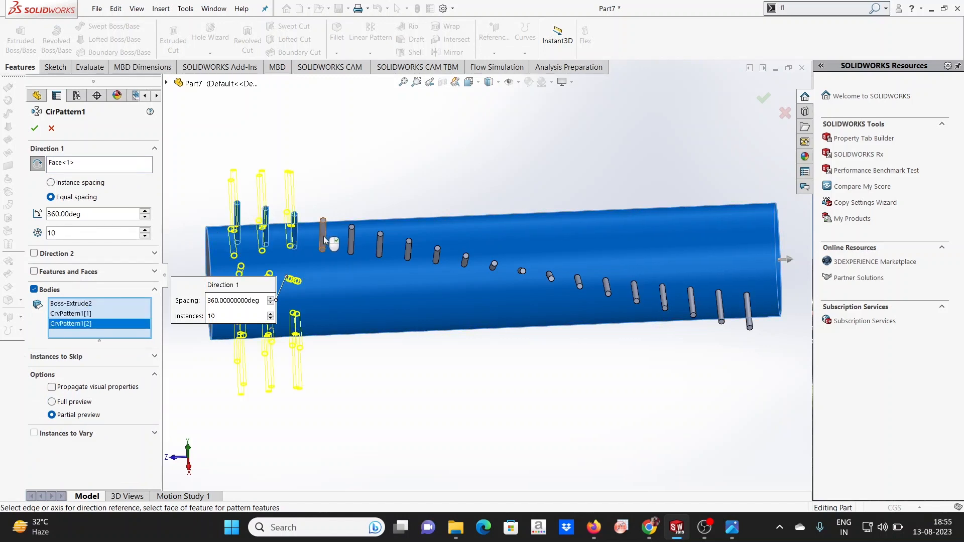
{"action": "left_click", "coordinate": [324, 240]}
{"action": "left_click", "coordinate": [352, 240]}
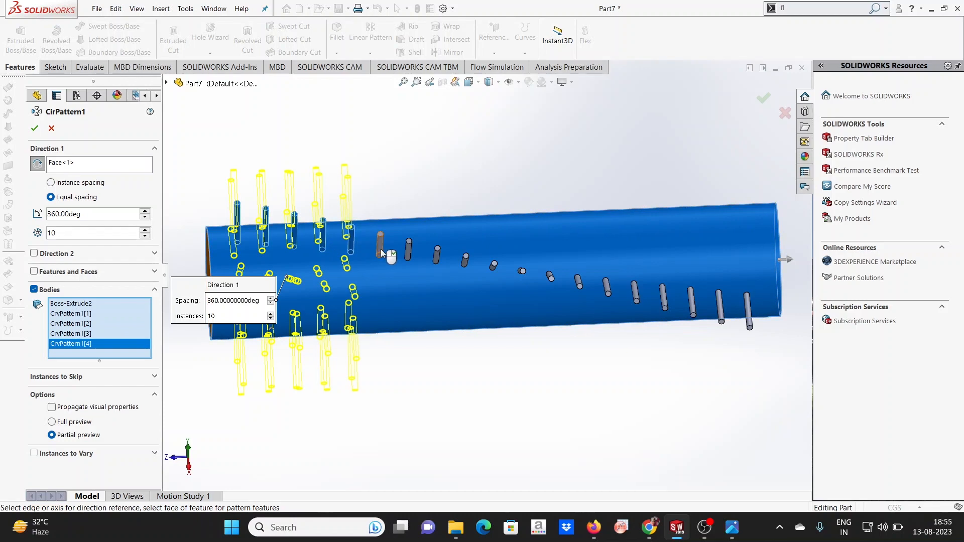
{"action": "left_click", "coordinate": [381, 253]}
{"action": "scroll", "coordinate": [426, 258], "scroll_direction": "down", "scroll_amount": 3}
{"action": "left_click", "coordinate": [452, 265]}
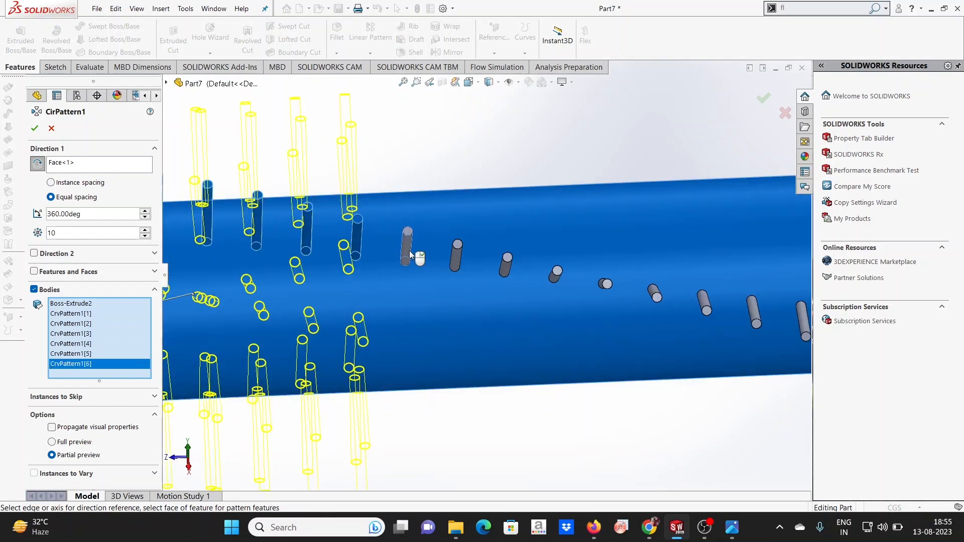
{"action": "left_click", "coordinate": [454, 258]}
{"action": "left_click", "coordinate": [507, 264]}
{"action": "left_click", "coordinate": [555, 279]}
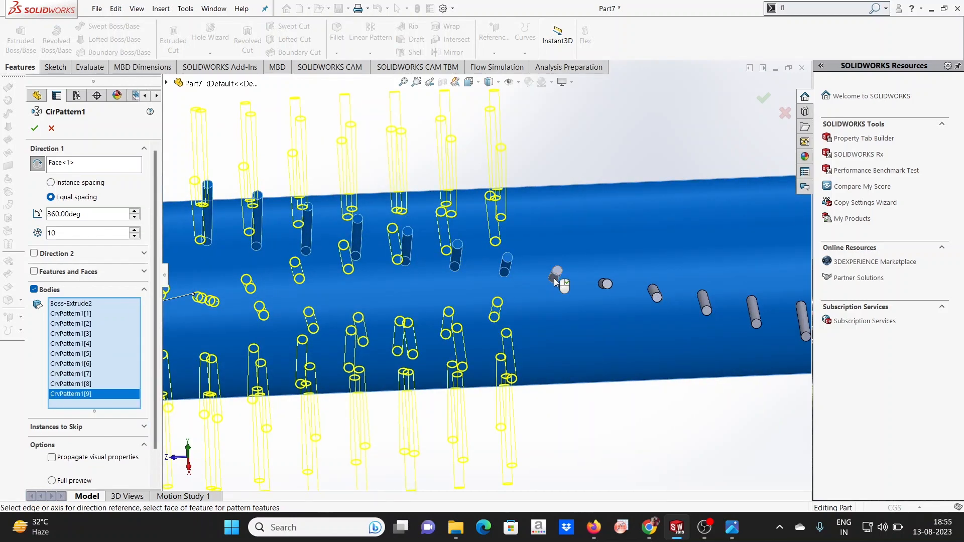
{"action": "middle_click_drag", "start_coordinate": [555, 282], "coordinate": [604, 231]}
{"action": "left_click", "coordinate": [604, 275]}
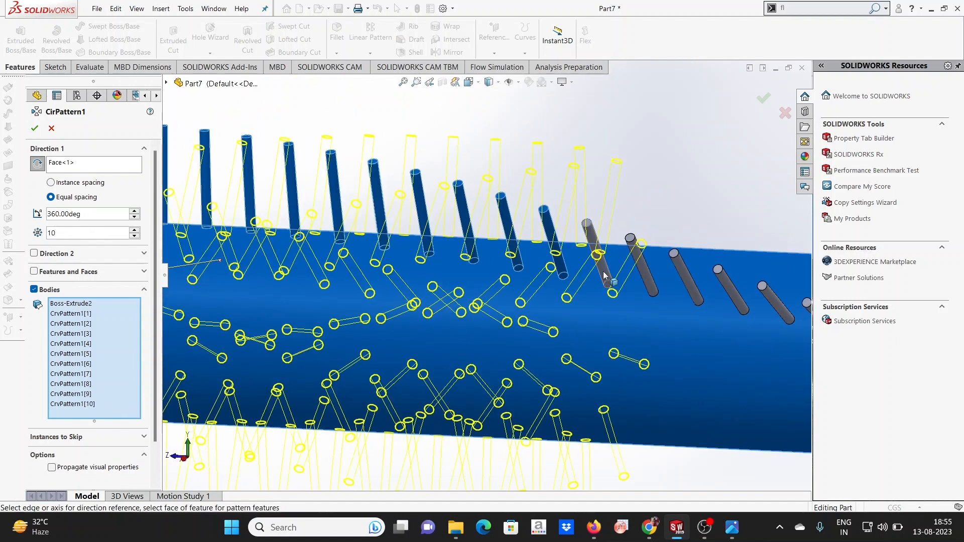
{"action": "left_click", "coordinate": [644, 276]}
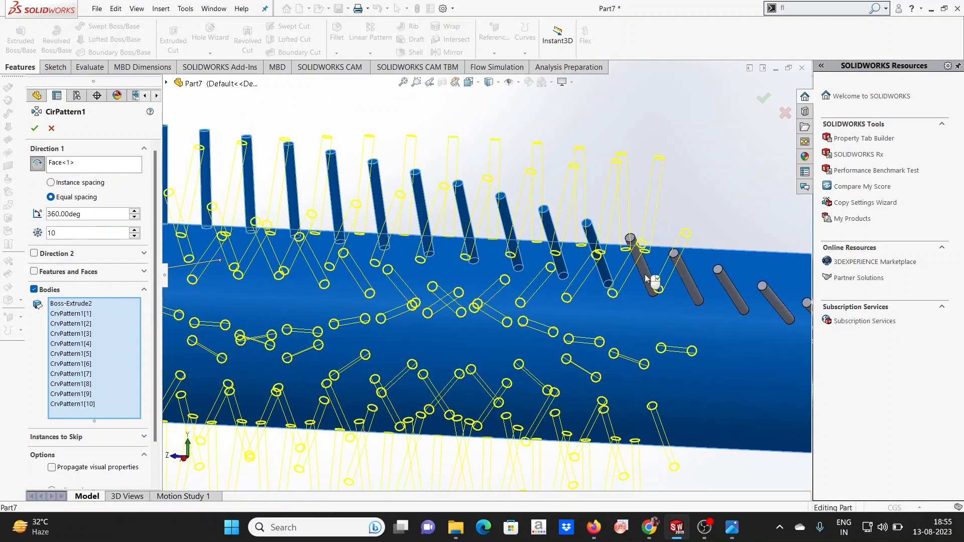
{"action": "left_click", "coordinate": [687, 284]}
{"action": "left_click", "coordinate": [737, 300]}
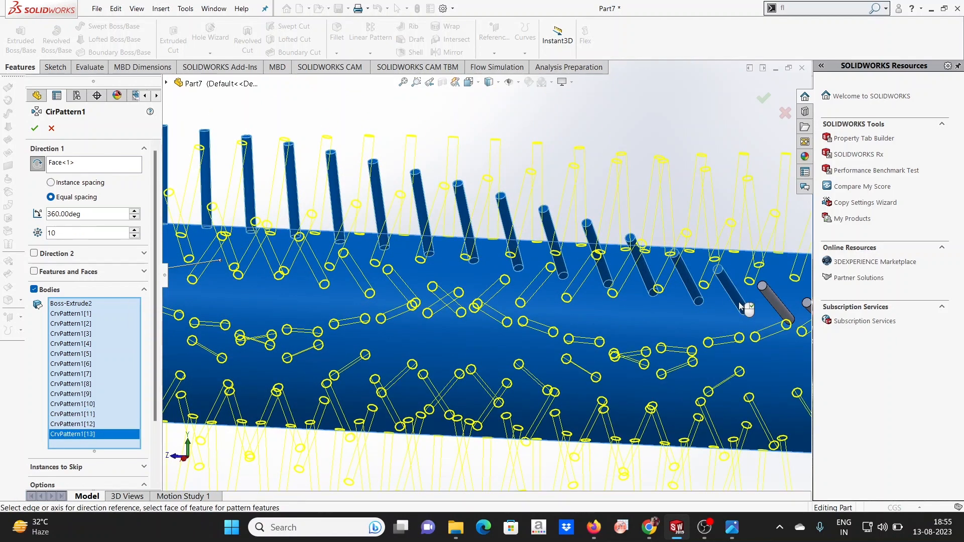
{"action": "middle_click_drag", "start_coordinate": [747, 307], "coordinate": [646, 286]}
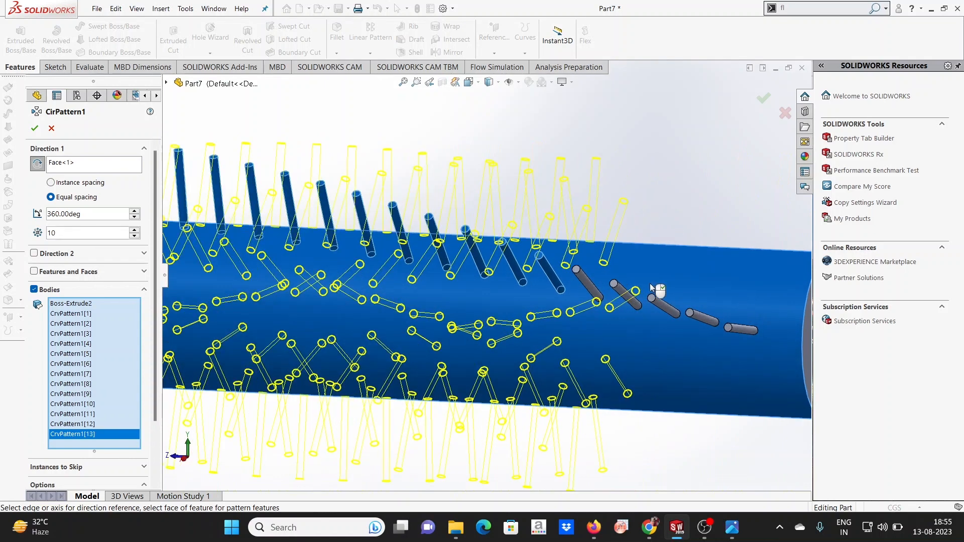
{"action": "left_click", "coordinate": [587, 280]}
{"action": "left_click", "coordinate": [625, 298]}
{"action": "left_click", "coordinate": [667, 309]}
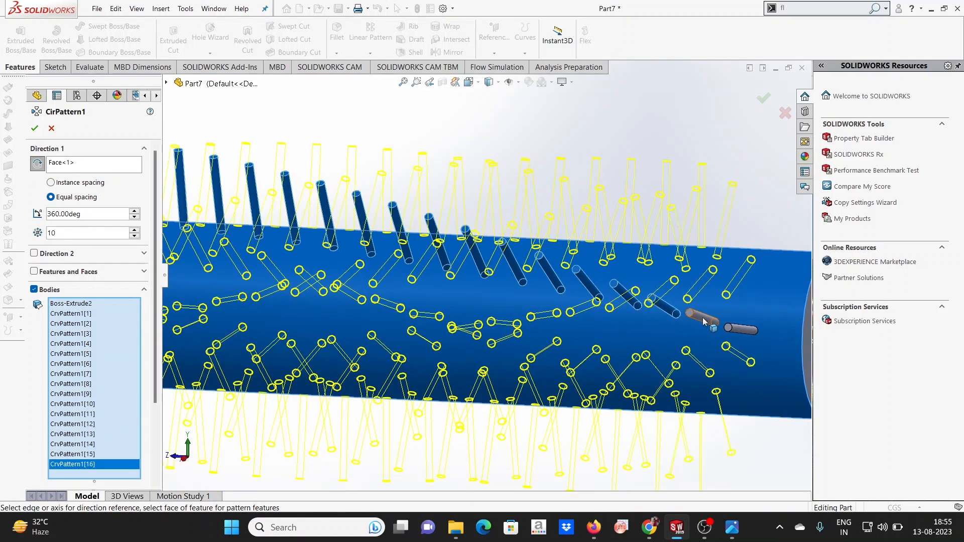
{"action": "left_click", "coordinate": [704, 322]}
{"action": "left_click", "coordinate": [739, 330]}
Complete the circular pattern with 10 instances equally spaced over 360°.
{"action": "scroll", "coordinate": [492, 286], "scroll_direction": "up", "scroll_amount": 3}
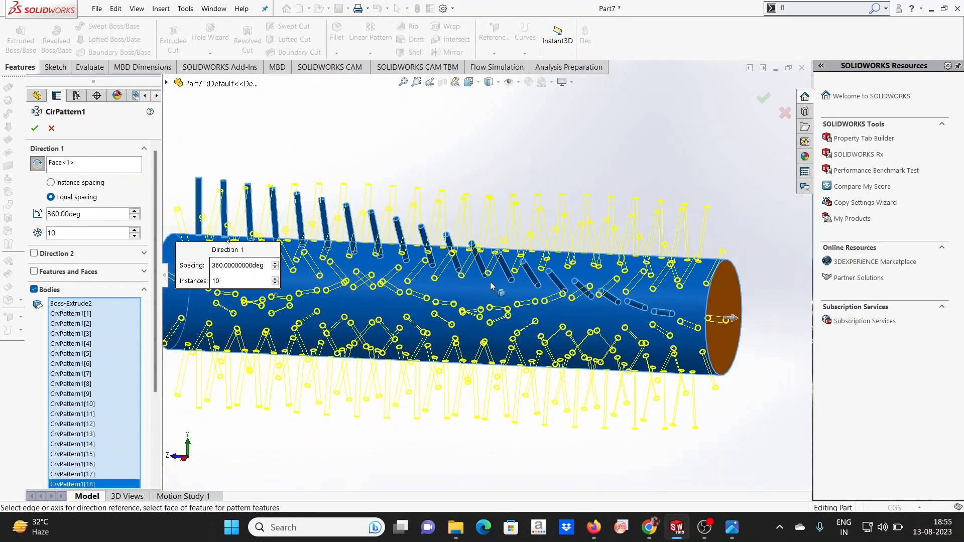
{"action": "scroll", "coordinate": [492, 286], "scroll_direction": "up", "scroll_amount": 2}
{"action": "middle_click_drag", "start_coordinate": [416, 254], "coordinate": [490, 266]}
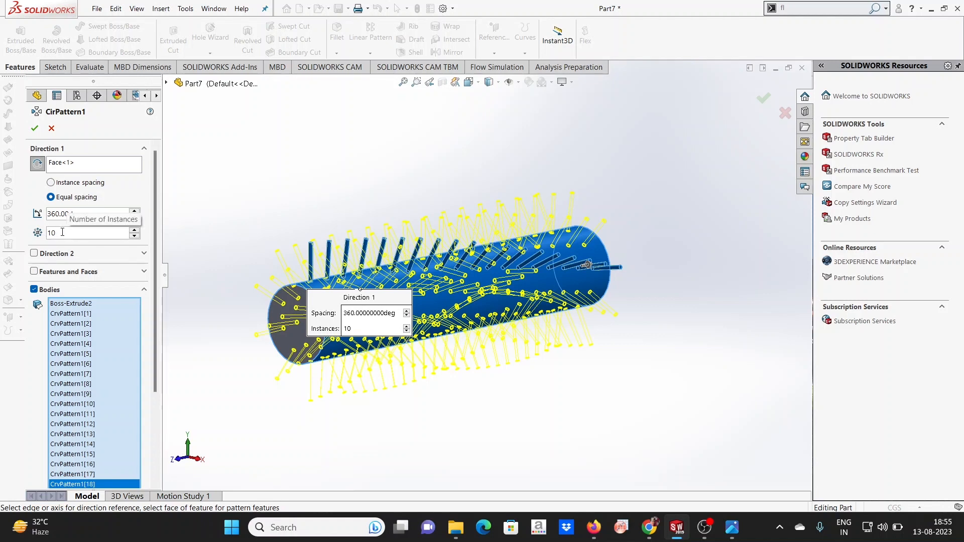
{"action": "left_click", "coordinate": [38, 133]}
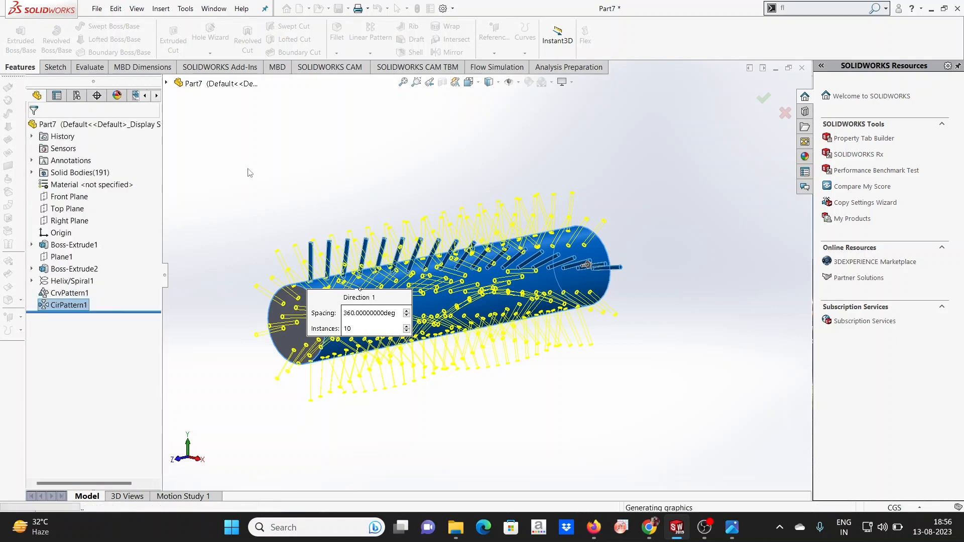
{"action": "middle_click_drag", "start_coordinate": [445, 215], "coordinate": [362, 221]}
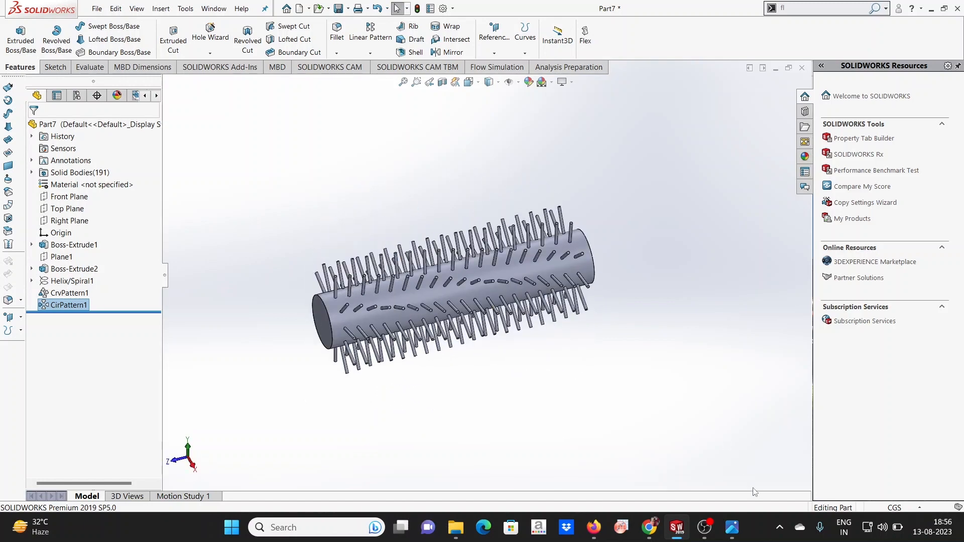
Switch to the photo viewer to examine the hairbrush in Top View.jpeg, and return to the SOLIDWORKS part.
{"action": "mouse_move", "coordinate": [733, 528]}
{"action": "left_click", "coordinate": [705, 420]}
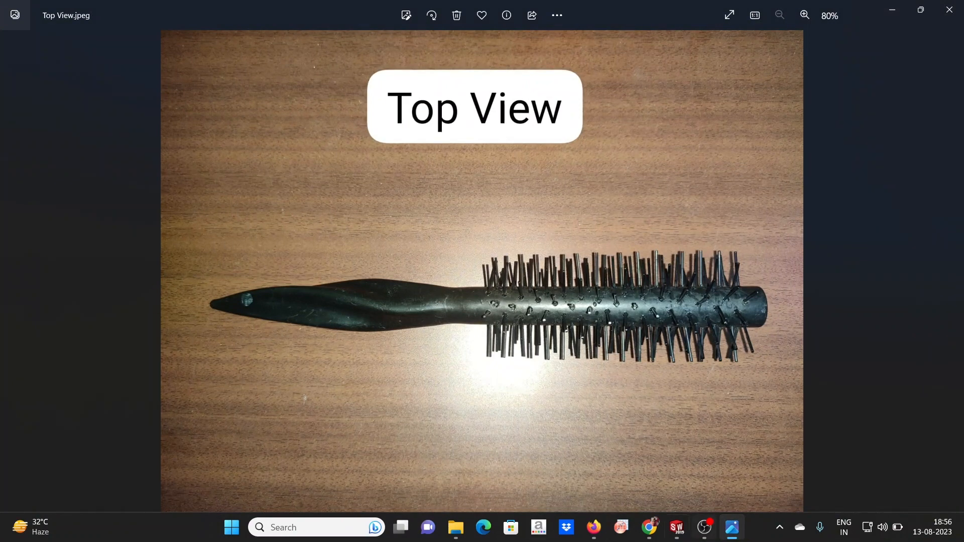
{"action": "mouse_move", "coordinate": [676, 530]}
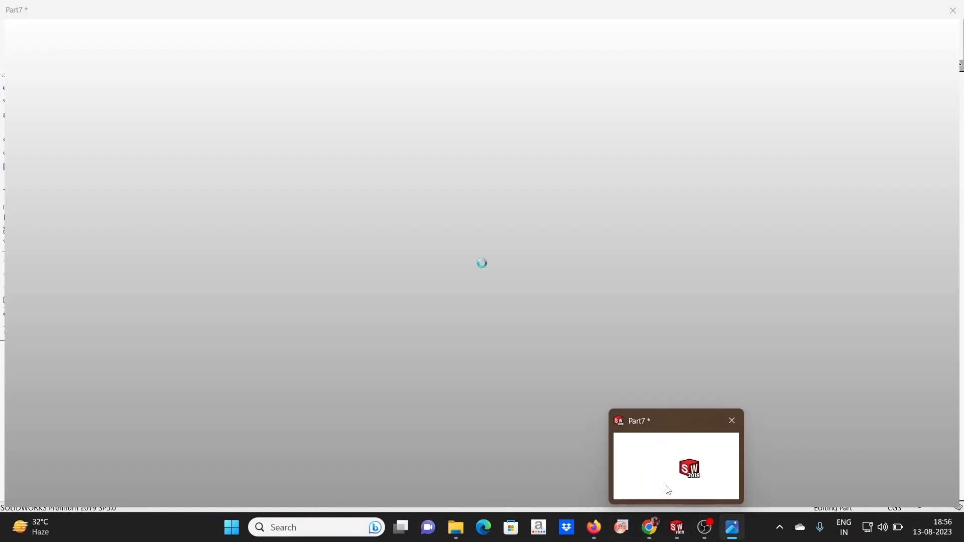
{"action": "left_click", "coordinate": [668, 490]}
Start a new reference plane with the Front Plane as its first reference.
{"action": "middle_click_drag", "start_coordinate": [619, 337], "coordinate": [647, 287]}
{"action": "scroll", "coordinate": [360, 268], "scroll_direction": "down", "scroll_amount": 1}
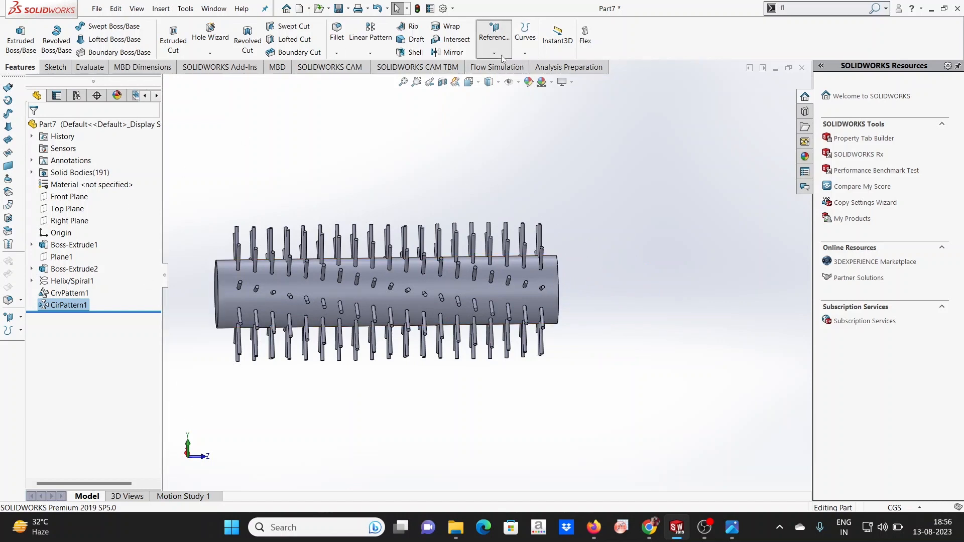
{"action": "left_click", "coordinate": [494, 35]}
{"action": "left_click", "coordinate": [503, 74]}
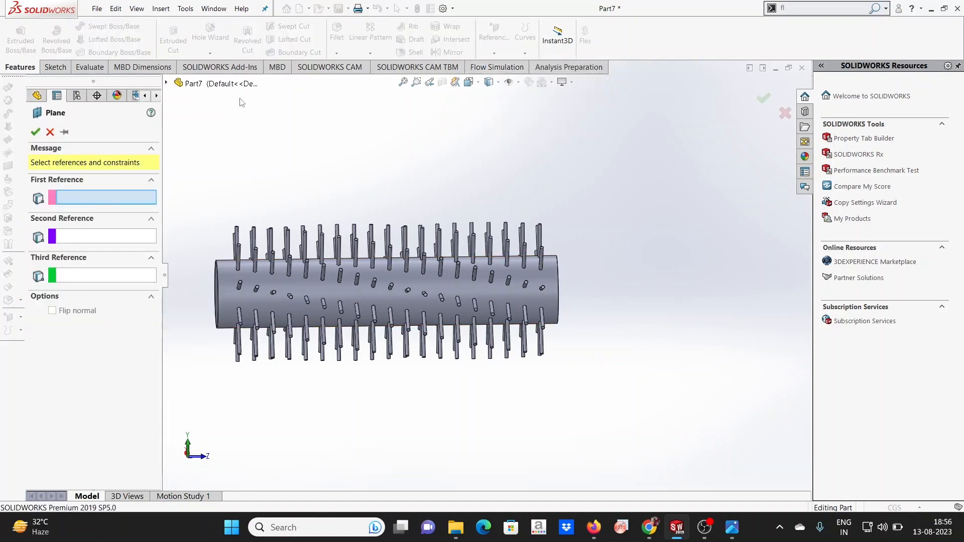
{"action": "left_click", "coordinate": [176, 84]}
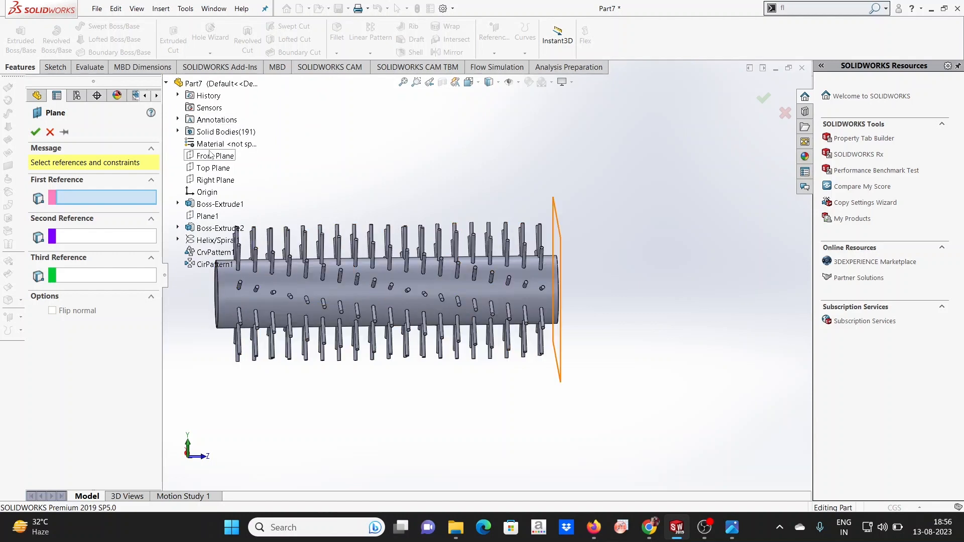
{"action": "left_click", "coordinate": [208, 158]}
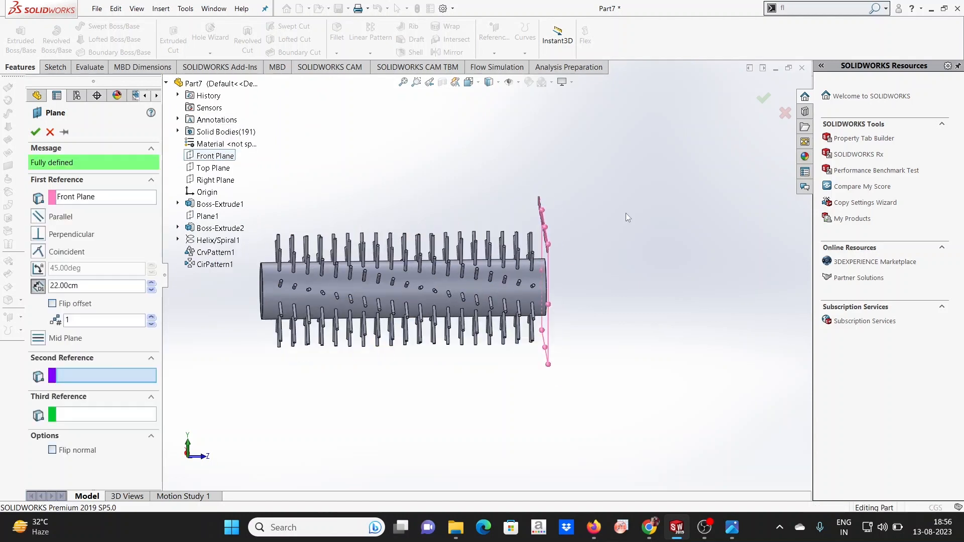
{"action": "middle_click_drag", "start_coordinate": [626, 213], "coordinate": [423, 231]}
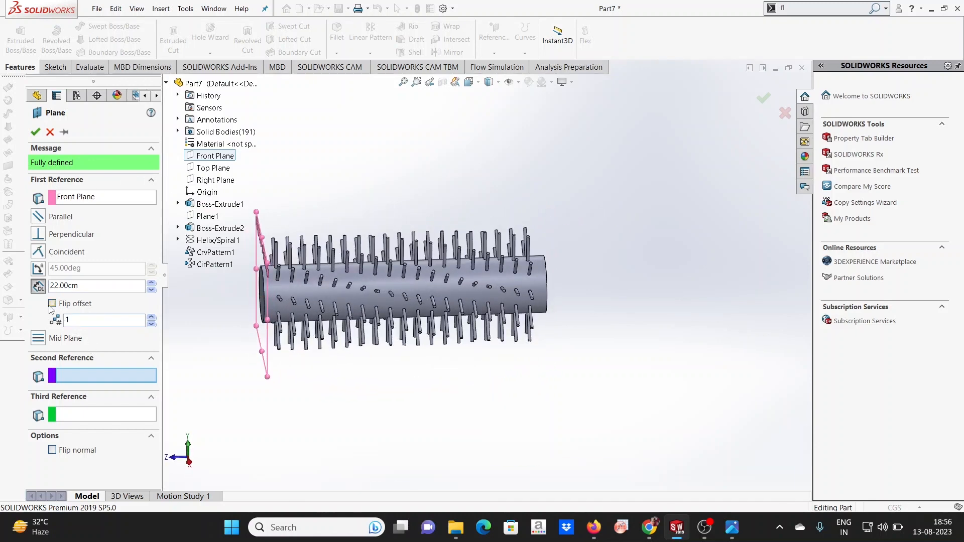
Flip the plane's offset direction, set the offset distance to 10 cm and create the plane.
{"action": "double_click", "coordinate": [66, 321]}
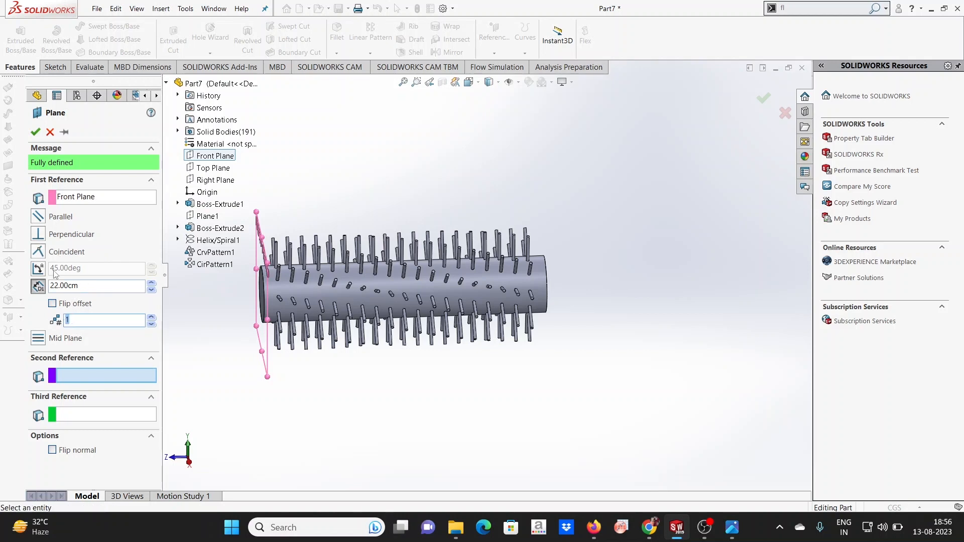
{"action": "left_click", "coordinate": [53, 305]}
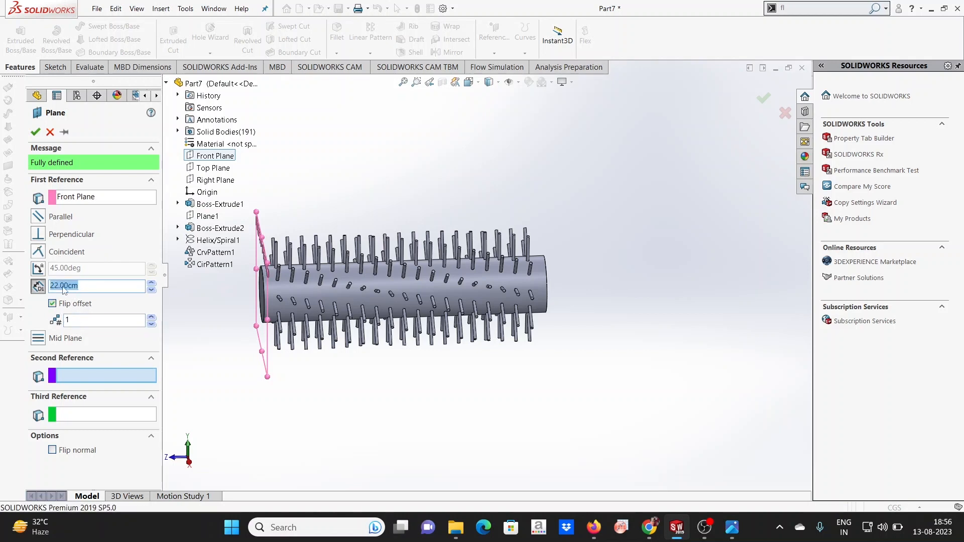
{"action": "scroll", "coordinate": [441, 359], "scroll_direction": "up", "scroll_amount": 5}
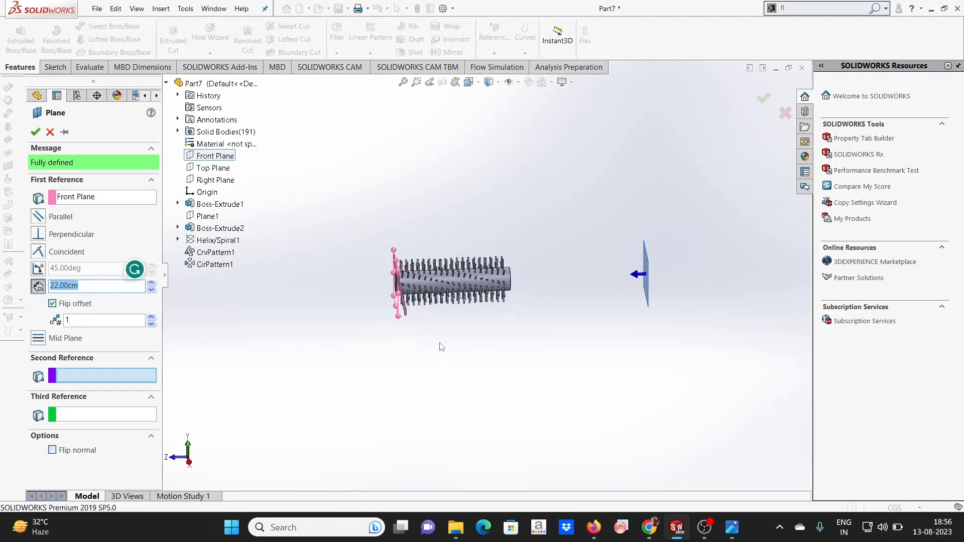
{"action": "scroll", "coordinate": [439, 346], "scroll_direction": "down", "scroll_amount": 2}
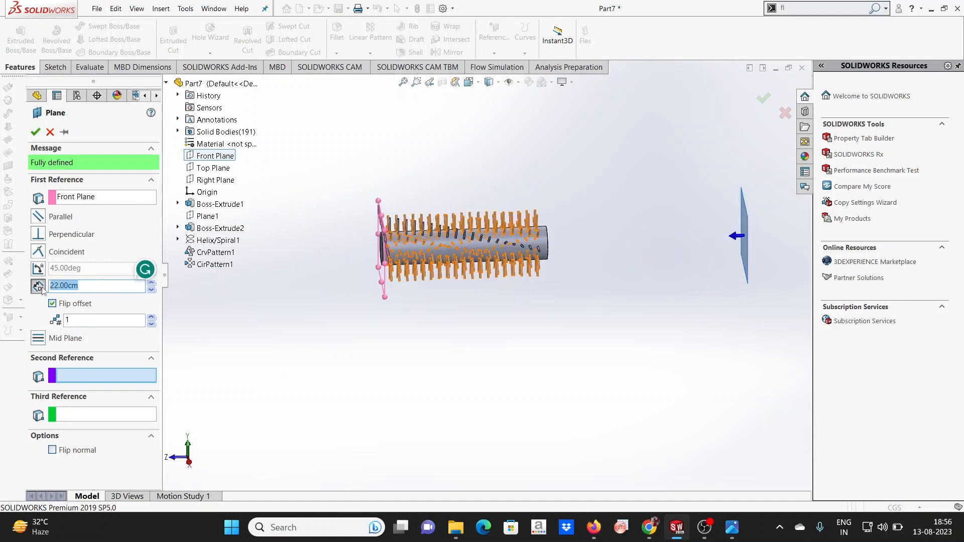
{"action": "type", "text": "10"}
{"action": "key", "text": "Return"}
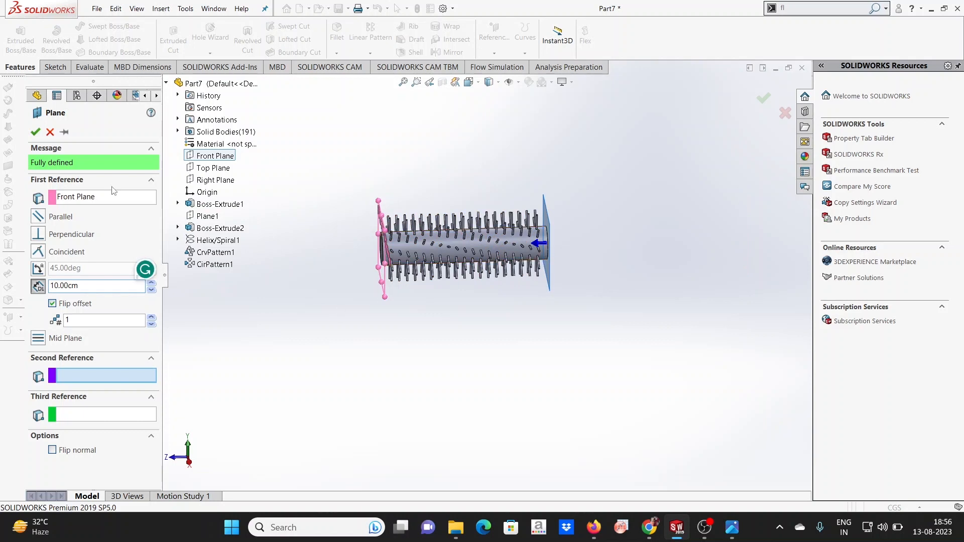
{"action": "left_click", "coordinate": [36, 131]}
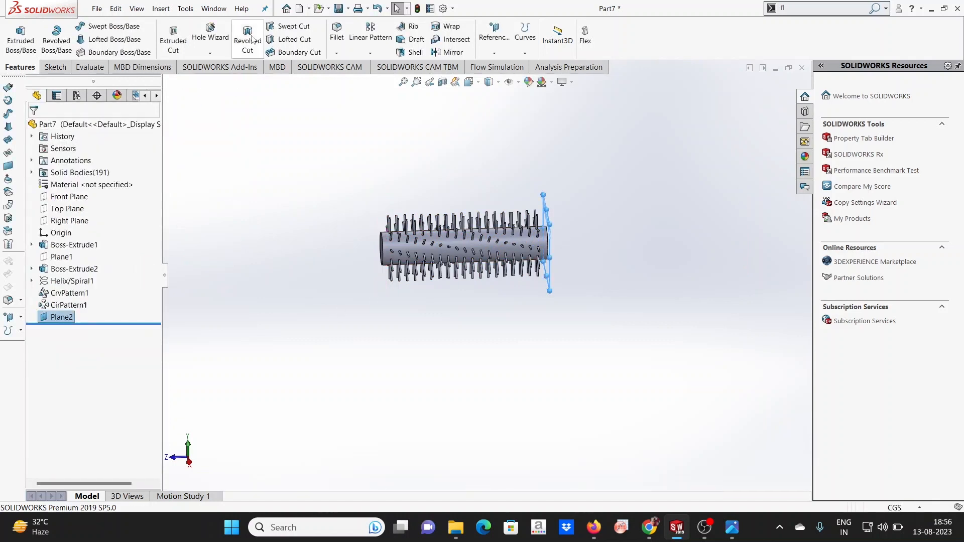
Create a reference plane offset 11 cm from the Front Plane, with the offset flipped toward the cylinder's far end.
{"action": "left_click", "coordinate": [494, 51]}
{"action": "left_click", "coordinate": [509, 65]}
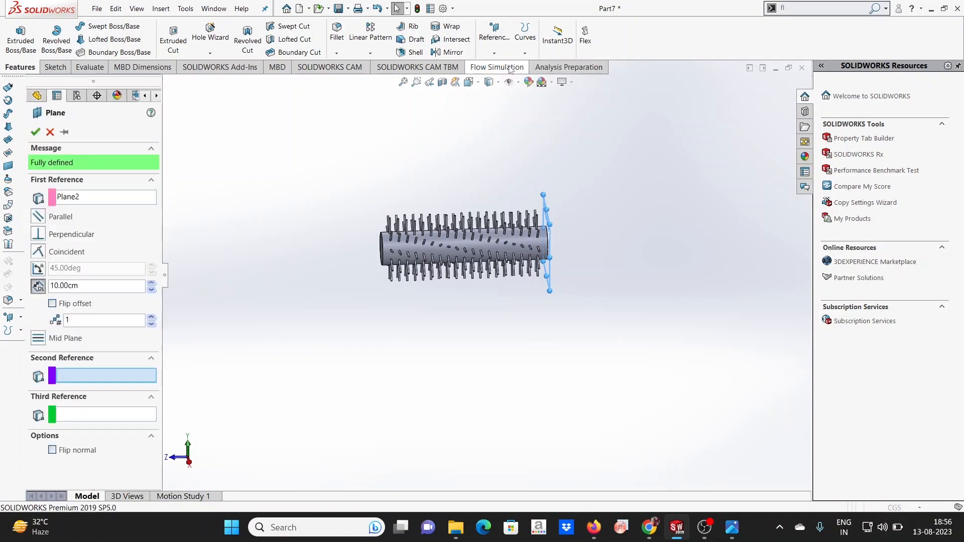
{"action": "right_click", "coordinate": [85, 201]}
{"action": "left_click", "coordinate": [110, 210]}
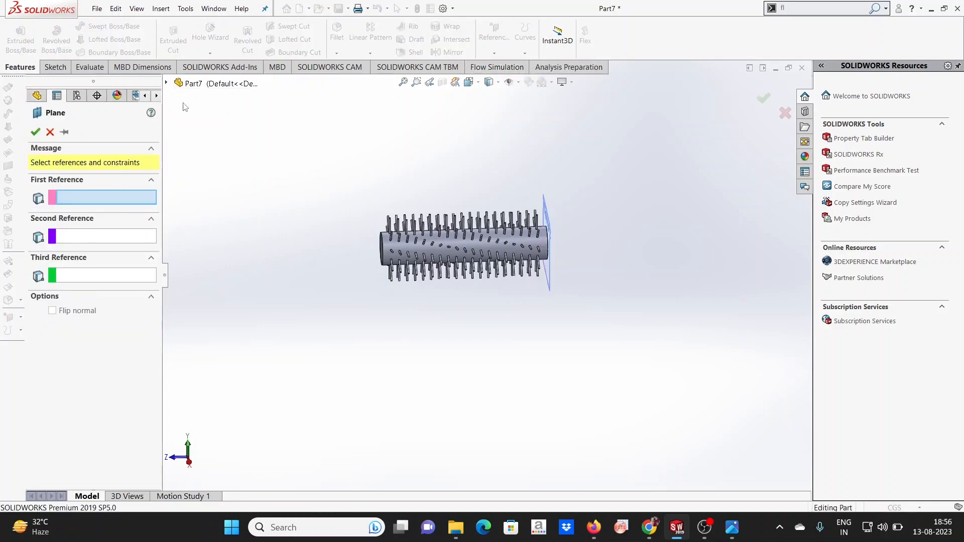
{"action": "left_click", "coordinate": [191, 83]}
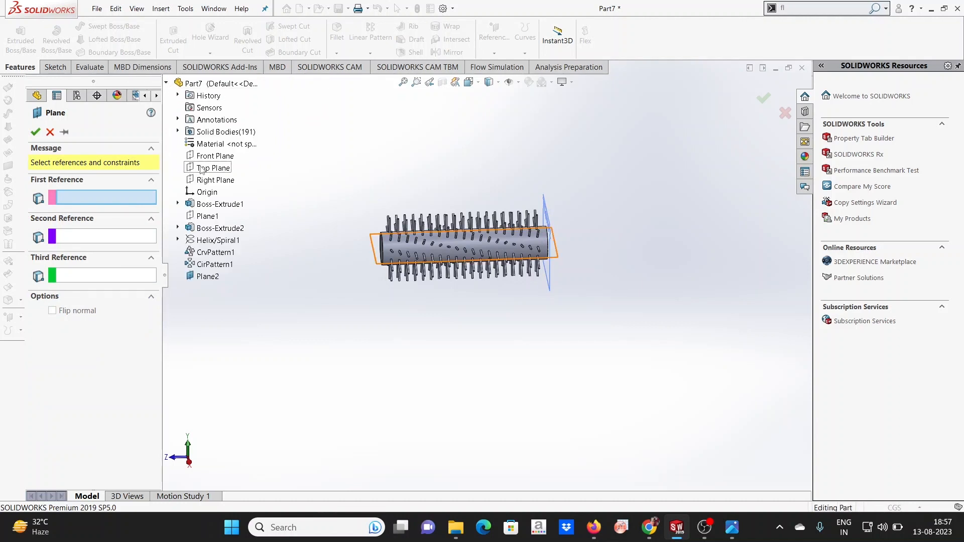
{"action": "left_click", "coordinate": [206, 158]}
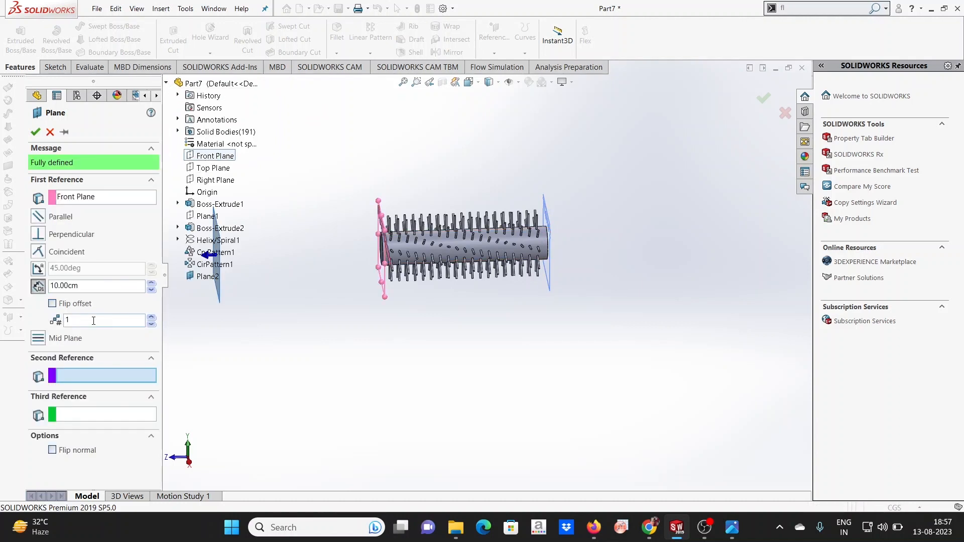
{"action": "left_click_drag", "start_coordinate": [90, 286], "coordinate": [23, 285]}
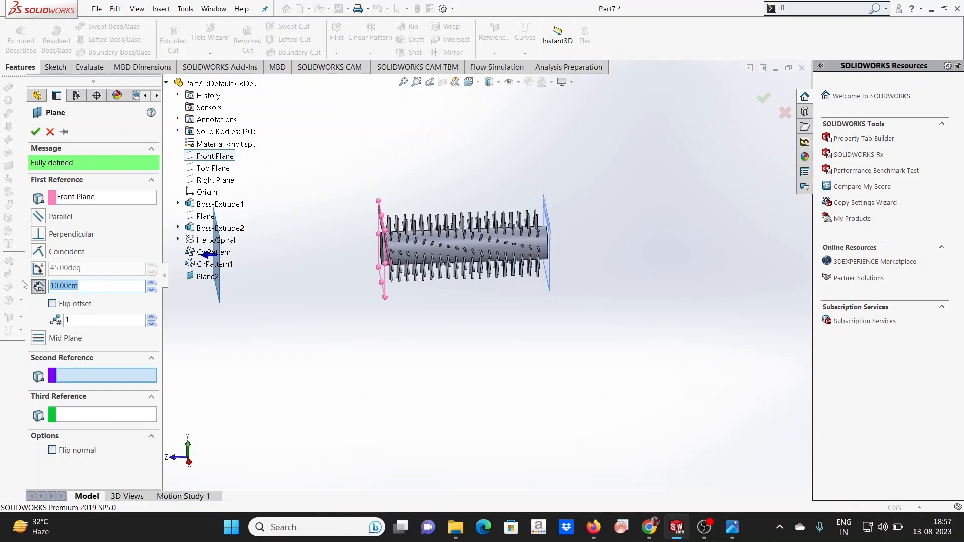
{"action": "type", "text": "11"}
{"action": "left_click", "coordinate": [57, 307]}
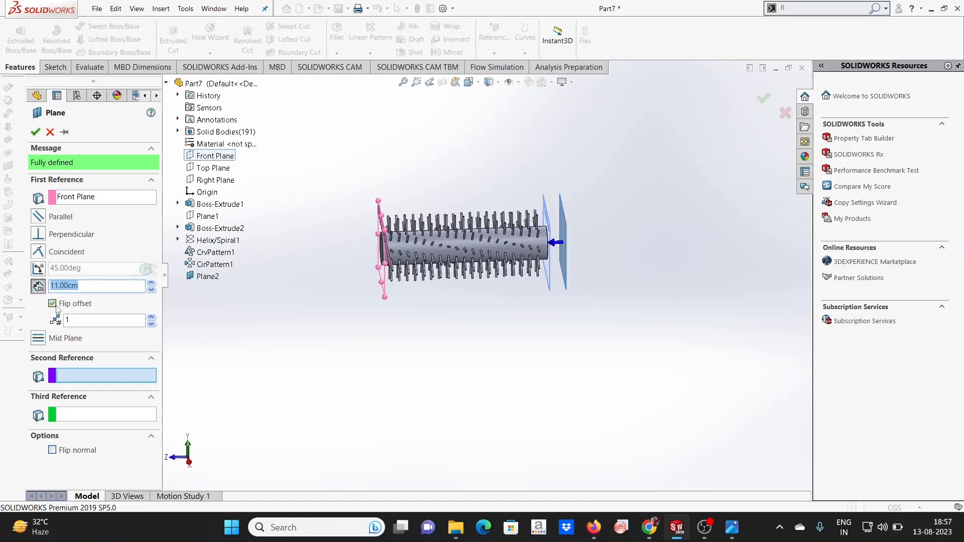
{"action": "left_click", "coordinate": [35, 132]}
Create another reference plane from the Front Plane with a flipped offset of 15 cm.
{"action": "left_click", "coordinate": [494, 38]}
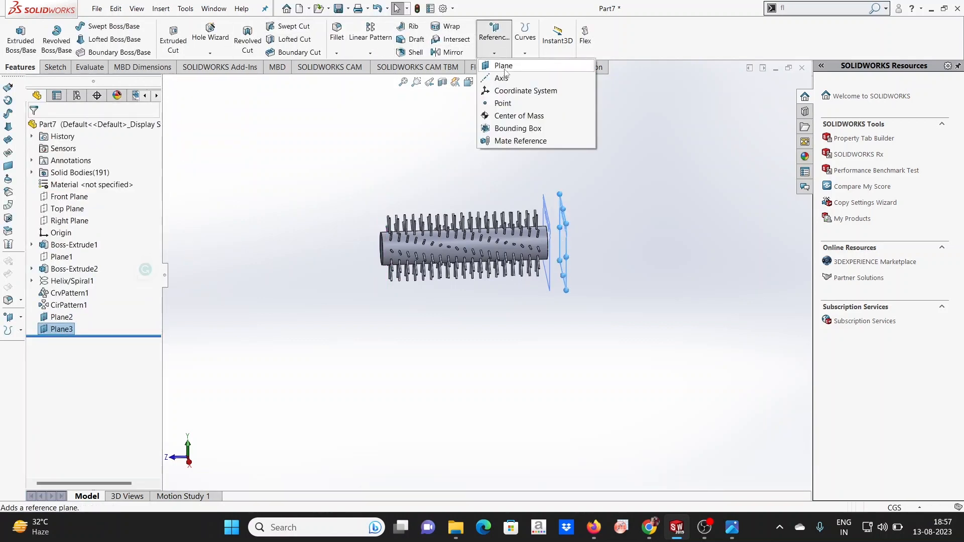
{"action": "left_click", "coordinate": [502, 65]}
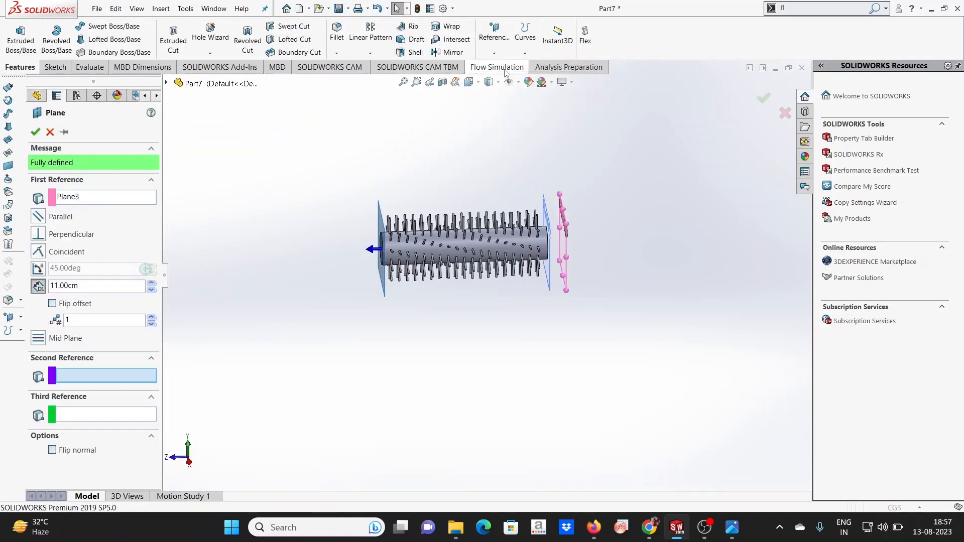
{"action": "left_click", "coordinate": [111, 198]}
{"action": "key", "text": "Delete"}
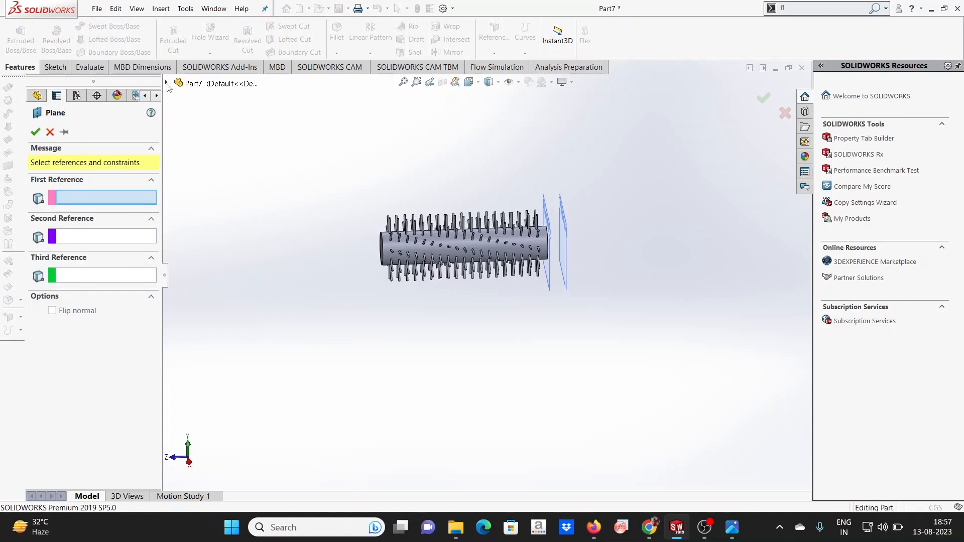
{"action": "left_click", "coordinate": [166, 83]}
{"action": "left_click", "coordinate": [205, 156]}
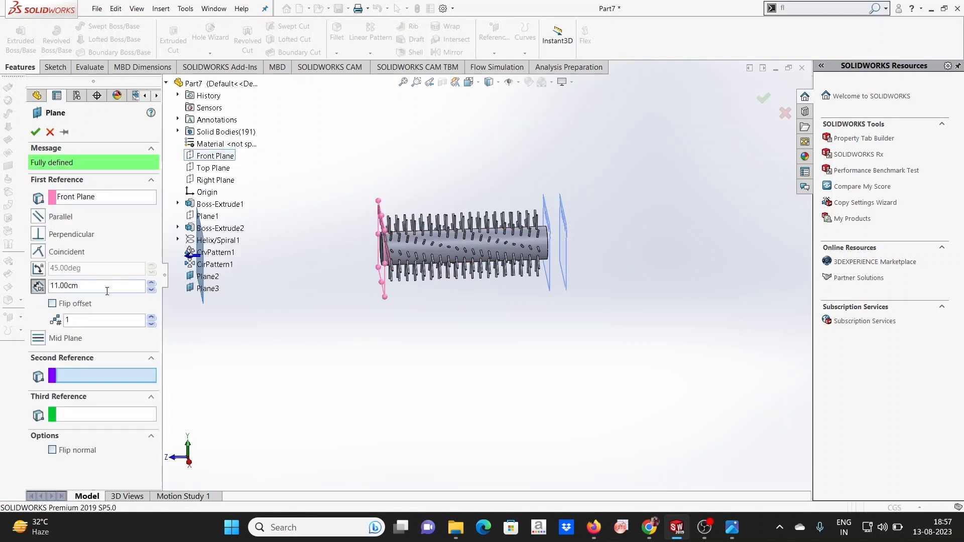
{"action": "left_click", "coordinate": [52, 303]}
{"action": "left_click", "coordinate": [92, 285]}
{"action": "left_click_drag", "start_coordinate": [92, 285], "coordinate": [49, 288]}
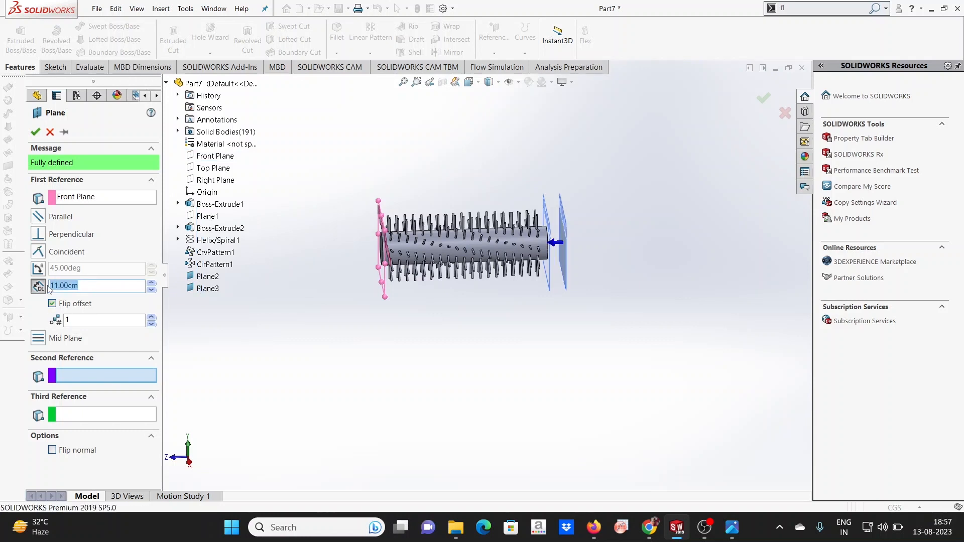
{"action": "type", "text": "15"}
{"action": "key", "text": "Return"}
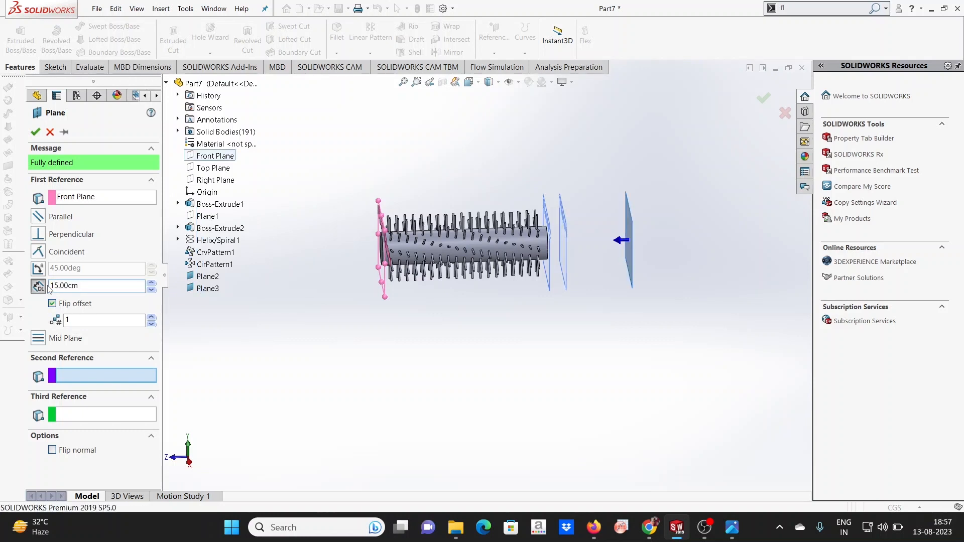
{"action": "left_click", "coordinate": [35, 131]}
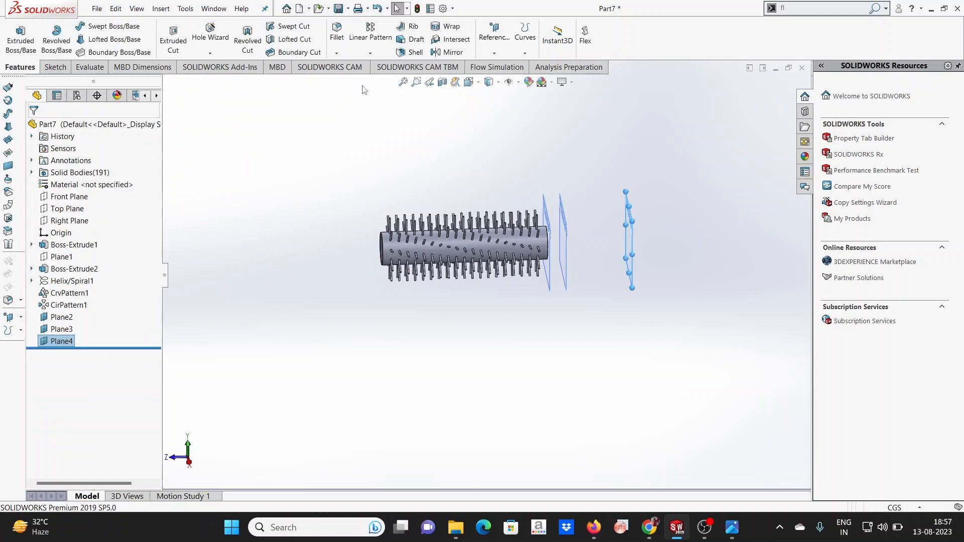
Add a reference plane at a flipped offset of 22 cm from the Front Plane.
{"action": "left_click", "coordinate": [499, 54]}
{"action": "left_click", "coordinate": [502, 65]}
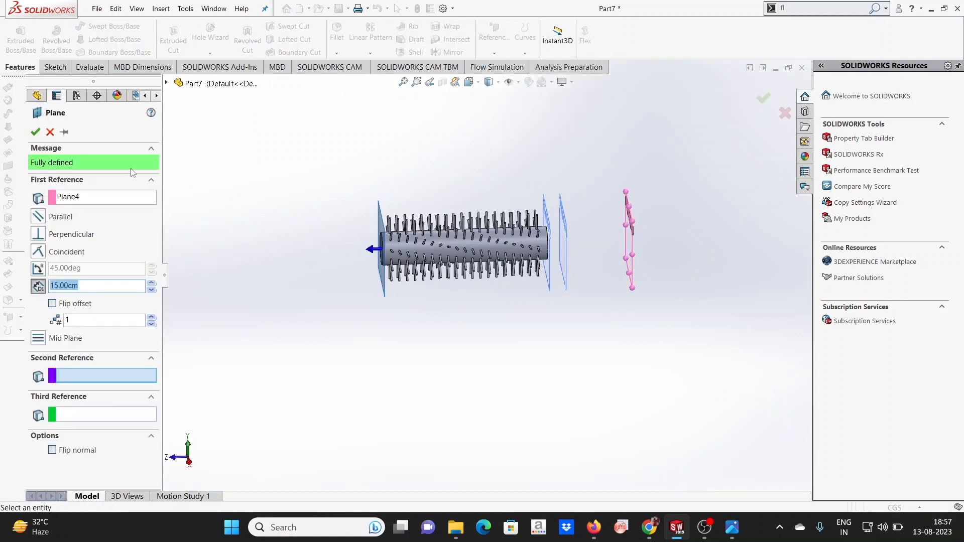
{"action": "left_click", "coordinate": [90, 198]}
{"action": "key", "text": "Delete"}
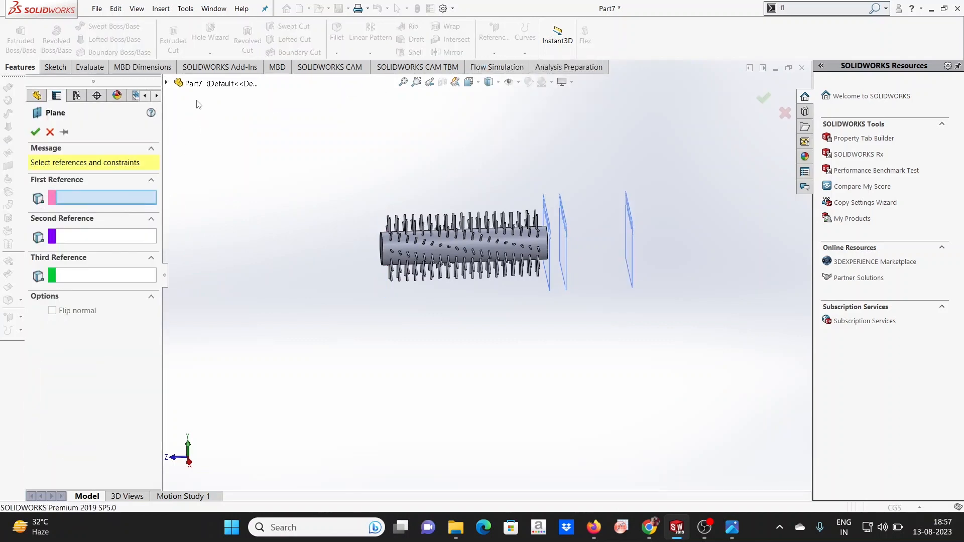
{"action": "left_click", "coordinate": [193, 84]}
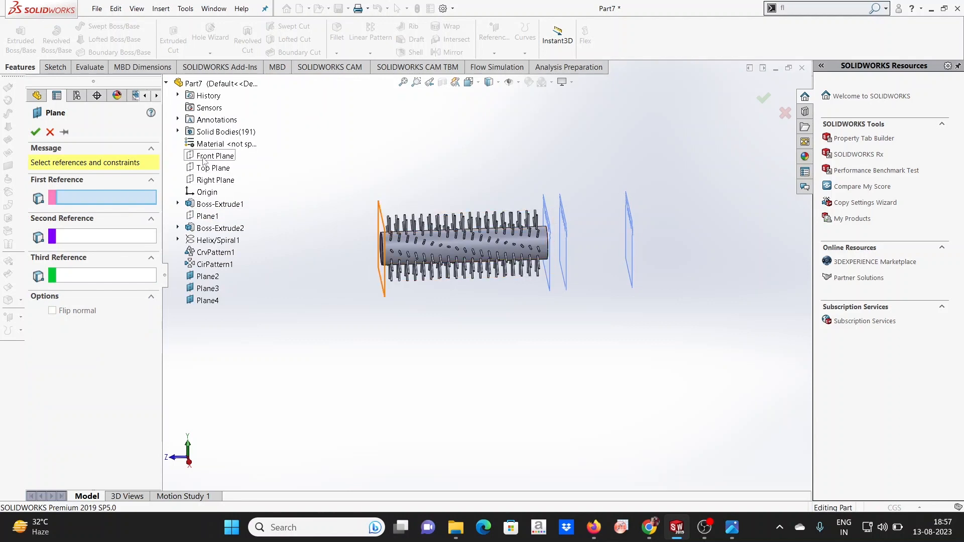
{"action": "left_click", "coordinate": [204, 160]}
{"action": "left_click_drag", "start_coordinate": [87, 284], "coordinate": [40, 288]}
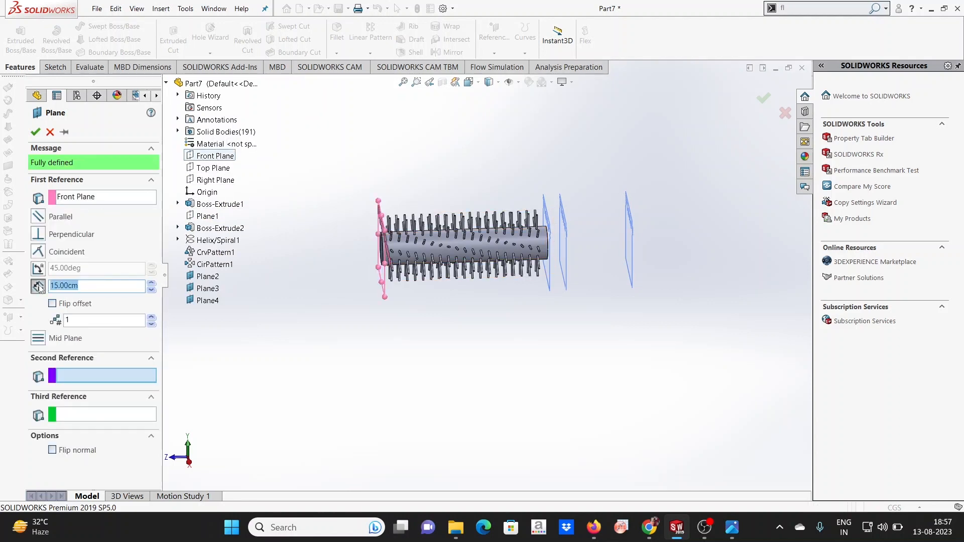
{"action": "type", "text": "22"}
{"action": "key", "text": "Return"}
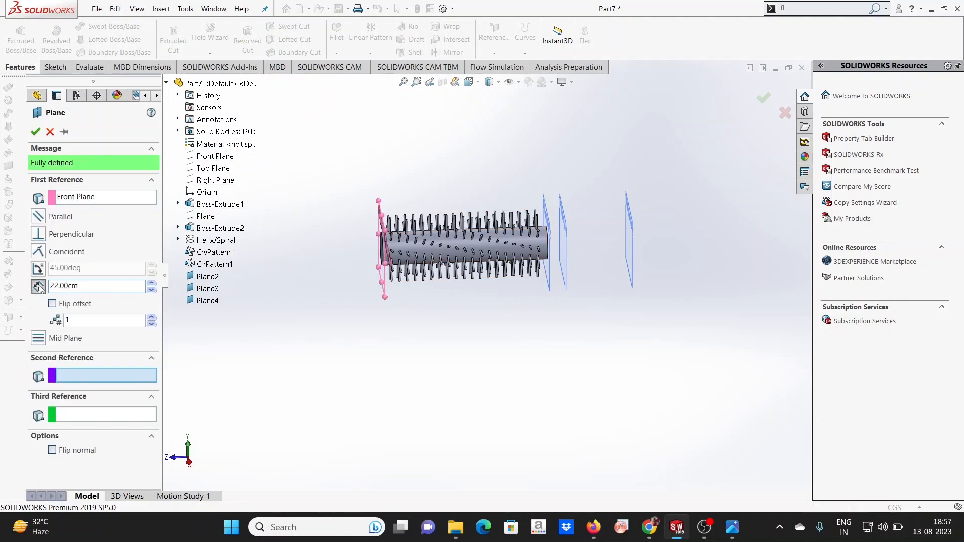
{"action": "left_click", "coordinate": [52, 303]}
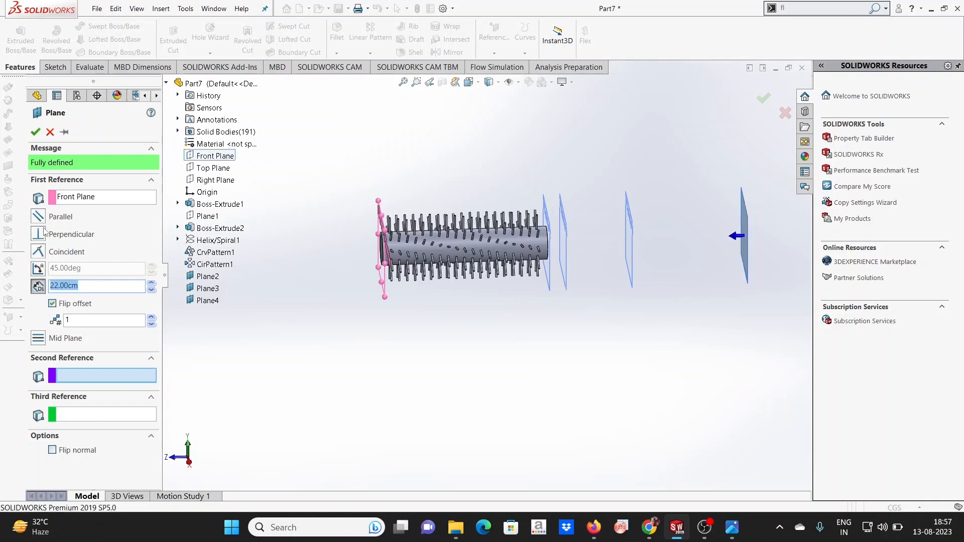
{"action": "left_click", "coordinate": [35, 132]}
Start a new sketch on Plane2, at the end of the bristled cylinder, viewed normal to the sketch.
{"action": "scroll", "coordinate": [617, 280], "scroll_direction": "down", "scroll_amount": 5}
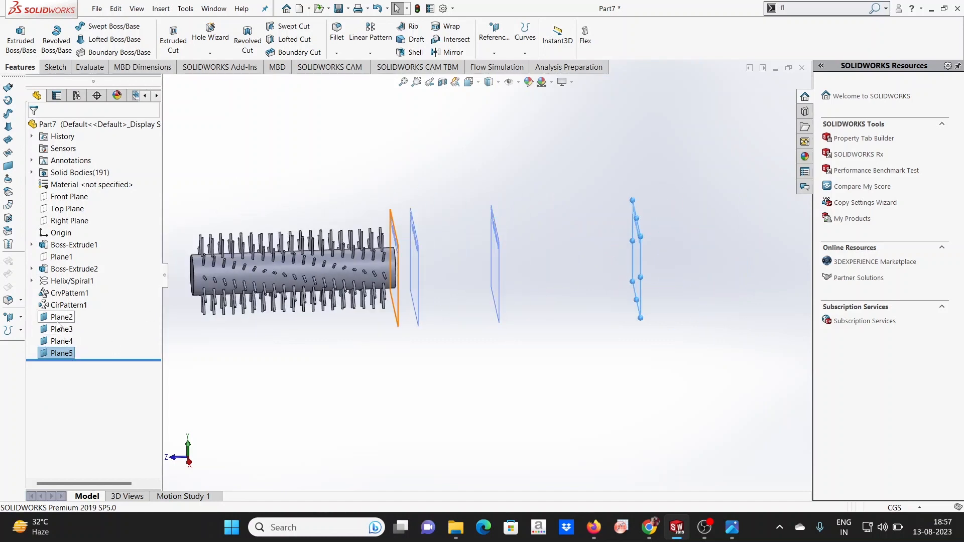
{"action": "right_click", "coordinate": [58, 325]}
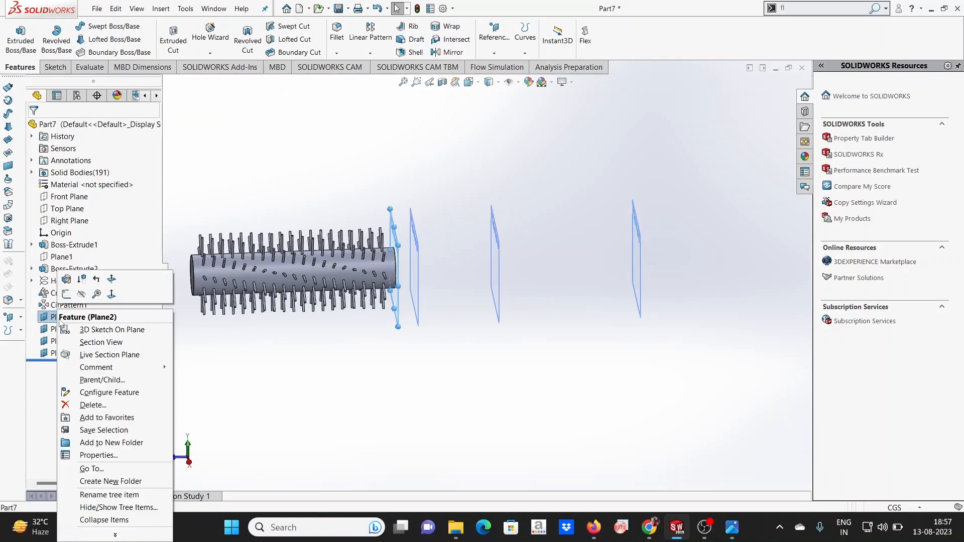
{"action": "left_click", "coordinate": [66, 294]}
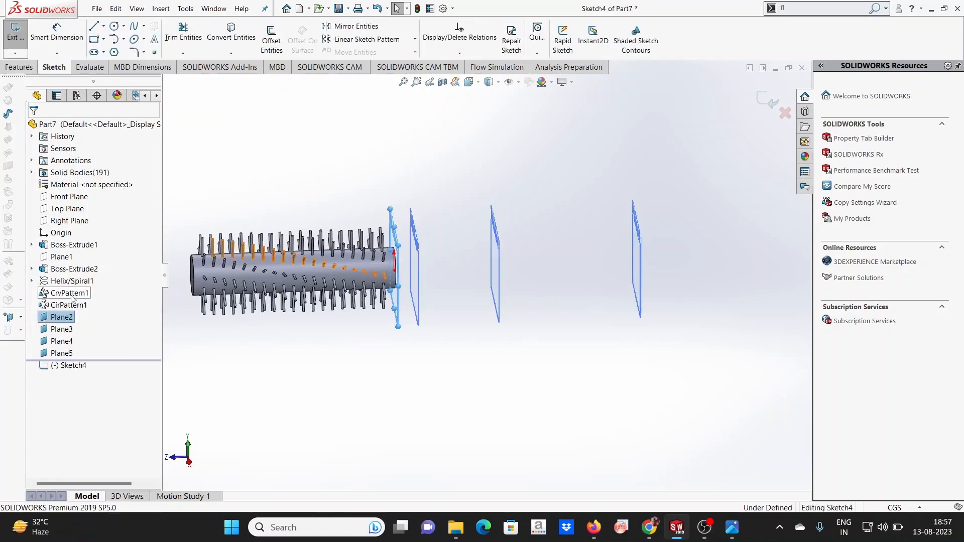
{"action": "left_click", "coordinate": [70, 365]}
{"action": "left_click", "coordinate": [97, 357]}
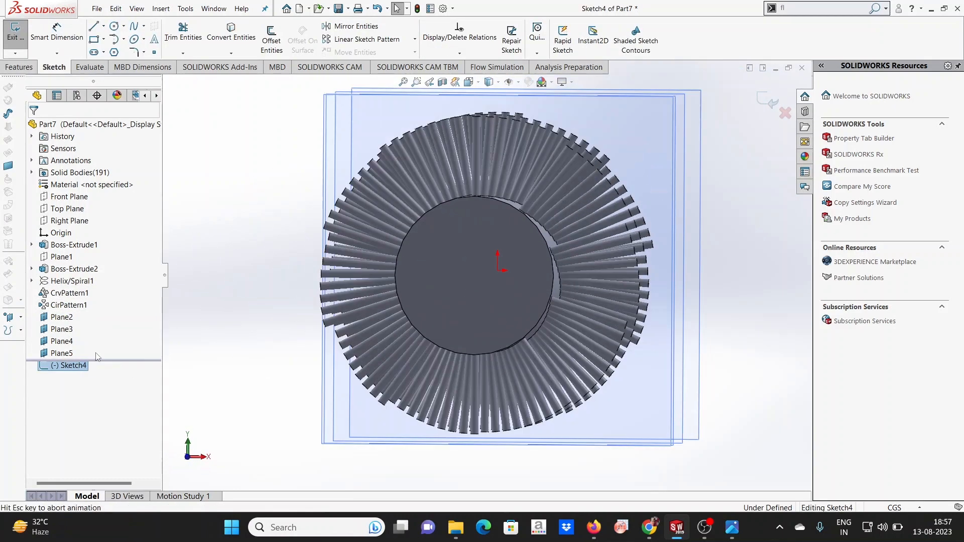
Convert the cylinder's circular end edge into a sketch entity on Plane2 and exit the sketch.
{"action": "left_click", "coordinate": [231, 33]}
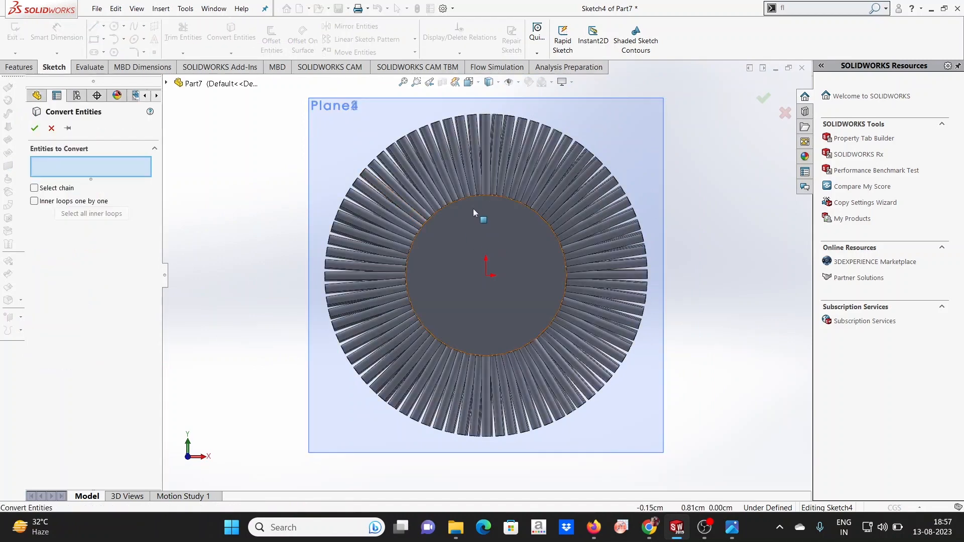
{"action": "left_click", "coordinate": [466, 198]}
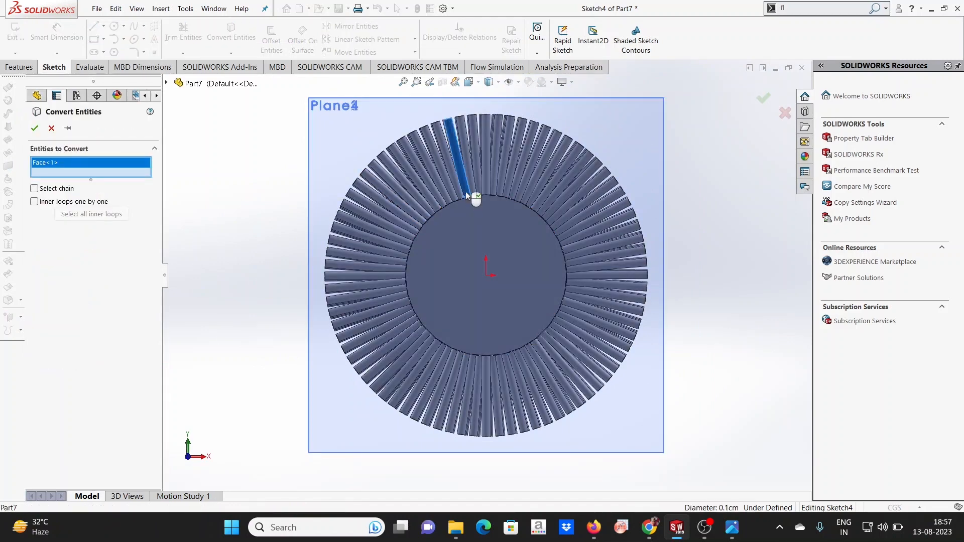
{"action": "right_click", "coordinate": [141, 172]}
{"action": "left_click", "coordinate": [194, 175]}
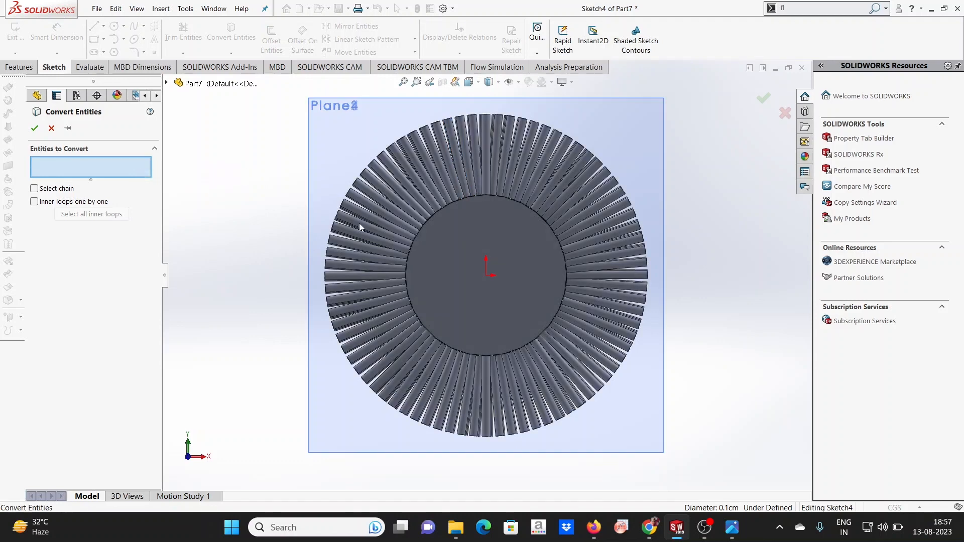
{"action": "left_click", "coordinate": [418, 234]}
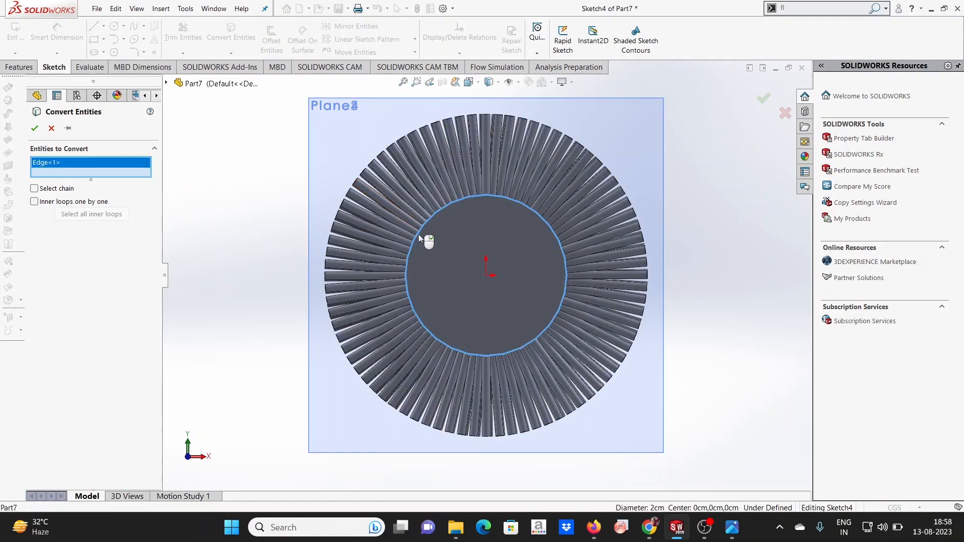
{"action": "left_click", "coordinate": [35, 129]}
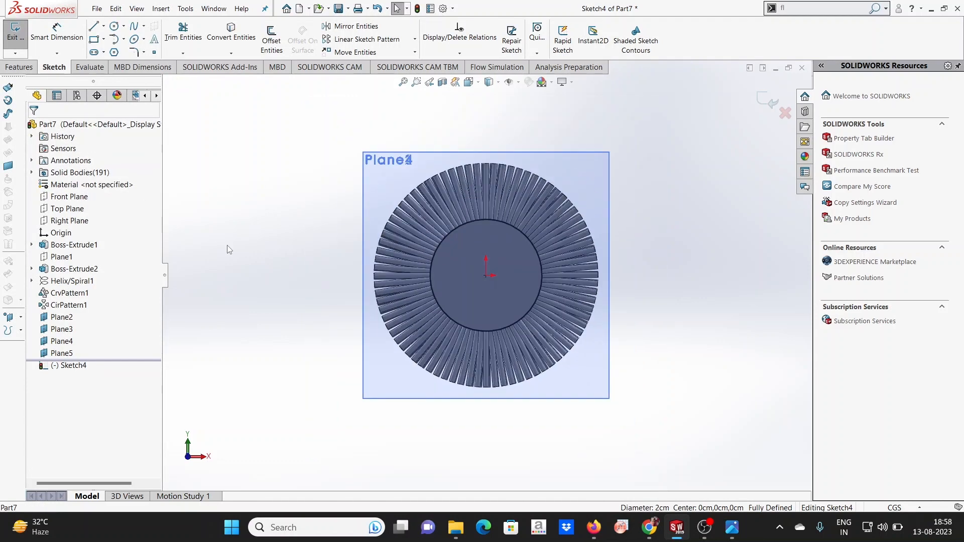
{"action": "middle_click_drag", "start_coordinate": [191, 236], "coordinate": [182, 264]}
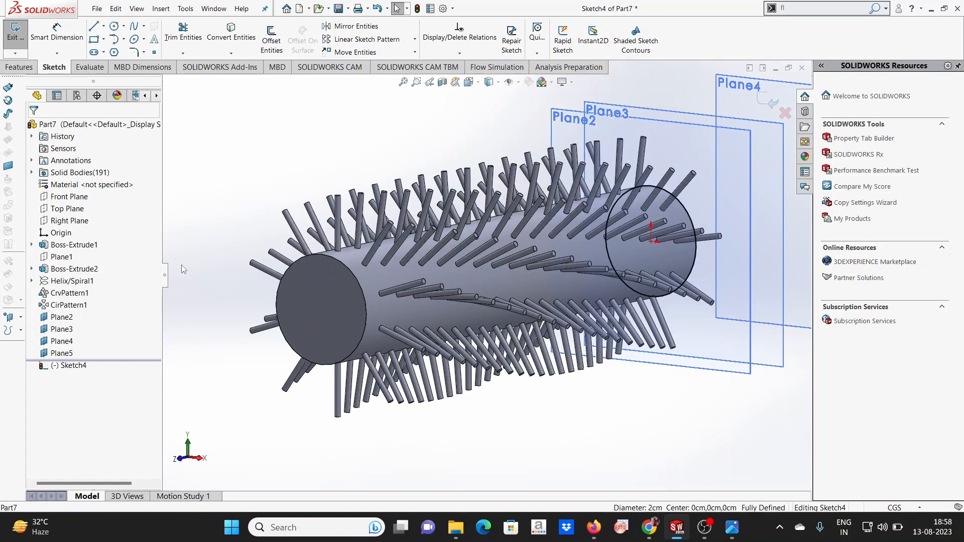
{"action": "left_click", "coordinate": [59, 330]}
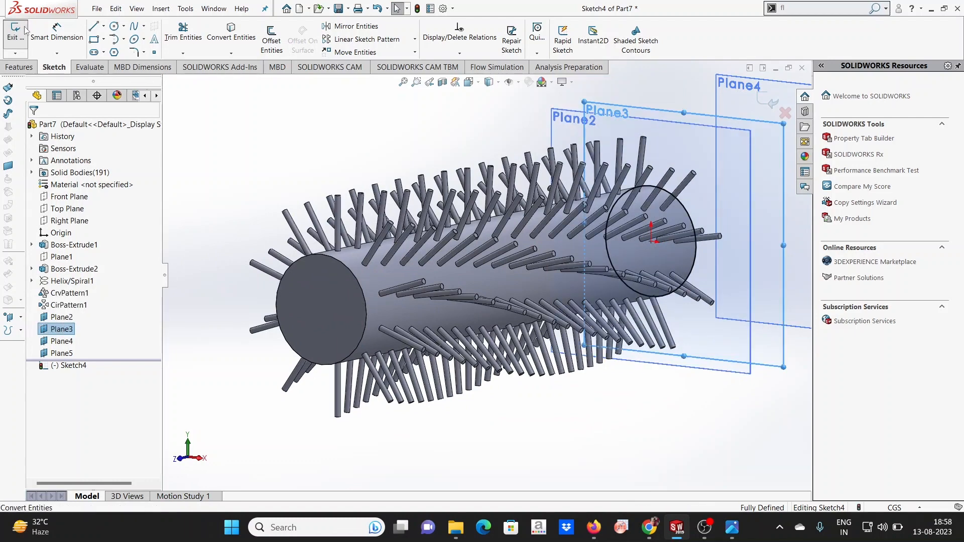
{"action": "left_click", "coordinate": [16, 32]}
Start a sketch on Plane3, convert the Plane2 sketch's circle into it, and exit the sketch.
{"action": "left_click", "coordinate": [64, 332]}
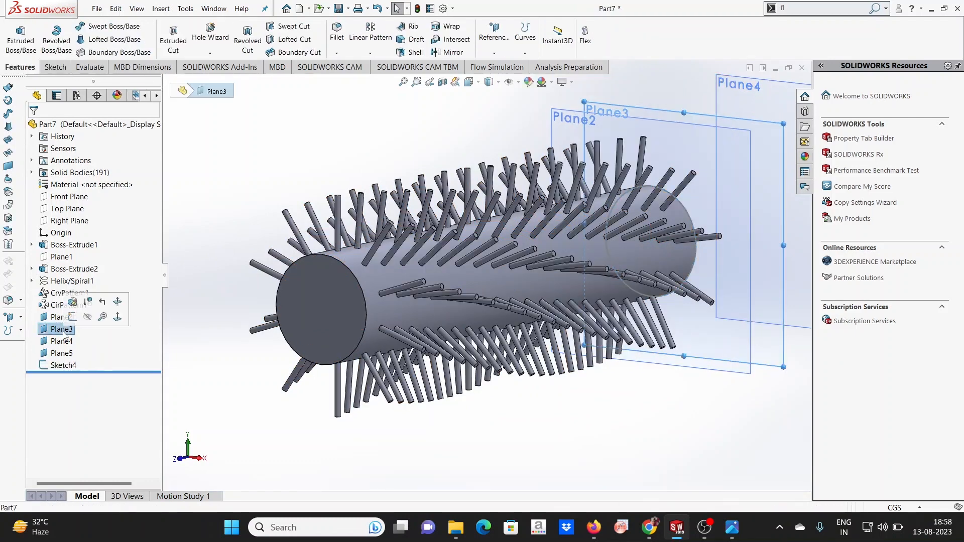
{"action": "left_click", "coordinate": [72, 302]}
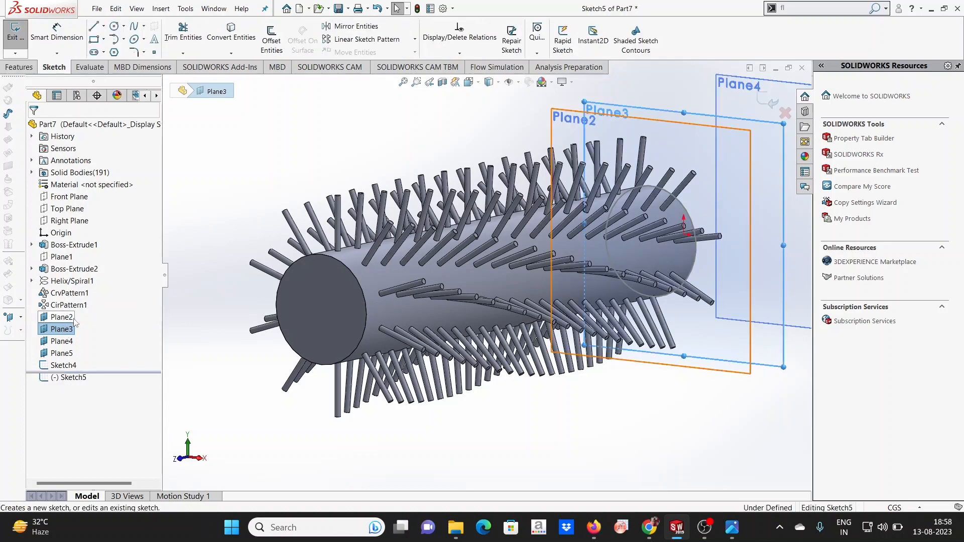
{"action": "left_click", "coordinate": [88, 363]}
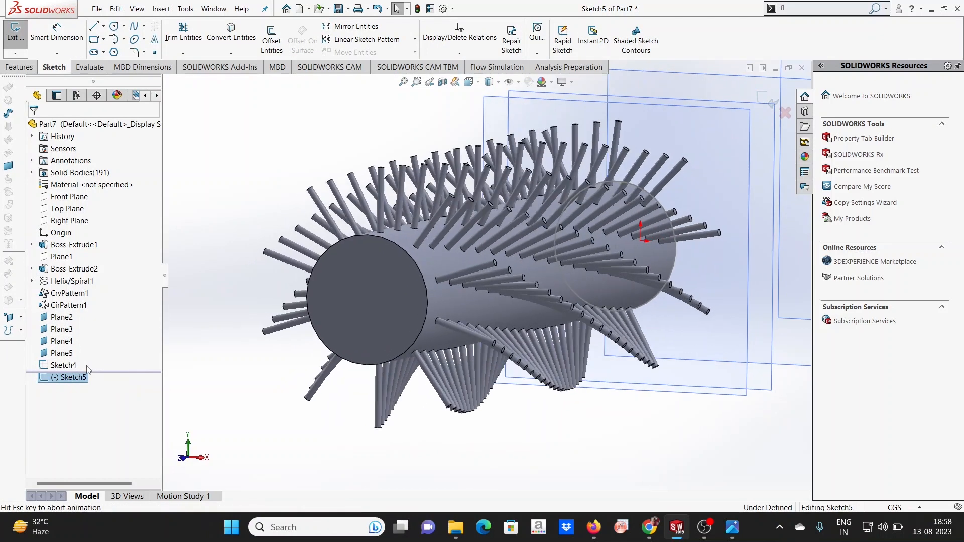
{"action": "left_click", "coordinate": [231, 33]}
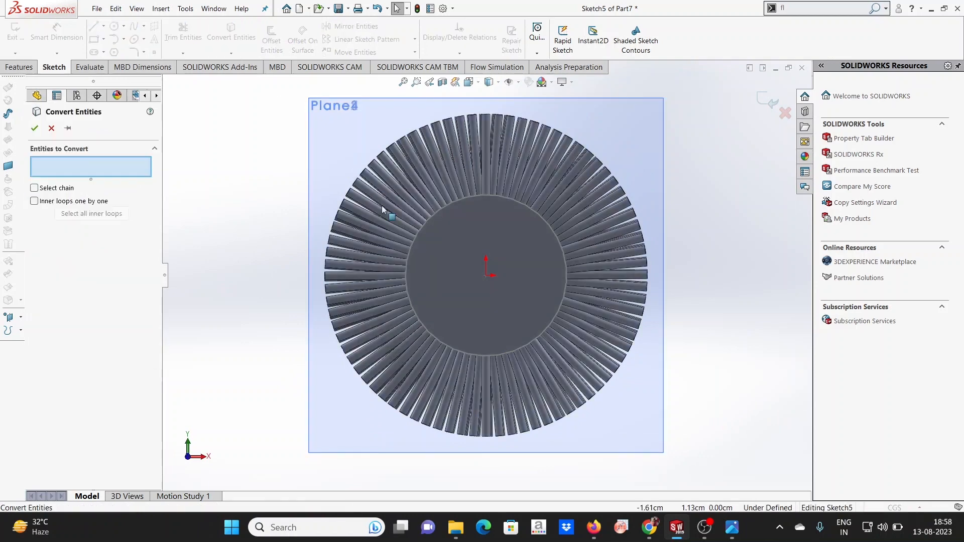
{"action": "left_click", "coordinate": [415, 240]}
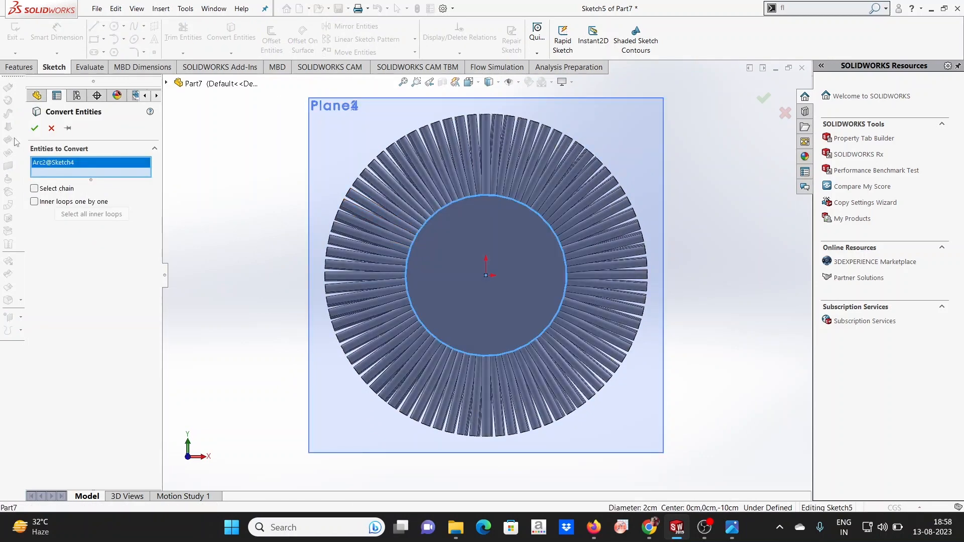
{"action": "left_click", "coordinate": [34, 128]}
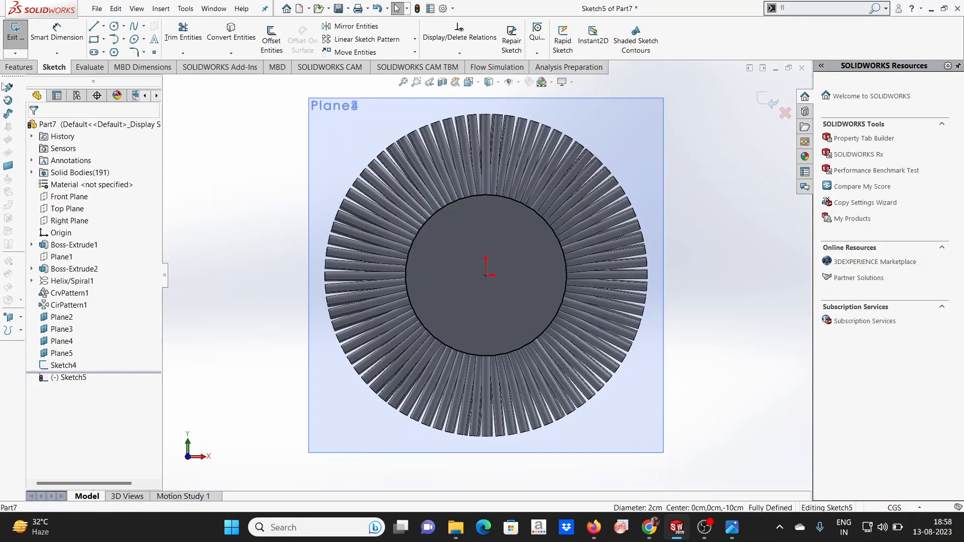
{"action": "left_click", "coordinate": [15, 31]}
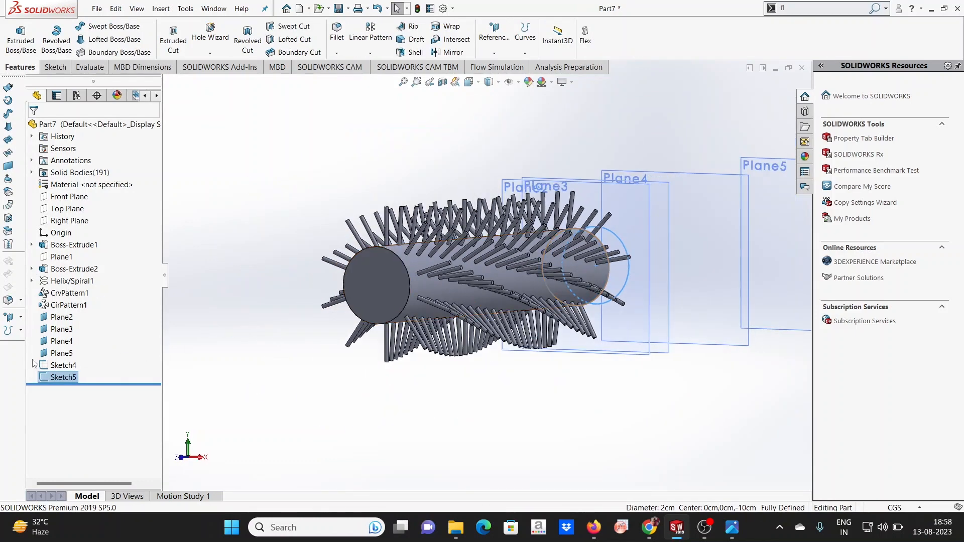
Start a new sketch on Plane4 and view it normal to the sketch plane.
{"action": "left_click", "coordinate": [61, 342]}
{"action": "left_click", "coordinate": [70, 333]}
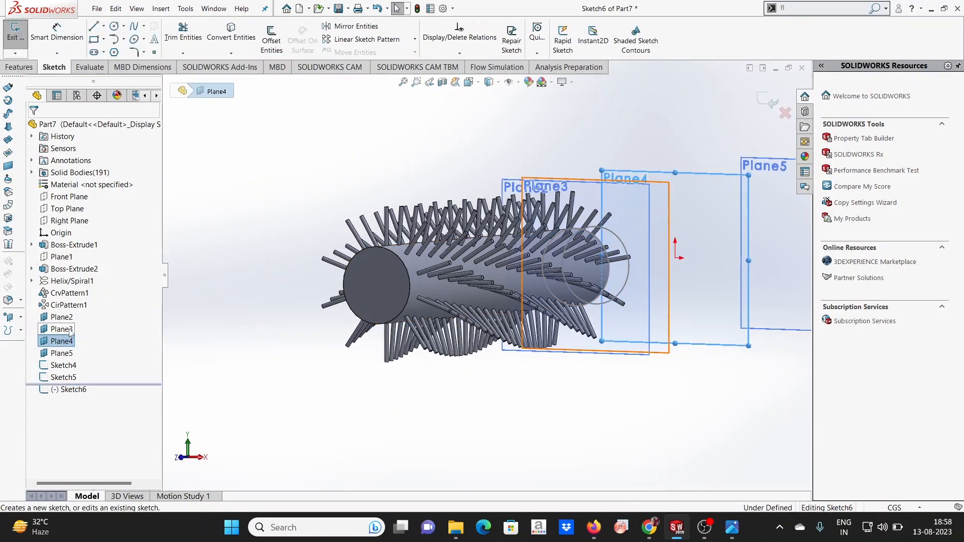
{"action": "left_click", "coordinate": [73, 390]}
{"action": "left_click", "coordinate": [85, 381]}
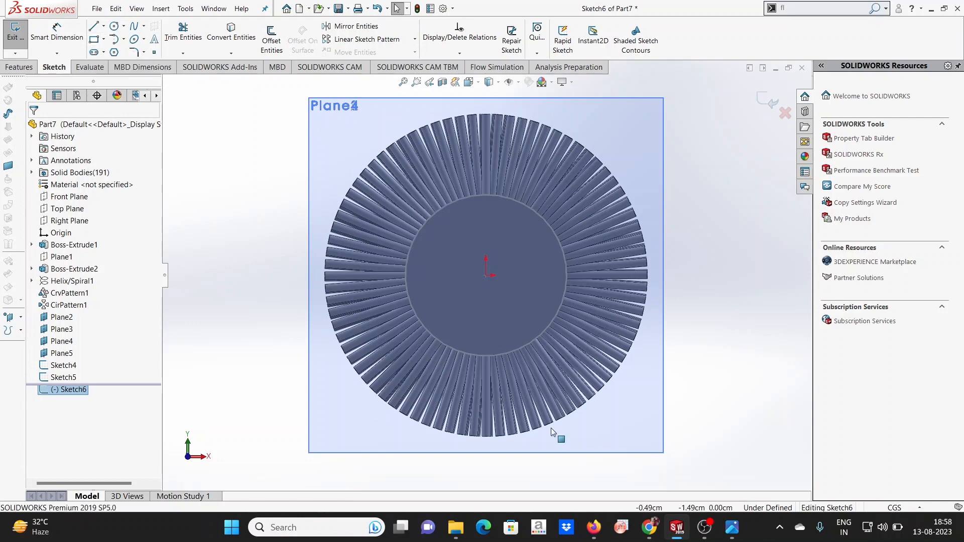
Switch to the photo viewer to examine the handle's shape in the top-view and side-view photos, and return to SOLIDWORKS.
{"action": "mouse_move", "coordinate": [732, 527]}
{"action": "left_click", "coordinate": [730, 493]}
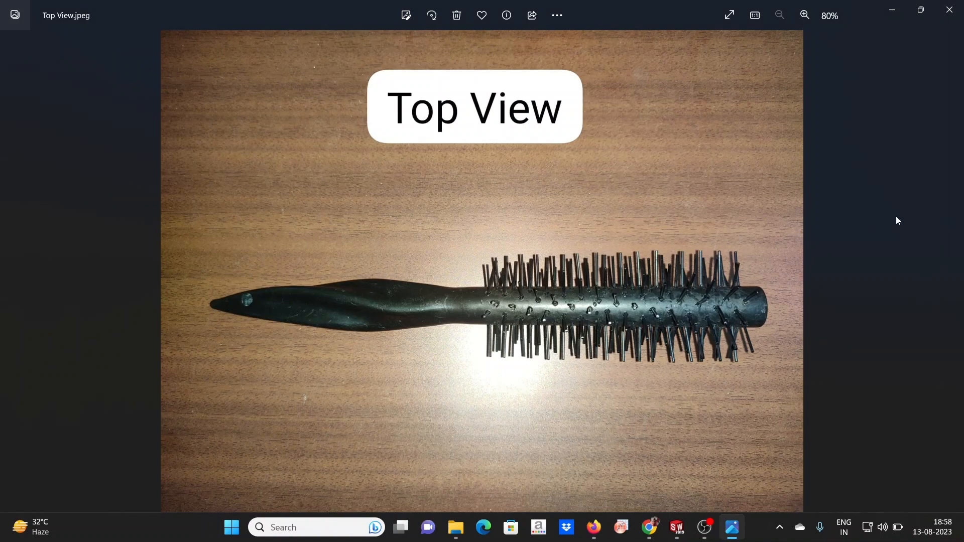
{"action": "left_click", "coordinate": [8, 276]}
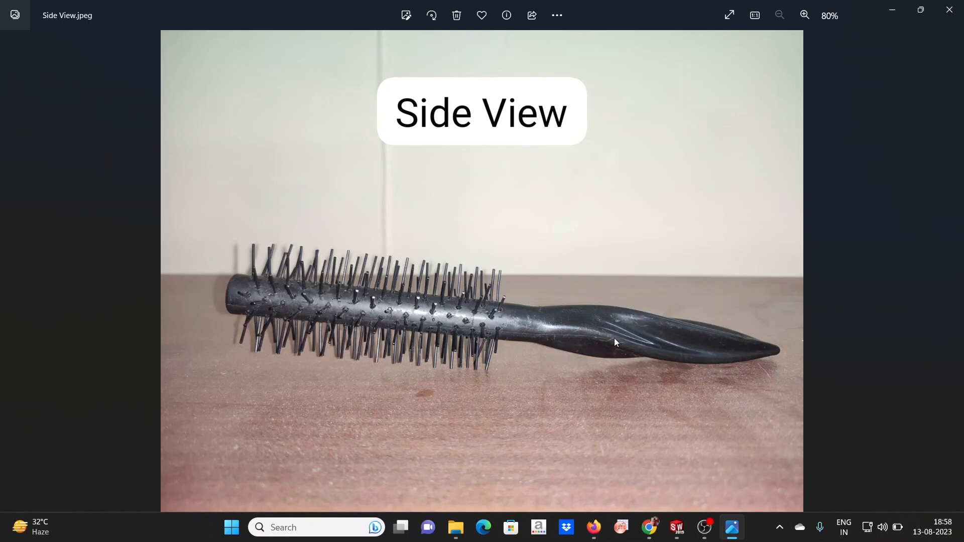
{"action": "mouse_move", "coordinate": [731, 536]}
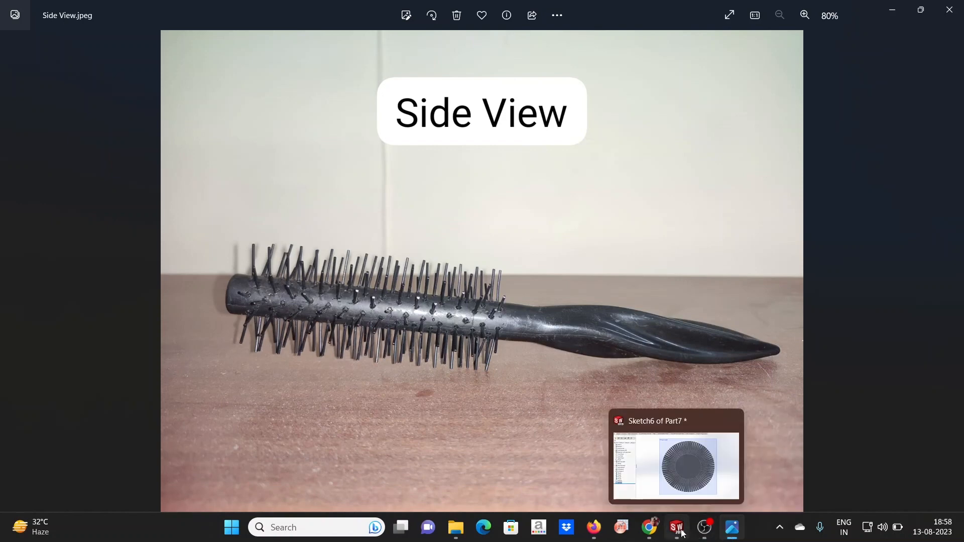
{"action": "left_click", "coordinate": [676, 492]}
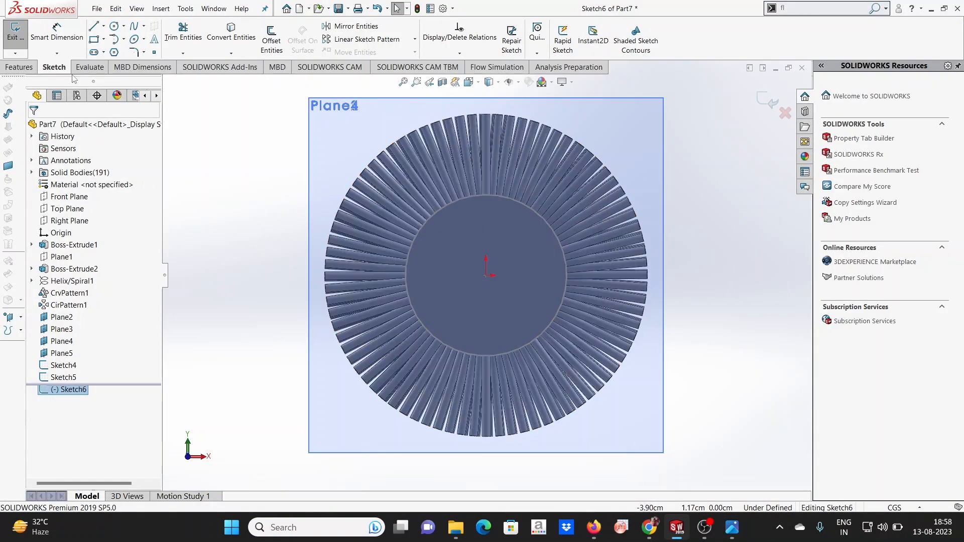
Sketch a corner rectangle about 0.53 cm high around the origin on Plane4.
{"action": "left_click", "coordinate": [103, 39]}
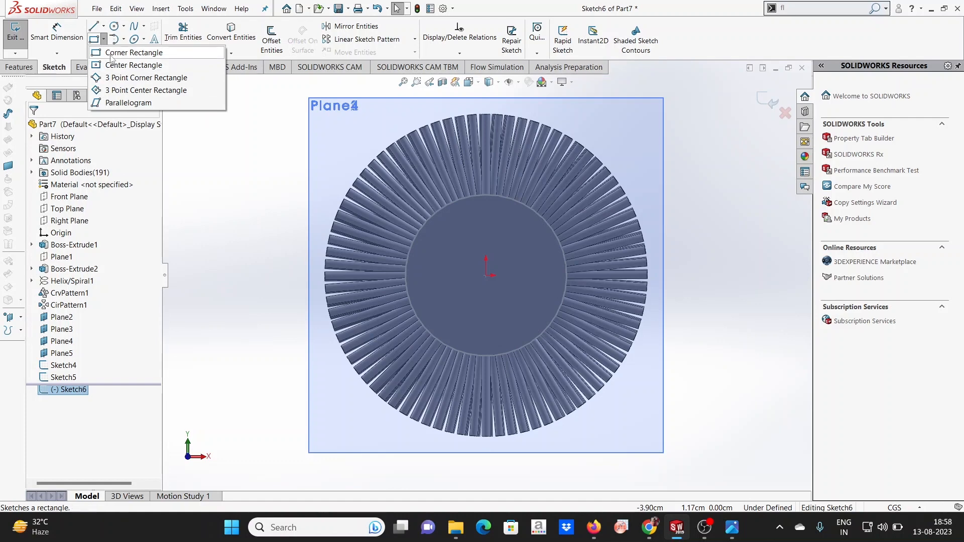
{"action": "left_click", "coordinate": [110, 53]}
{"action": "left_click", "coordinate": [442, 256]}
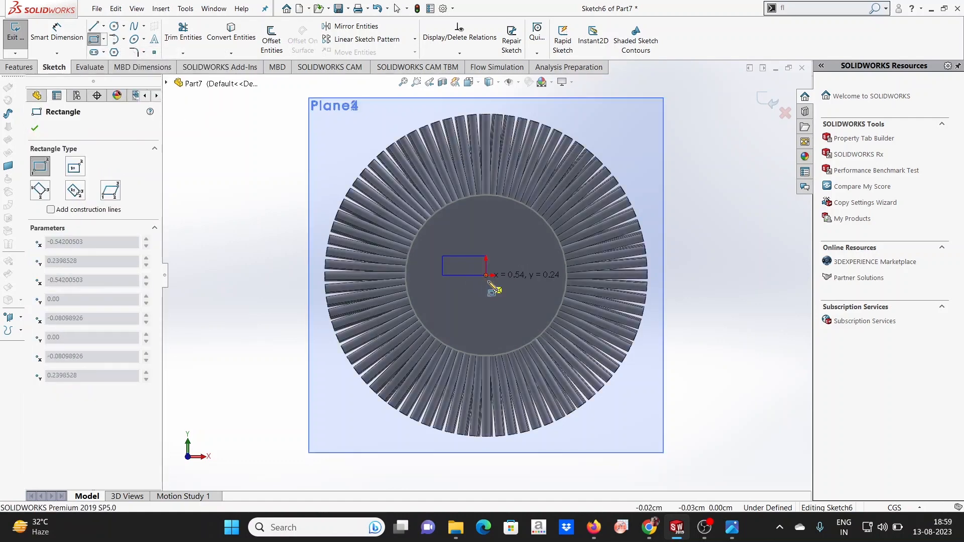
{"action": "left_click", "coordinate": [514, 300]}
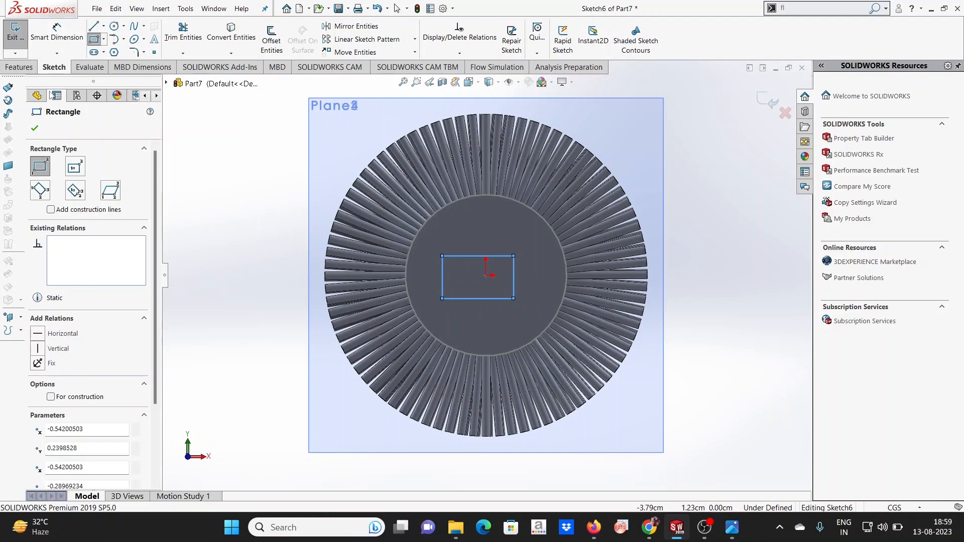
{"action": "key", "text": "Escape"}
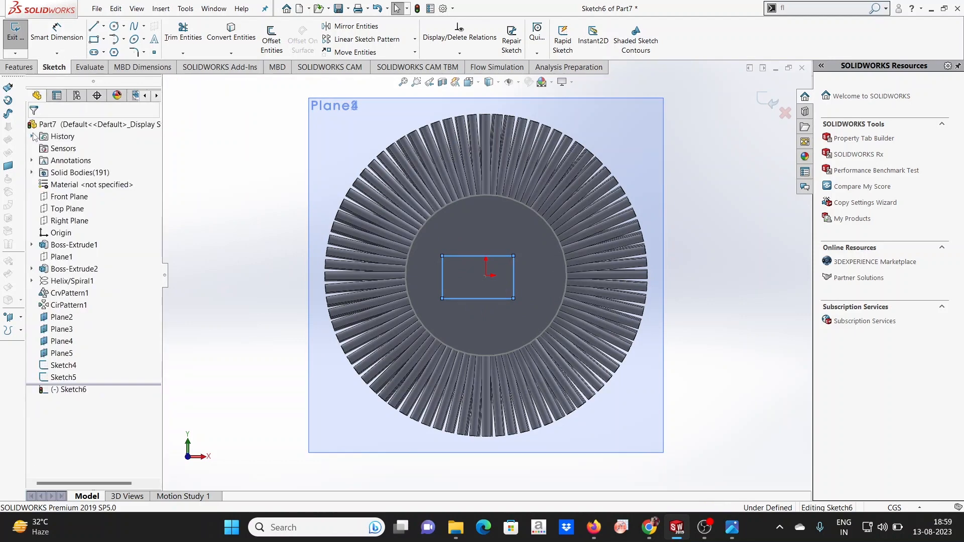
Centre the rectangle on the origin with a horizontal relation to its right side's midpoint and a vertical relation to its top side's midpoint.
{"action": "left_click", "coordinate": [513, 279]}
{"action": "left_click", "coordinate": [486, 278]}
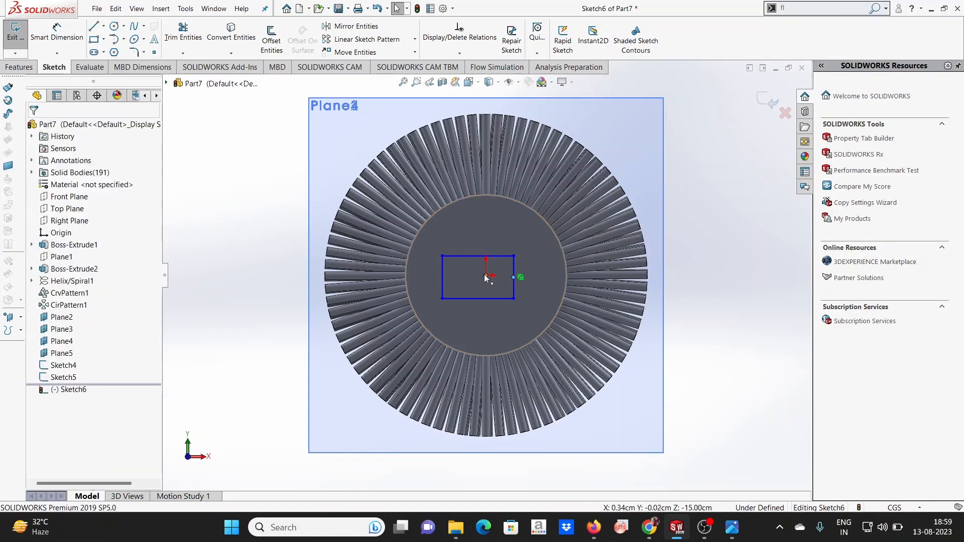
{"action": "left_click", "coordinate": [487, 278], "text": "ctrl"}
{"action": "left_click", "coordinate": [38, 307]}
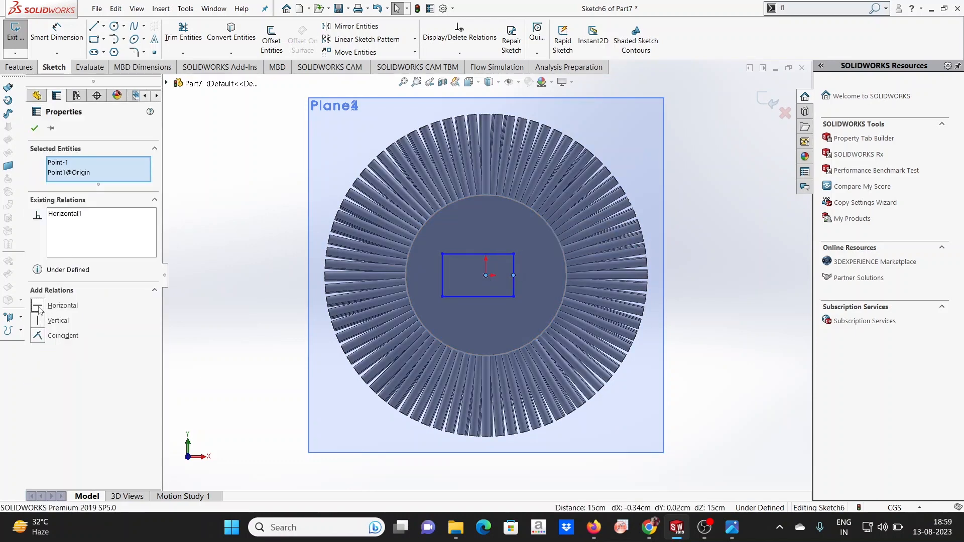
{"action": "left_click", "coordinate": [35, 128]}
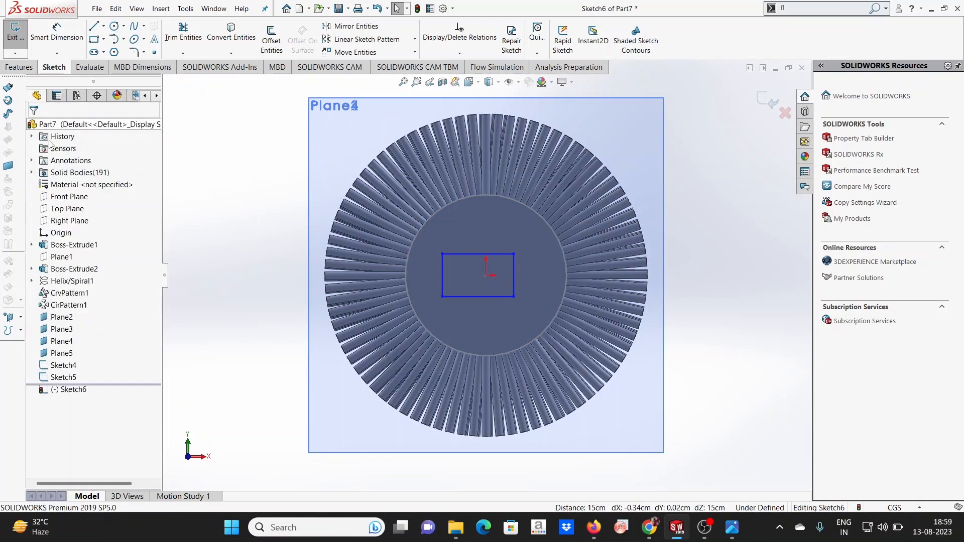
{"action": "left_click", "coordinate": [480, 255]}
{"action": "left_click", "coordinate": [484, 278], "text": "ctrl"}
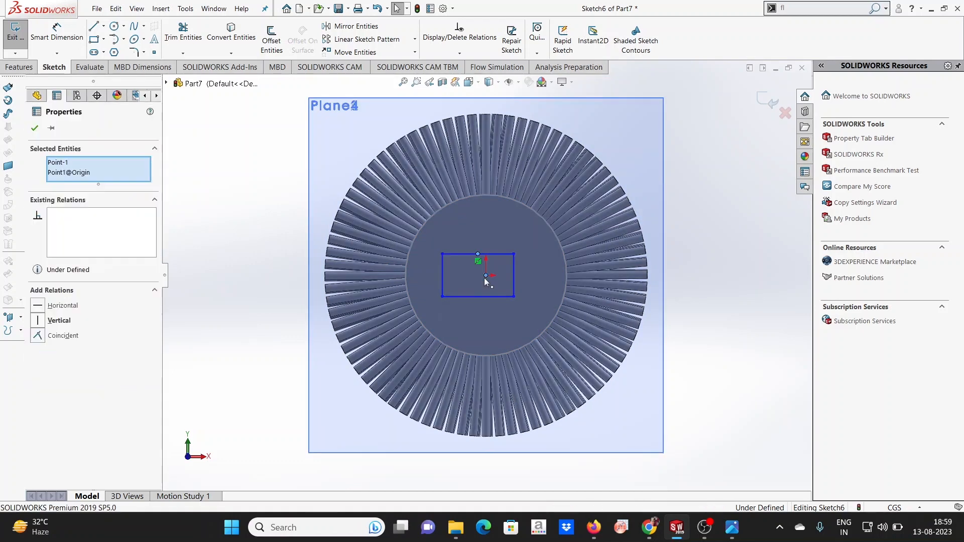
{"action": "left_click", "coordinate": [38, 320]}
{"action": "left_click", "coordinate": [35, 128]}
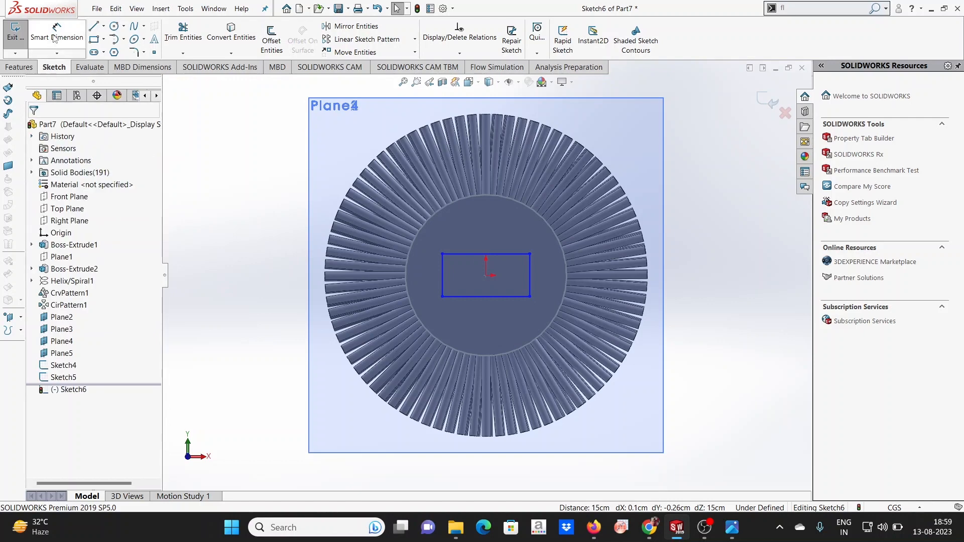
Dimension the rectangle's height as 2.5 cm and change that dimension to 2 cm.
{"action": "left_click", "coordinate": [57, 33]}
{"action": "left_click", "coordinate": [531, 274]}
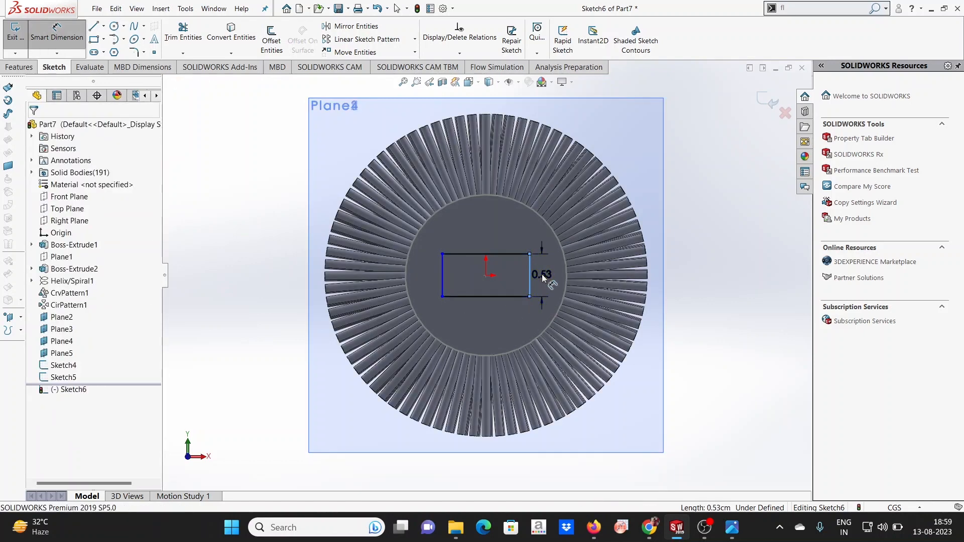
{"action": "left_click", "coordinate": [541, 274]}
{"action": "type", "text": "2.5"}
{"action": "key", "text": "Return"}
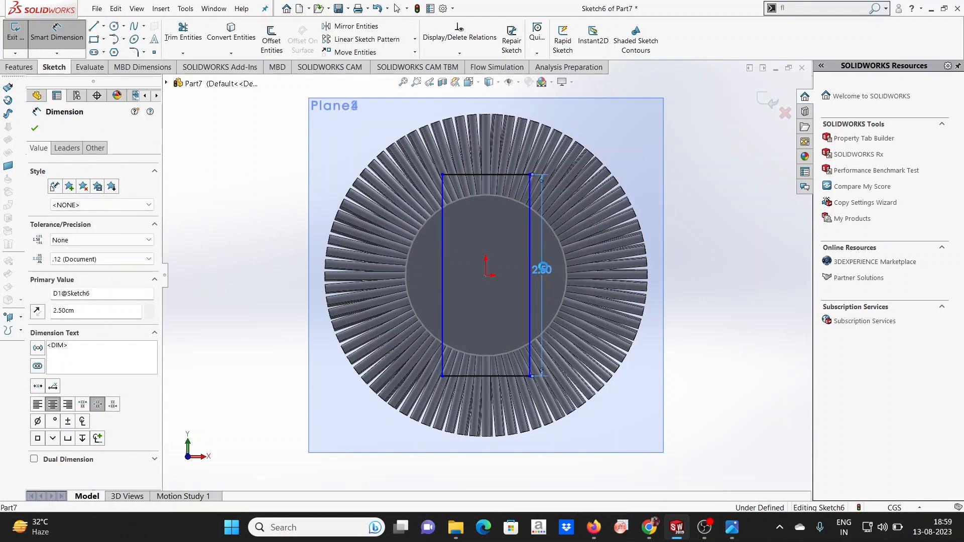
{"action": "double_click", "coordinate": [544, 272]}
{"action": "type", "text": "2"}
{"action": "key", "text": "Return"}
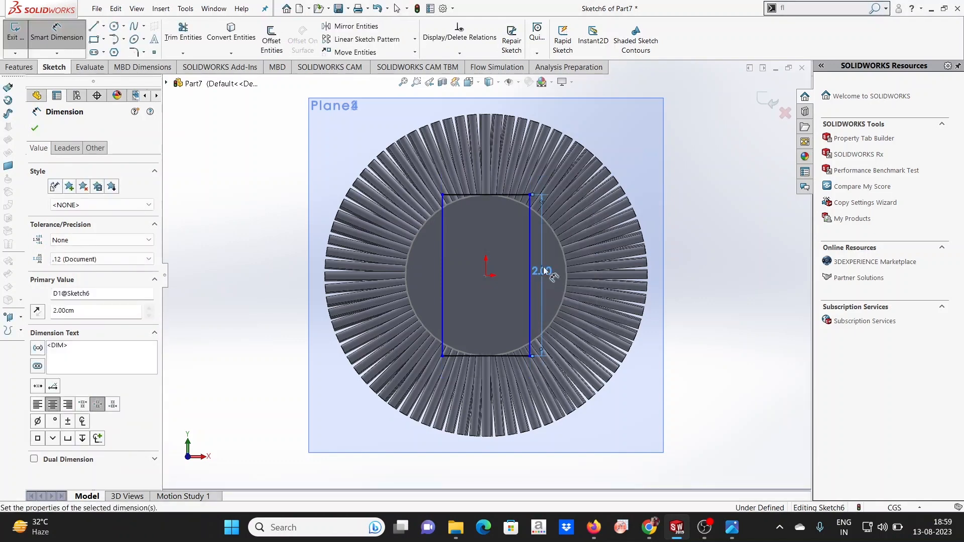
Dimension the rectangle's width as 2 cm and exit the sketch.
{"action": "left_click", "coordinate": [510, 197]}
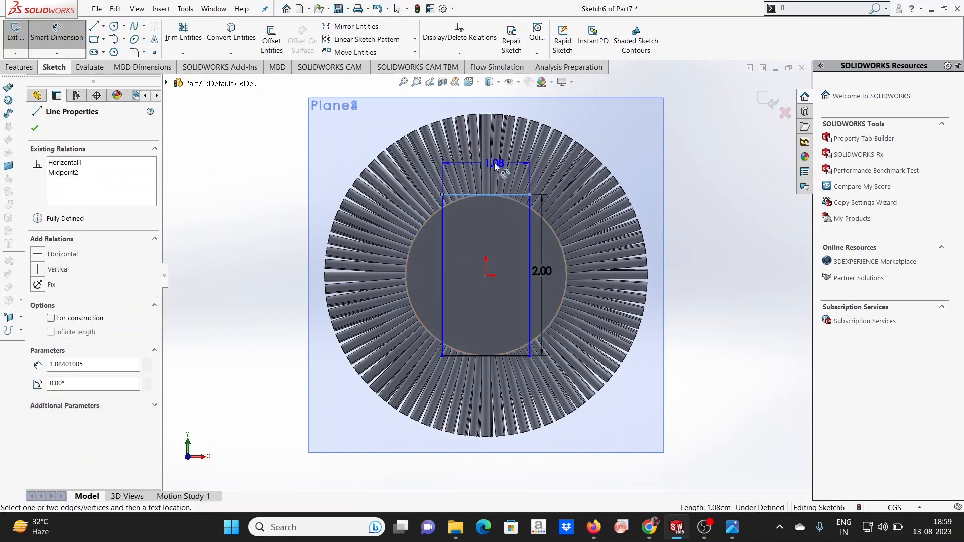
{"action": "left_click", "coordinate": [495, 163]}
{"action": "type", "text": "2"}
{"action": "key", "text": "Return"}
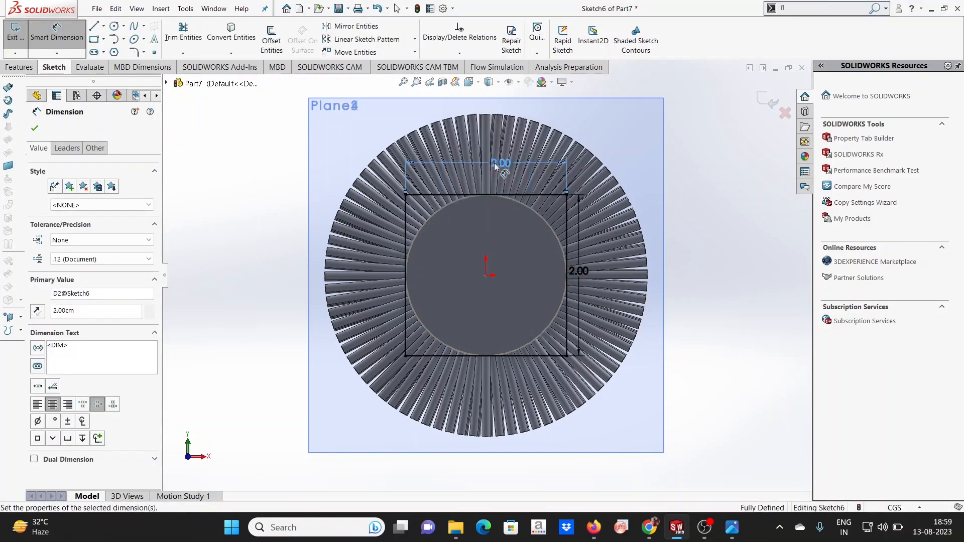
{"action": "left_click", "coordinate": [36, 129]}
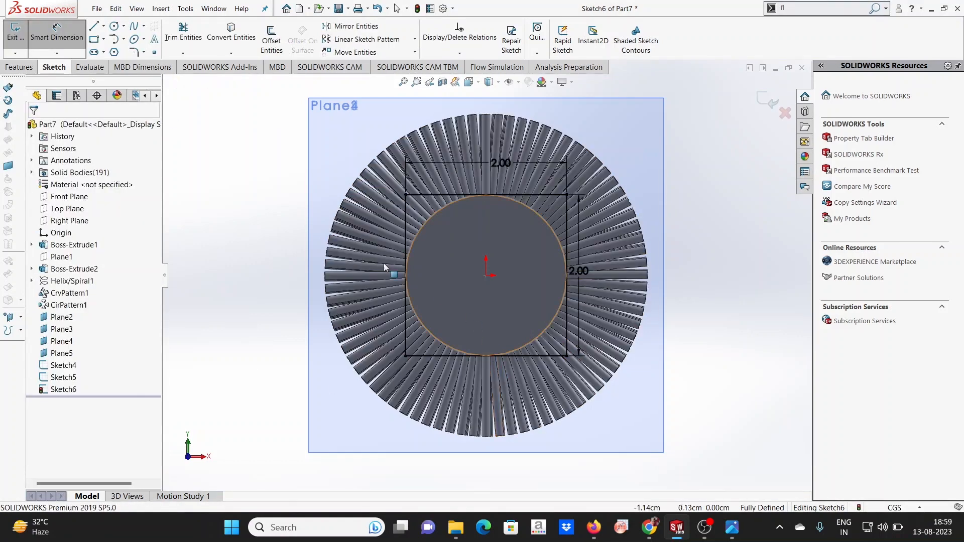
{"action": "key", "text": "Escape"}
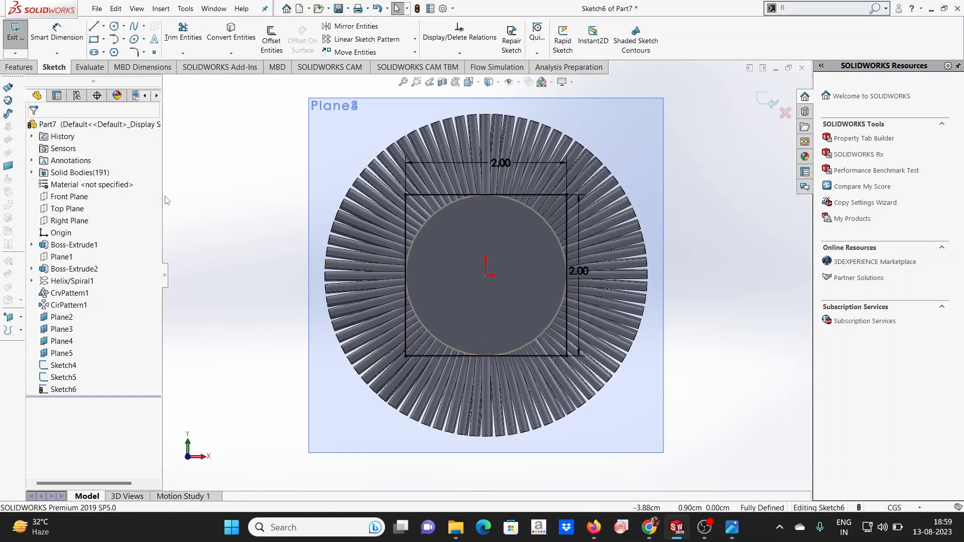
{"action": "left_click", "coordinate": [16, 33]}
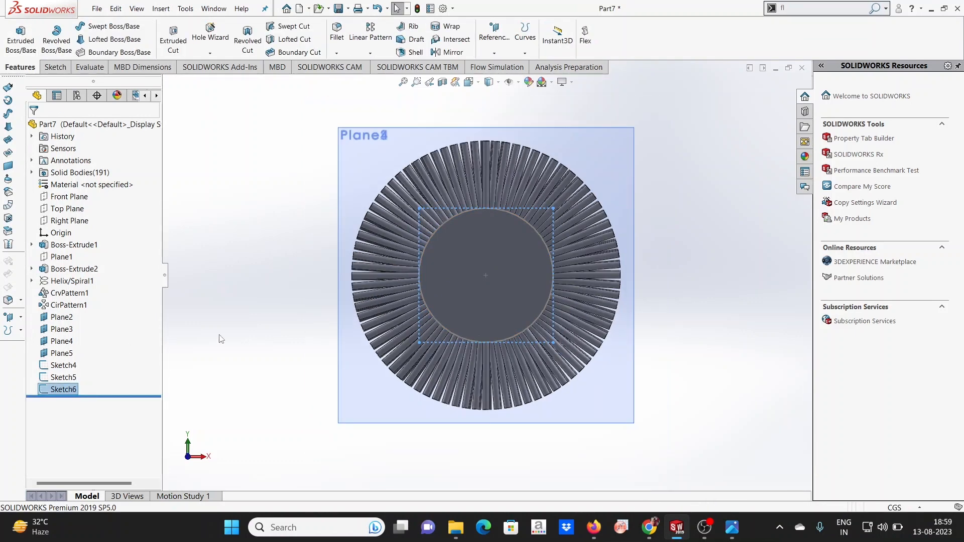
Start a new sketch on Plane5, viewed normal to the sketch.
{"action": "middle_click_drag", "start_coordinate": [215, 336], "coordinate": [300, 302]}
{"action": "left_click", "coordinate": [71, 354]}
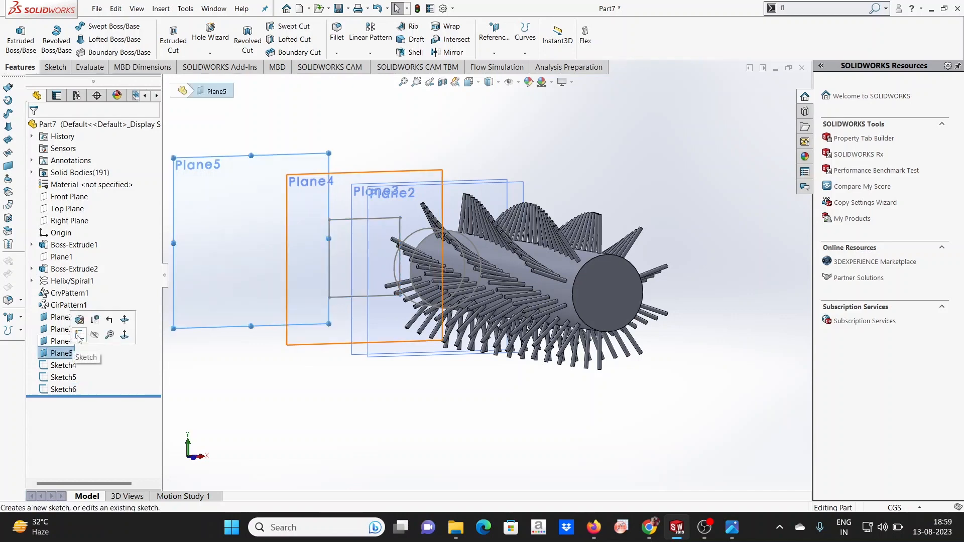
{"action": "left_click", "coordinate": [75, 318]}
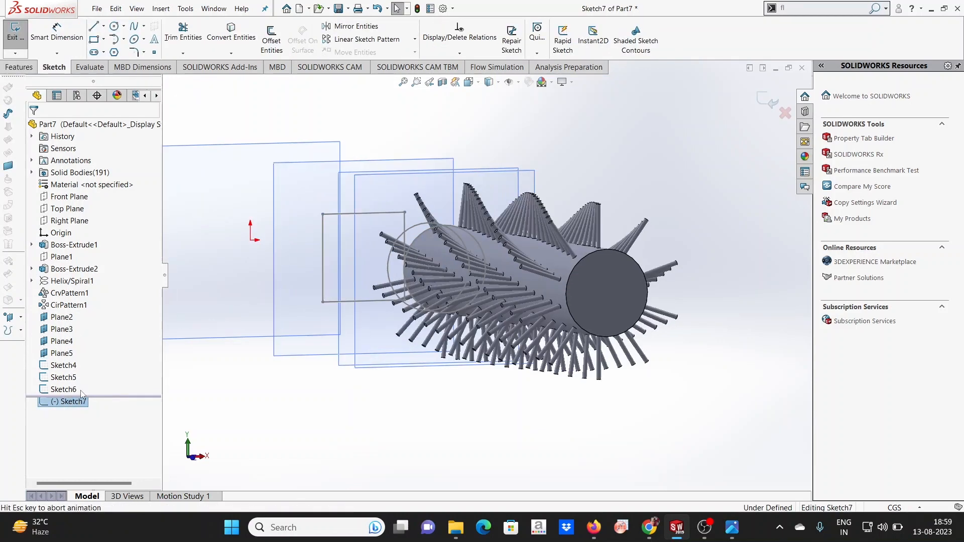
Sketch a circle centred on the origin, dimension its diameter as 0.5 cm, and exit the sketch.
{"action": "left_click", "coordinate": [114, 26]}
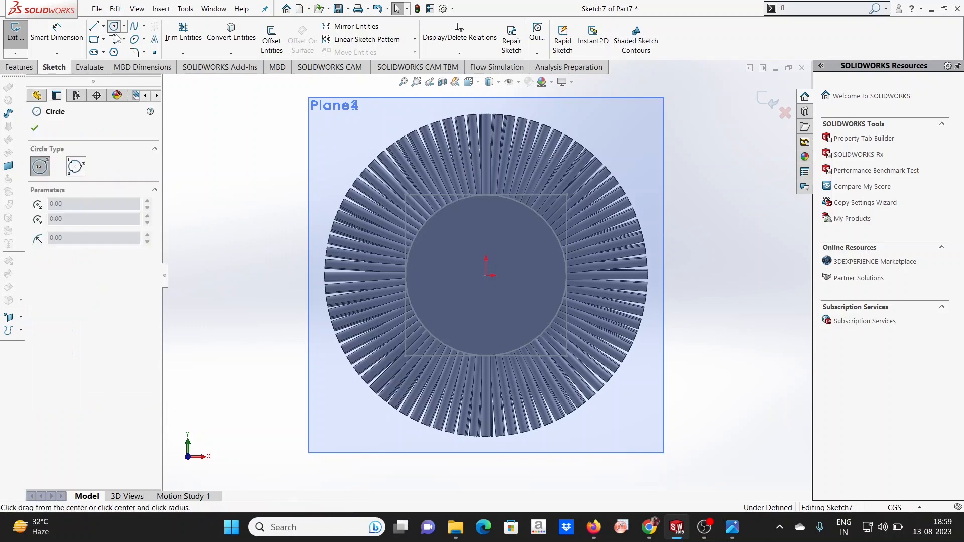
{"action": "left_click", "coordinate": [486, 276]}
{"action": "left_click", "coordinate": [497, 277]}
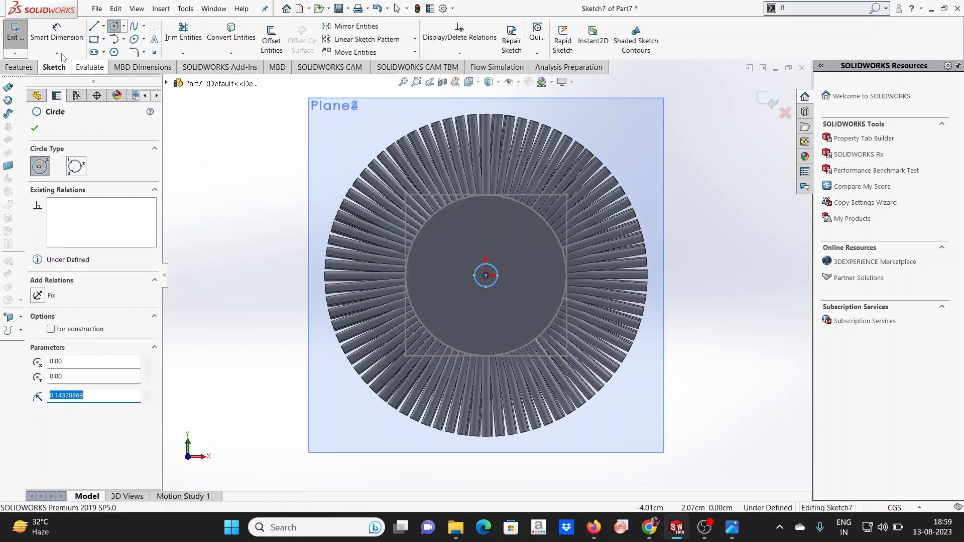
{"action": "left_click", "coordinate": [57, 35]}
{"action": "left_click", "coordinate": [494, 283]}
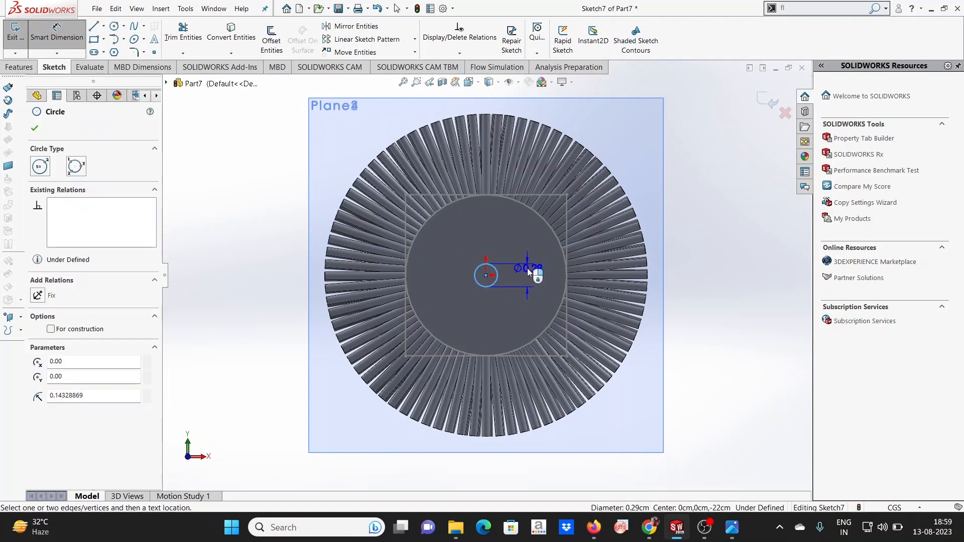
{"action": "left_click", "coordinate": [527, 272]}
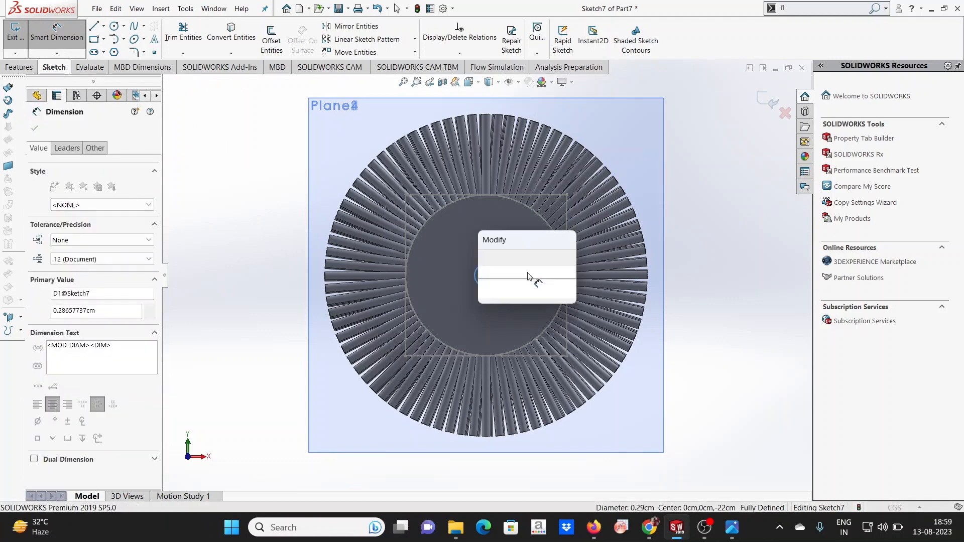
{"action": "type", "text": "0.5"}
{"action": "key", "text": "Return"}
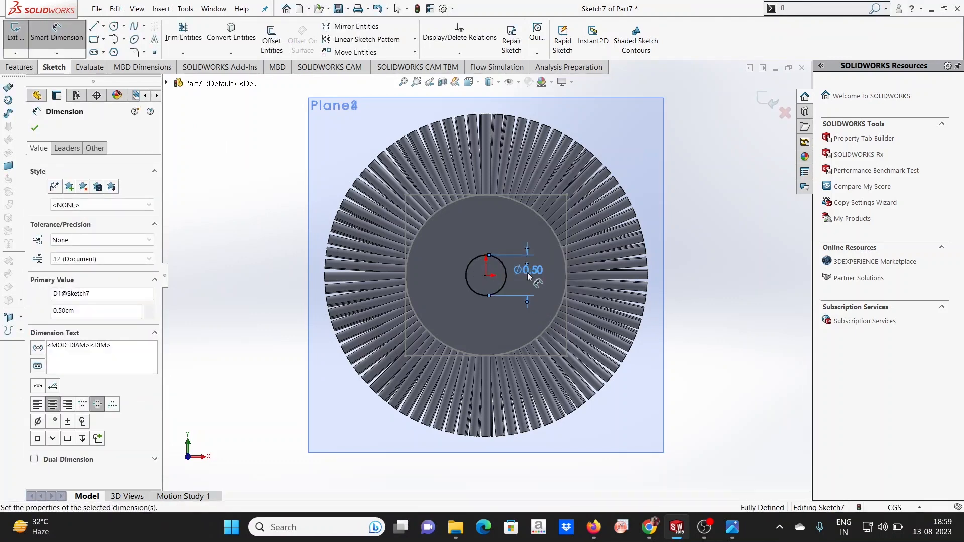
{"action": "left_click", "coordinate": [34, 128]}
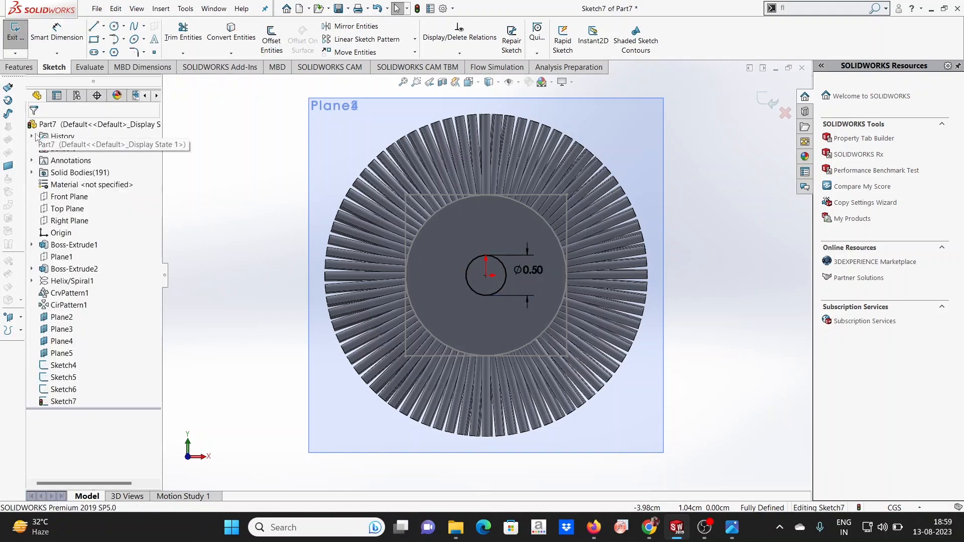
{"action": "left_click", "coordinate": [15, 31]}
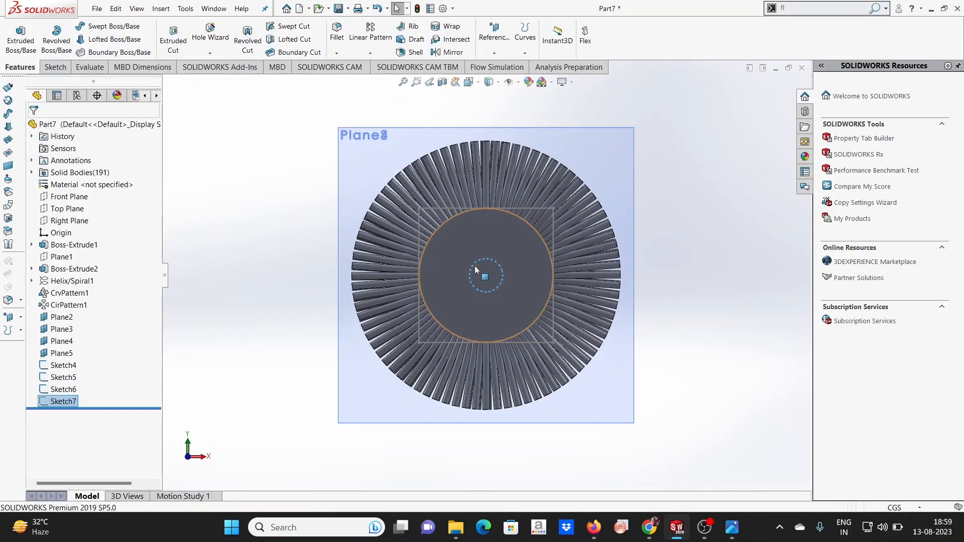
Create a surface loft through the handle profiles Sketch4, Sketch5, Sketch6 and Sketch7, in order from the bristled cylinder to the tip.
{"action": "middle_click_drag", "start_coordinate": [475, 266], "coordinate": [526, 281]}
{"action": "scroll", "coordinate": [422, 250], "scroll_direction": "up", "scroll_amount": 5}
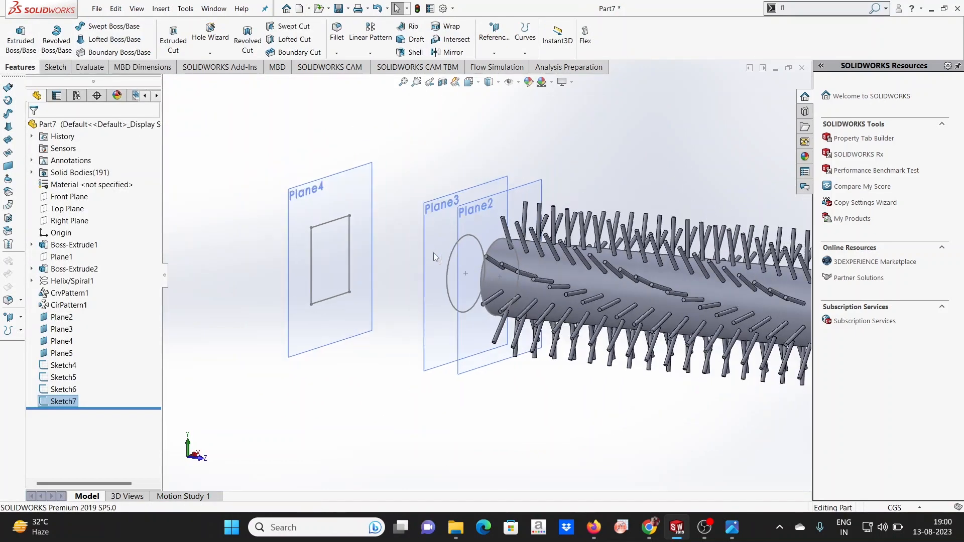
{"action": "left_click", "coordinate": [317, 232]}
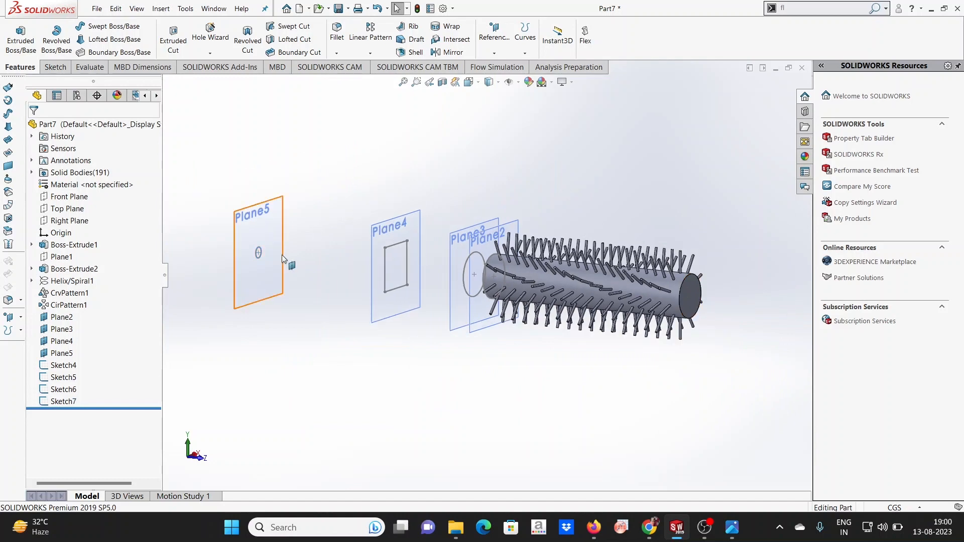
{"action": "left_click", "coordinate": [8, 127]}
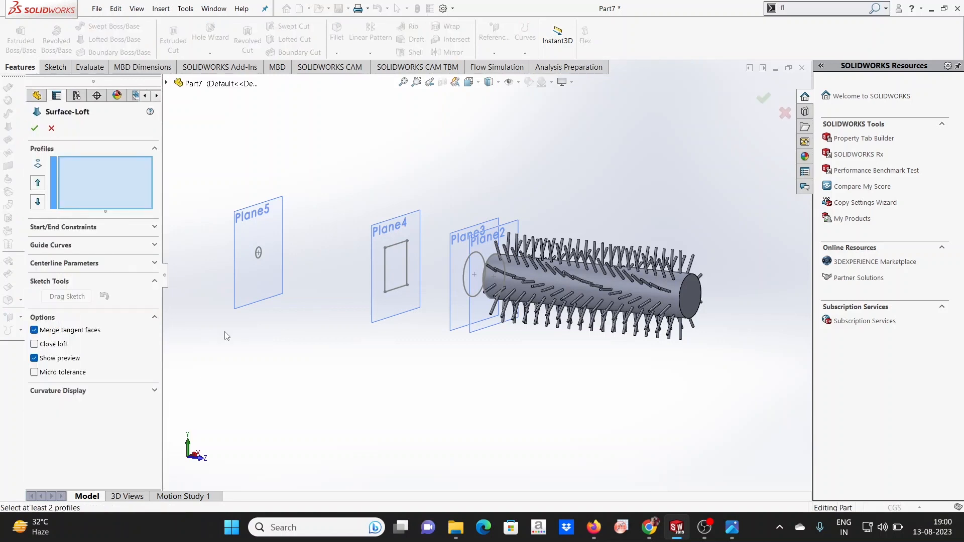
{"action": "scroll", "coordinate": [485, 259], "scroll_direction": "down", "scroll_amount": 2}
{"action": "left_click", "coordinate": [492, 271]}
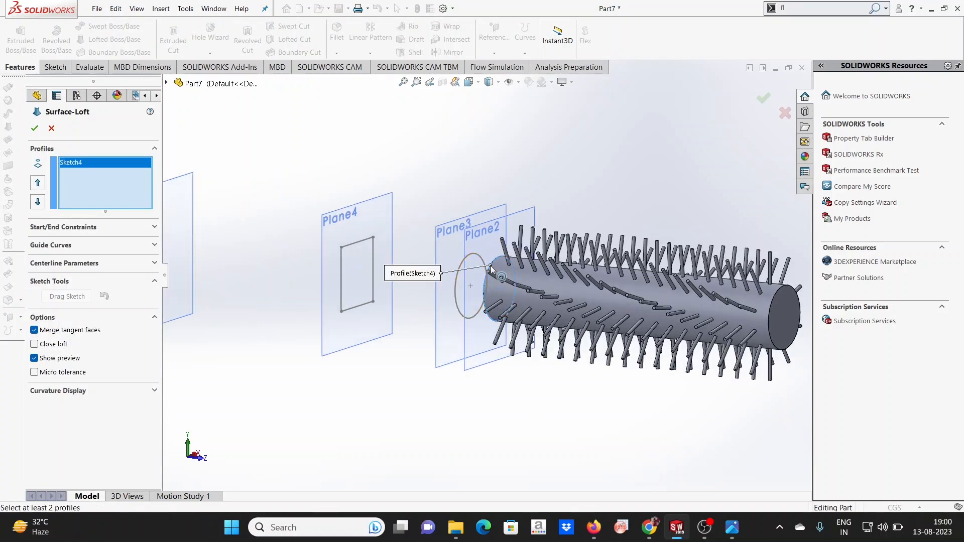
{"action": "left_click", "coordinate": [462, 267]}
{"action": "left_click", "coordinate": [358, 246]}
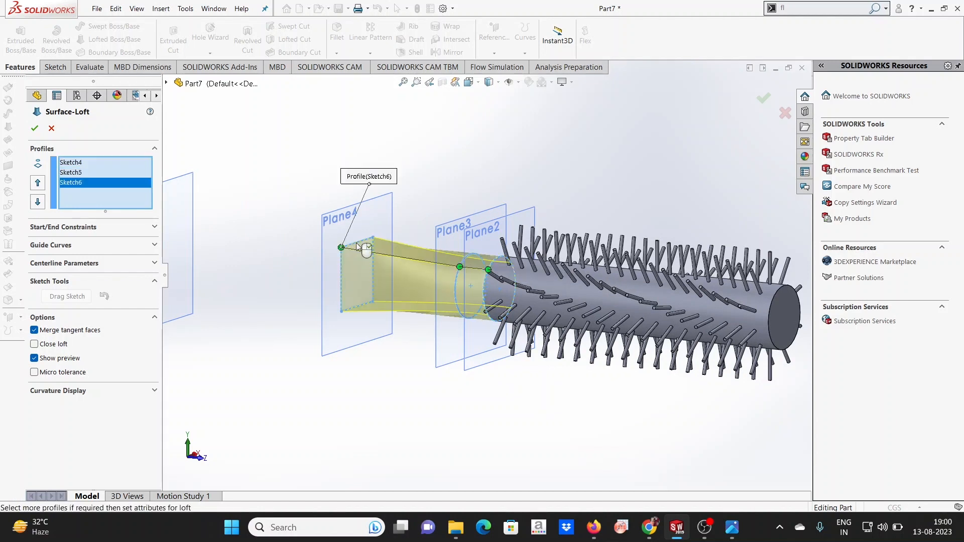
{"action": "scroll", "coordinate": [272, 260], "scroll_direction": "up", "scroll_amount": 2}
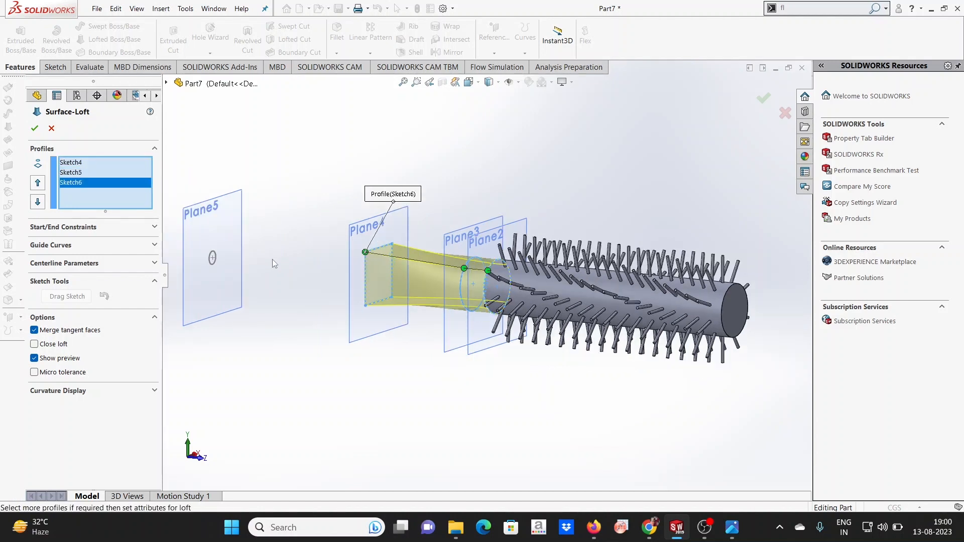
{"action": "left_click", "coordinate": [213, 257]}
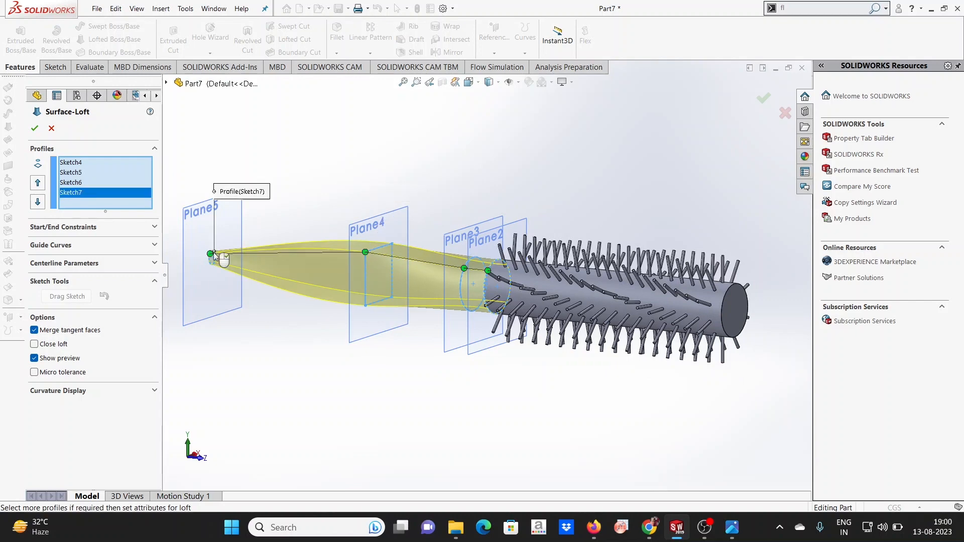
{"action": "left_click", "coordinate": [35, 128]}
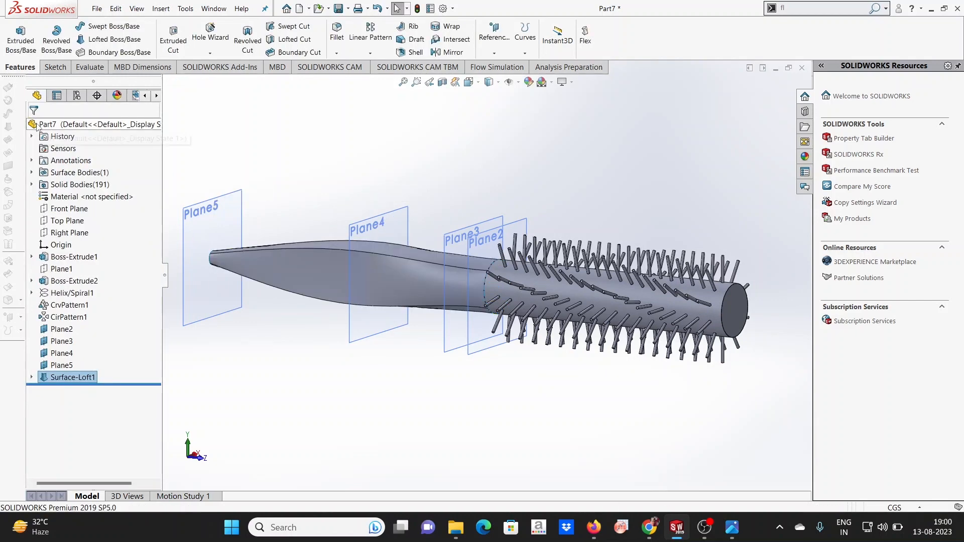
Hide the four reference planes Plane2 to Plane5.
{"action": "middle_click_drag", "start_coordinate": [514, 408], "coordinate": [375, 382]}
{"action": "right_click_drag", "start_coordinate": [374, 382], "coordinate": [403, 366]}
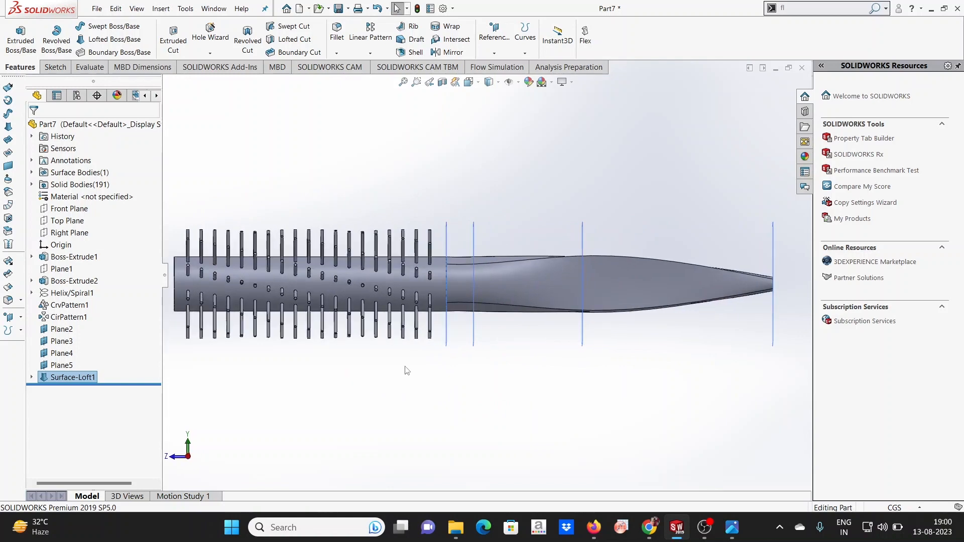
{"action": "scroll", "coordinate": [452, 356], "scroll_direction": "up", "scroll_amount": 2}
{"action": "scroll", "coordinate": [690, 194], "scroll_direction": "down", "scroll_amount": 3}
{"action": "middle_click_drag", "start_coordinate": [567, 258], "coordinate": [524, 366]}
{"action": "scroll", "coordinate": [507, 317], "scroll_direction": "down", "scroll_amount": 2}
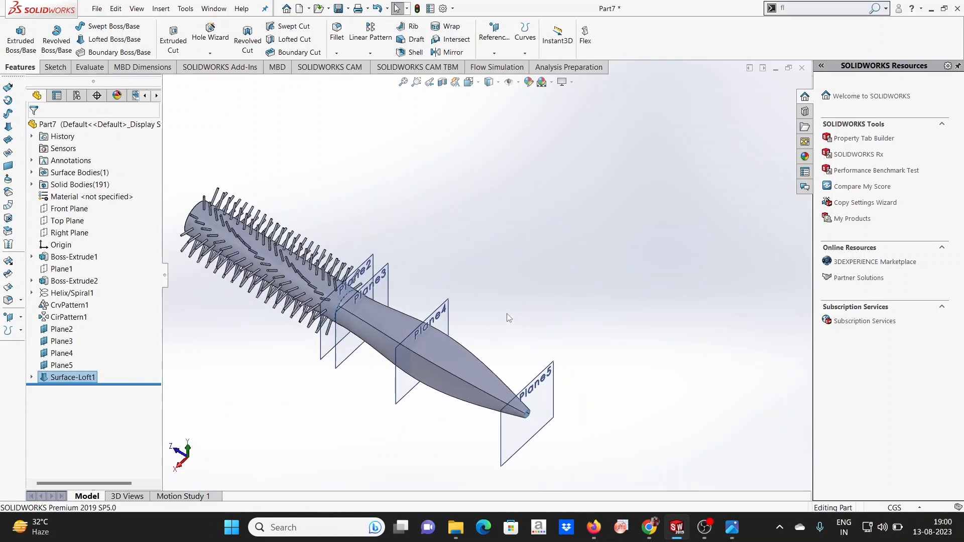
{"action": "scroll", "coordinate": [508, 337], "scroll_direction": "down", "scroll_amount": 1}
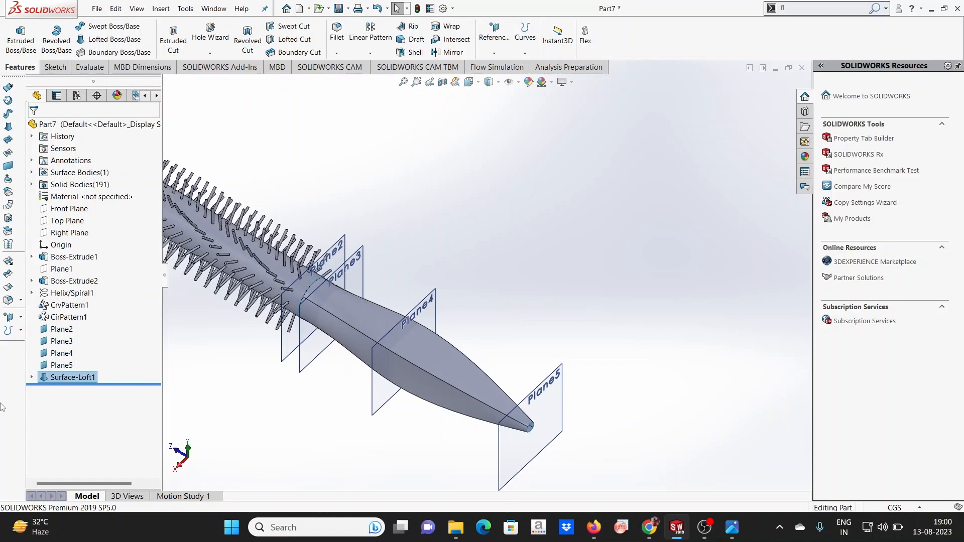
{"action": "left_click", "coordinate": [61, 329]}
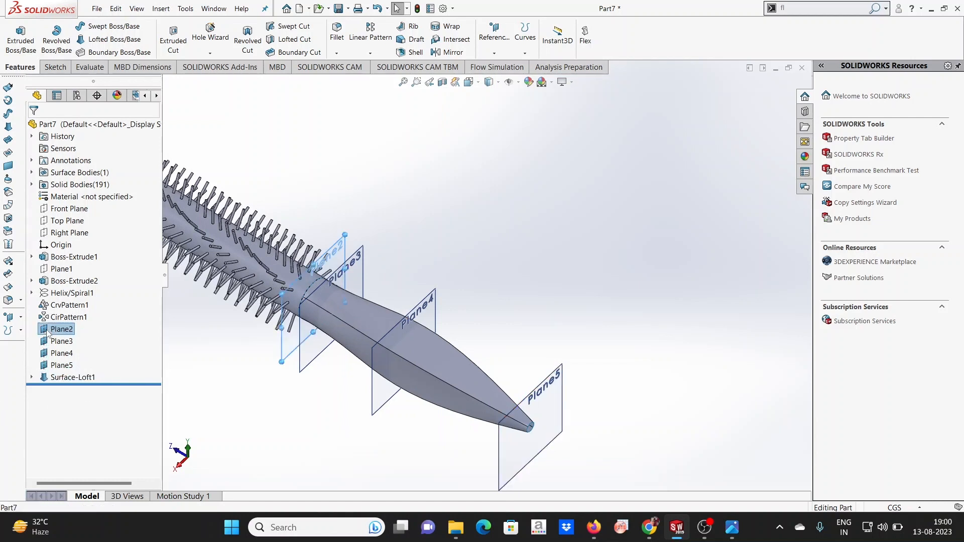
{"action": "left_click", "coordinate": [61, 365], "text": "shift"}
{"action": "right_click", "coordinate": [51, 330]}
{"action": "left_click", "coordinate": [59, 314]}
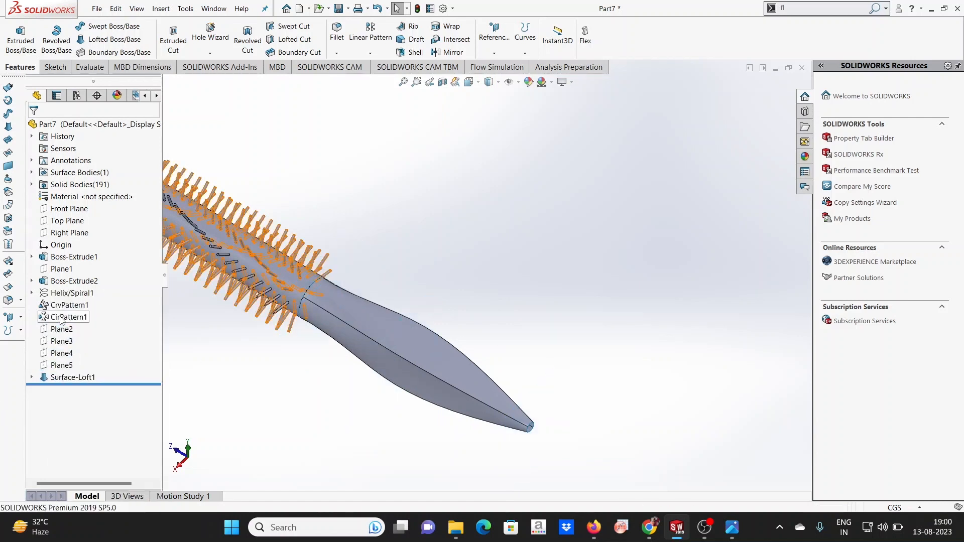
Switch to Photos to examine the handle's shape in the side and top view pictures, and return to SOLIDWORKS.
{"action": "key", "text": "ctrl+4"}
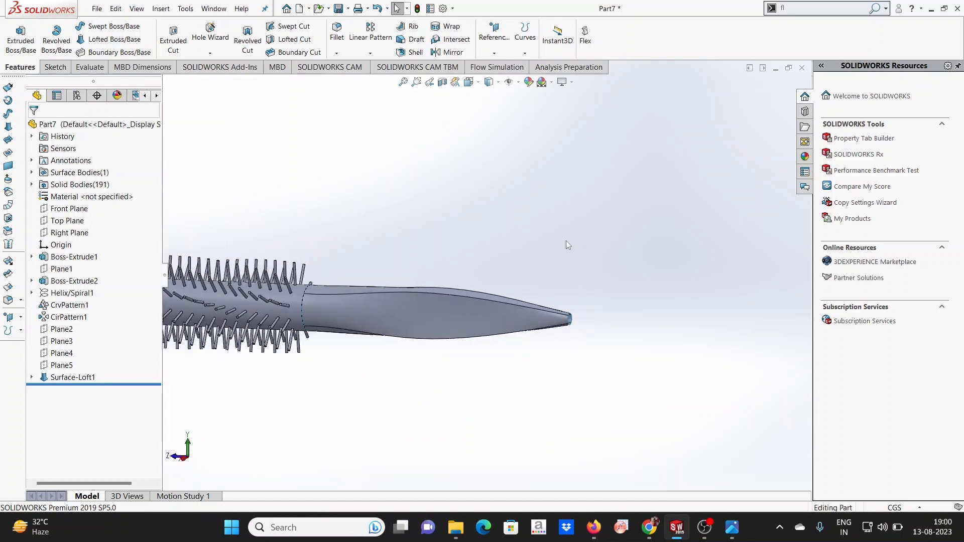
{"action": "scroll", "coordinate": [381, 224], "scroll_direction": "down", "scroll_amount": 2}
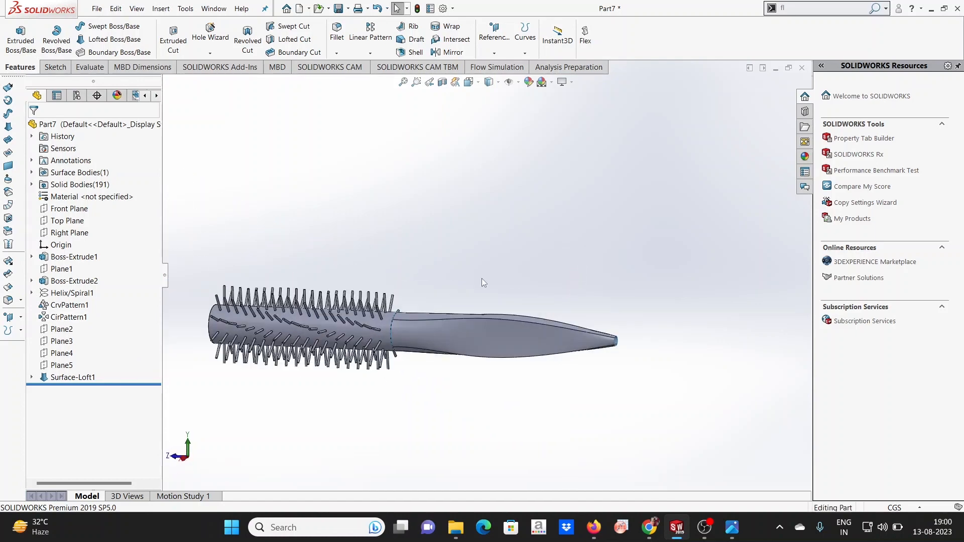
{"action": "mouse_move", "coordinate": [732, 528]}
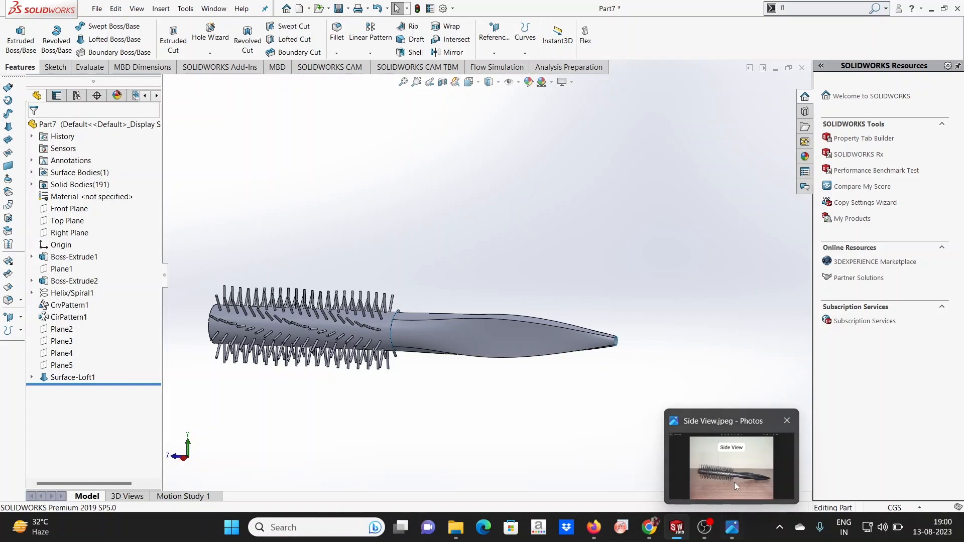
{"action": "left_click", "coordinate": [734, 483]}
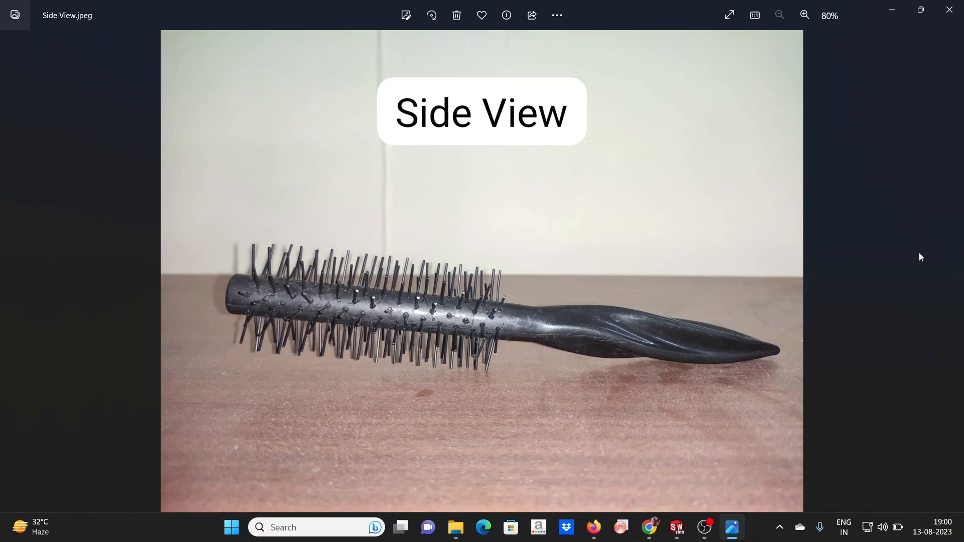
{"action": "left_click", "coordinate": [956, 274]}
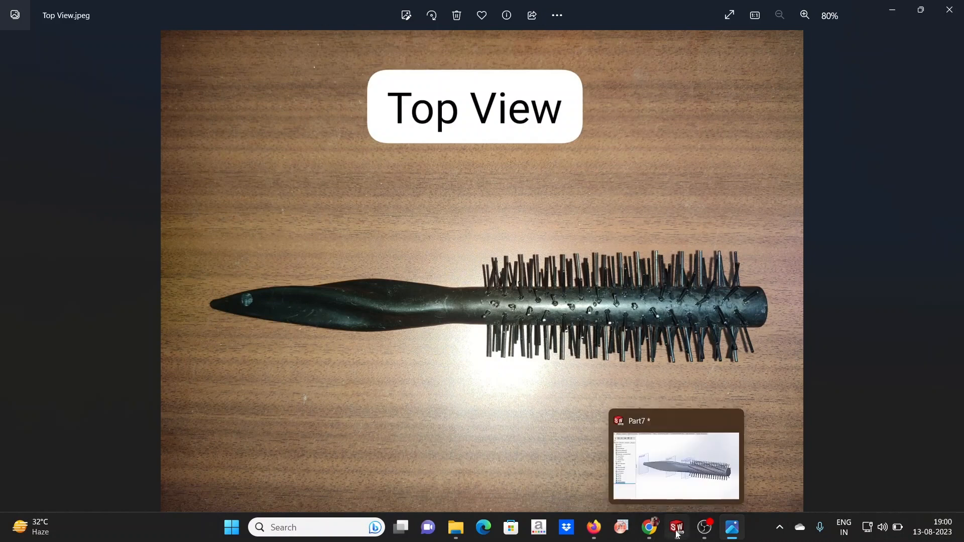
{"action": "left_click", "coordinate": [676, 486]}
Start a Freeform on the handle loft's side face and add a crosswise control curve of control polygon type near its widest part.
{"action": "scroll", "coordinate": [490, 295], "scroll_direction": "up", "scroll_amount": 2}
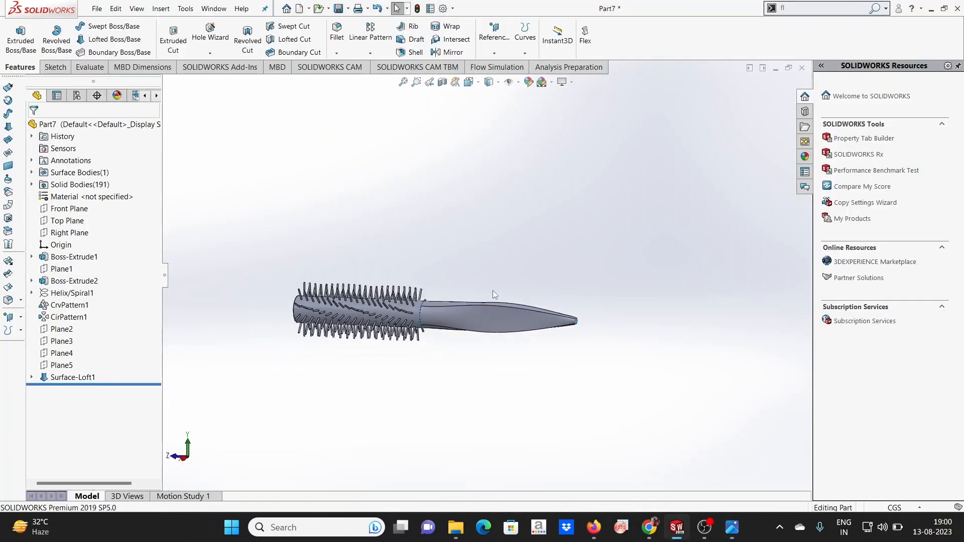
{"action": "scroll", "coordinate": [492, 290], "scroll_direction": "down", "scroll_amount": 2}
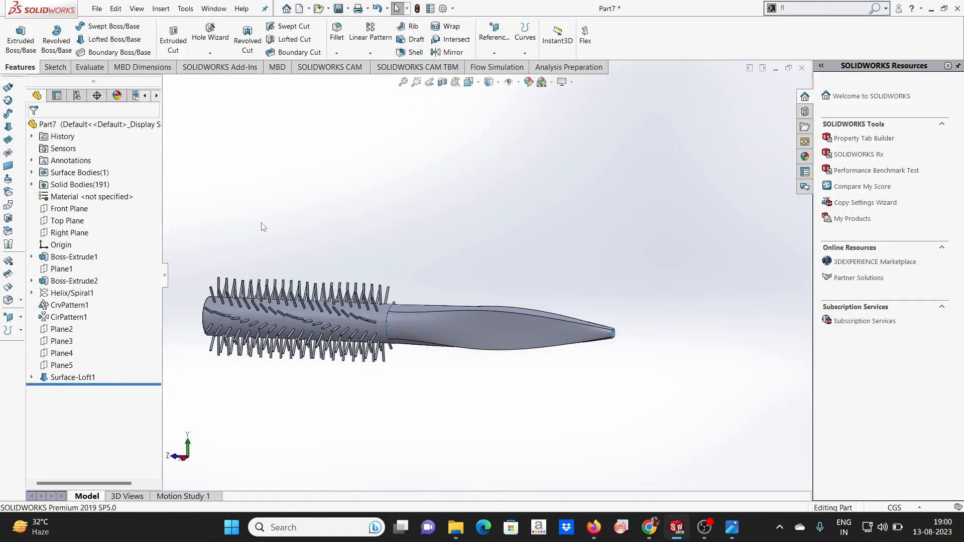
{"action": "left_click", "coordinate": [8, 180]}
{"action": "scroll", "coordinate": [585, 320], "scroll_direction": "down", "scroll_amount": 4}
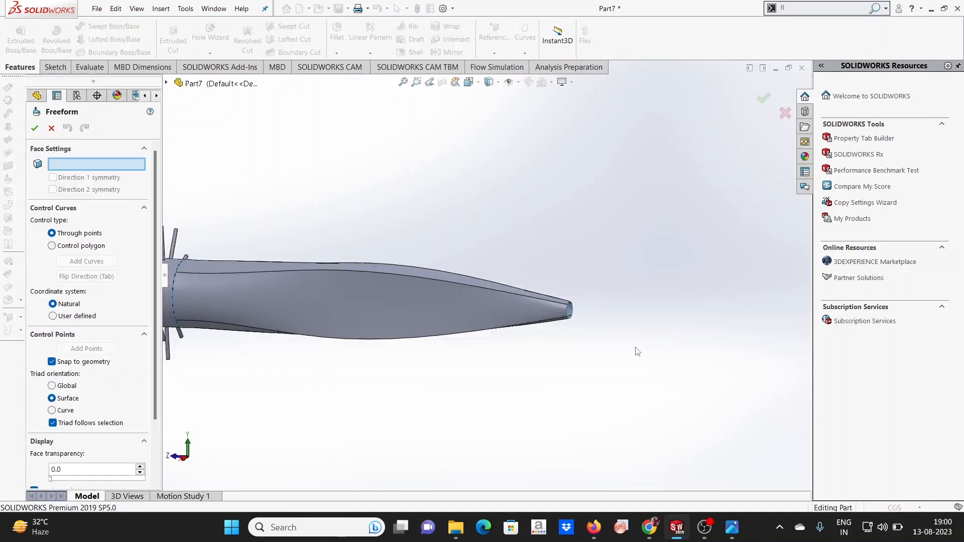
{"action": "scroll", "coordinate": [385, 219], "scroll_direction": "up", "scroll_amount": 2}
{"action": "left_click", "coordinate": [370, 292]}
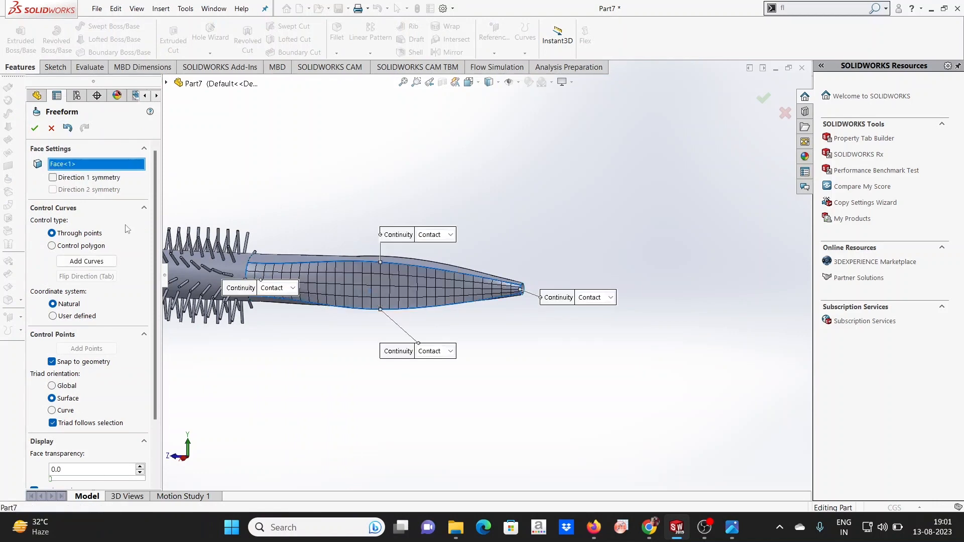
{"action": "left_click", "coordinate": [92, 262]}
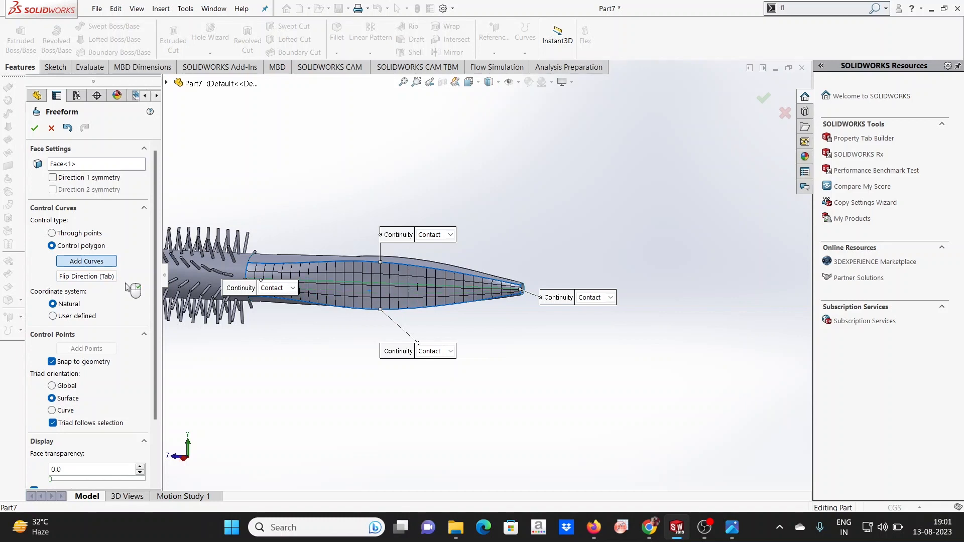
{"action": "scroll", "coordinate": [395, 296], "scroll_direction": "down", "scroll_amount": 3}
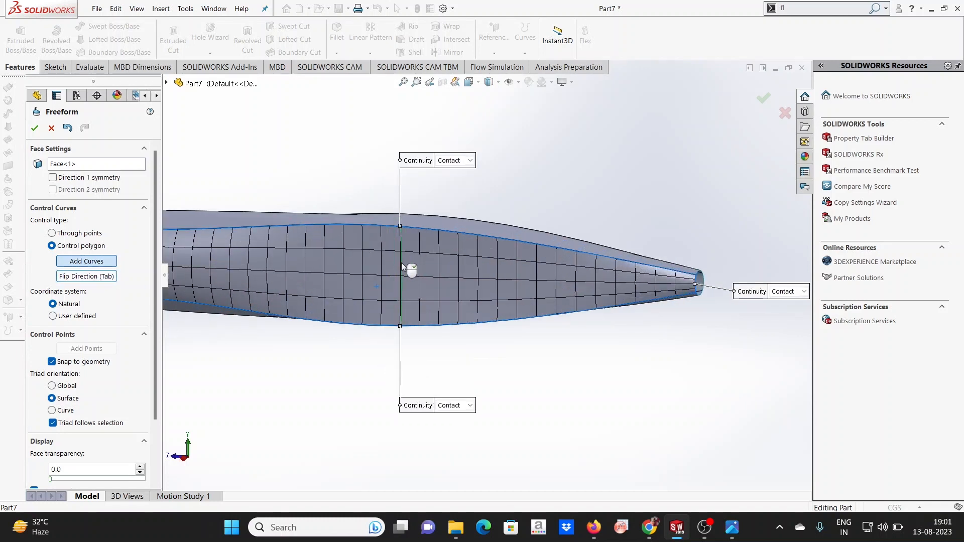
{"action": "left_click", "coordinate": [402, 266]}
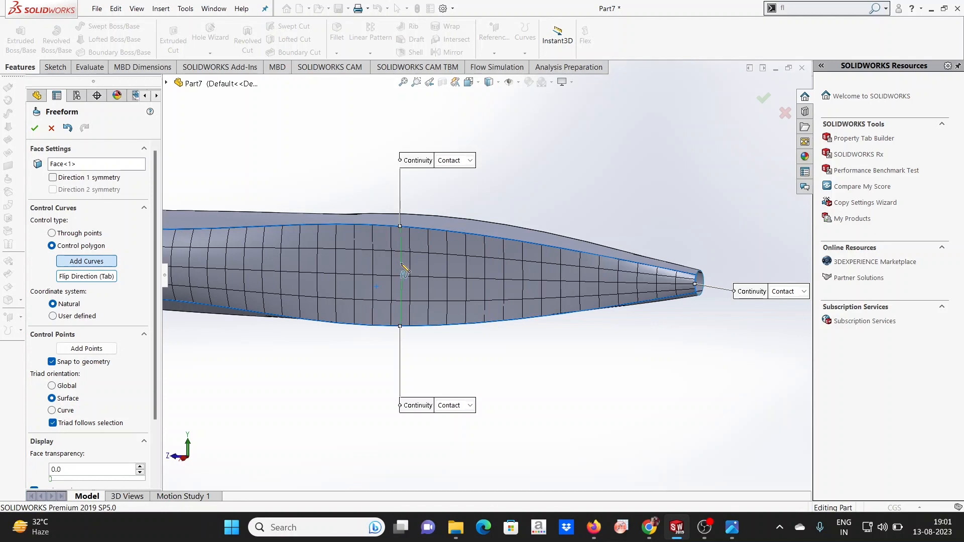
{"action": "right_click", "coordinate": [370, 194]}
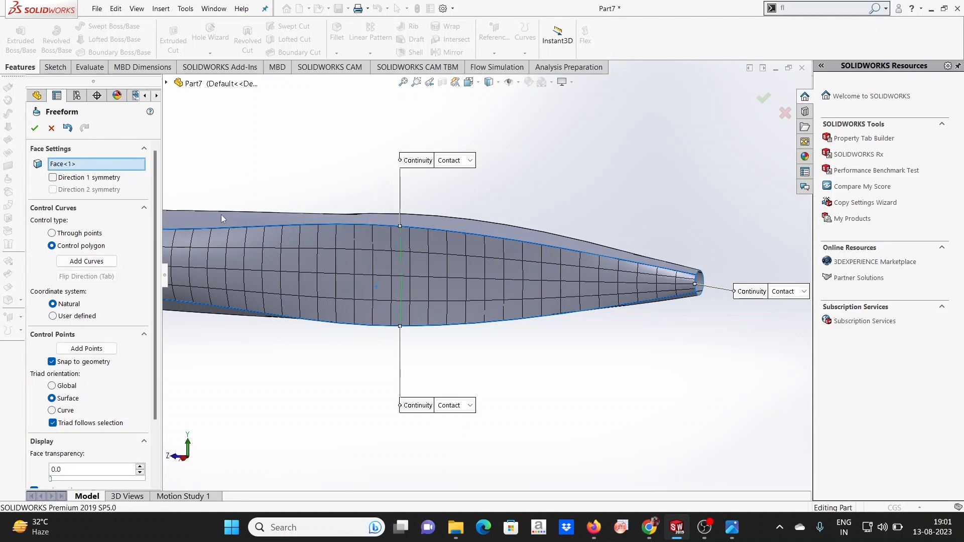
Insert a control point at the middle of the control curve on the handle's side face.
{"action": "left_click", "coordinate": [101, 351]}
{"action": "left_click", "coordinate": [400, 269]}
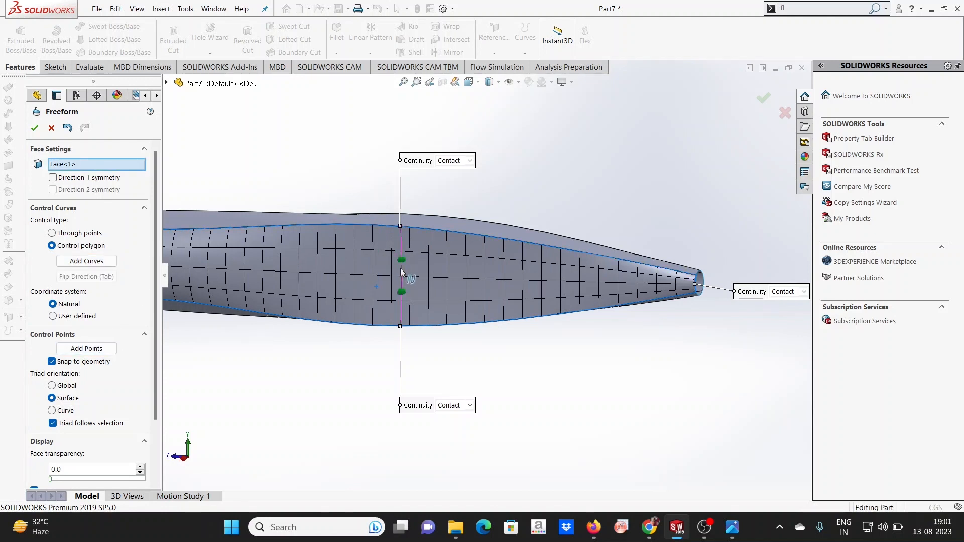
{"action": "left_click", "coordinate": [93, 350]}
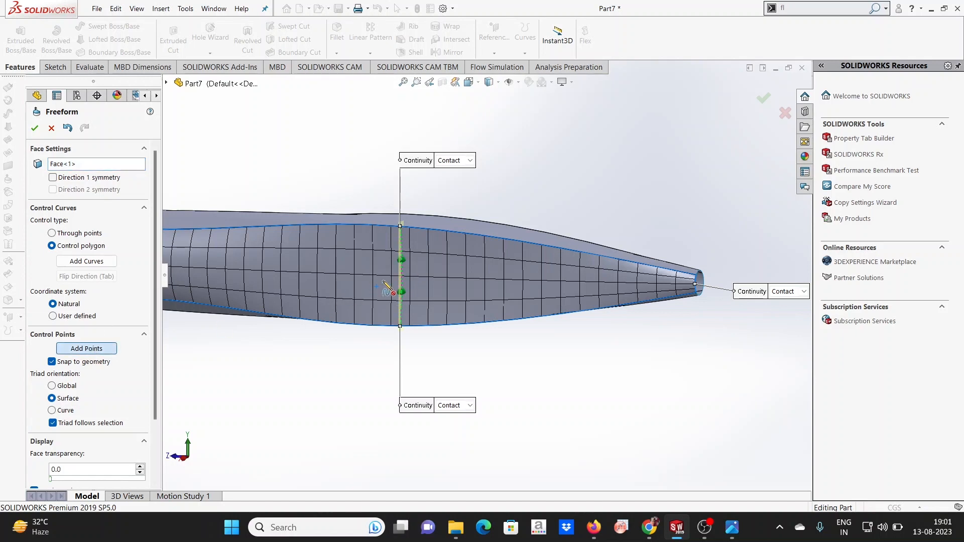
{"action": "left_click", "coordinate": [402, 279]}
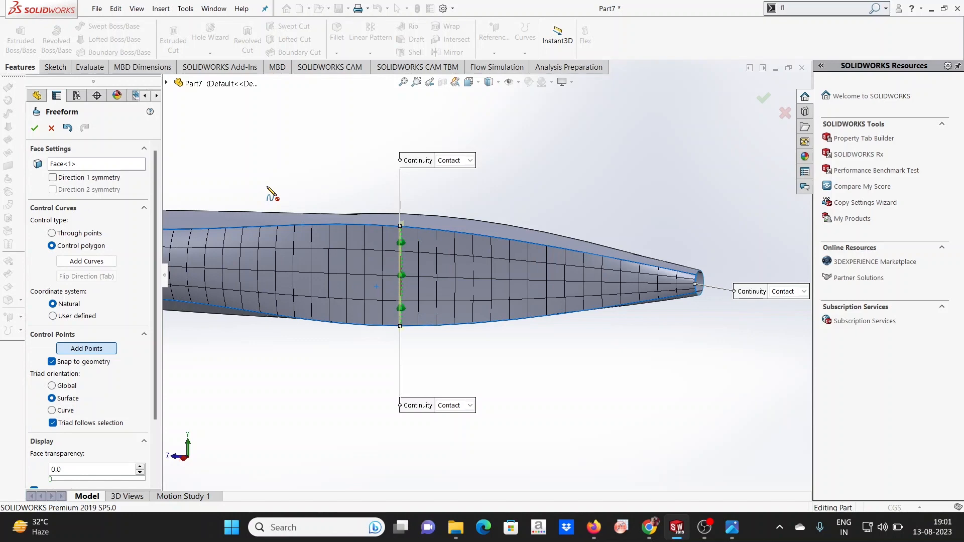
{"action": "key", "text": "Escape"}
{"action": "scroll", "coordinate": [328, 193], "scroll_direction": "up", "scroll_amount": 2}
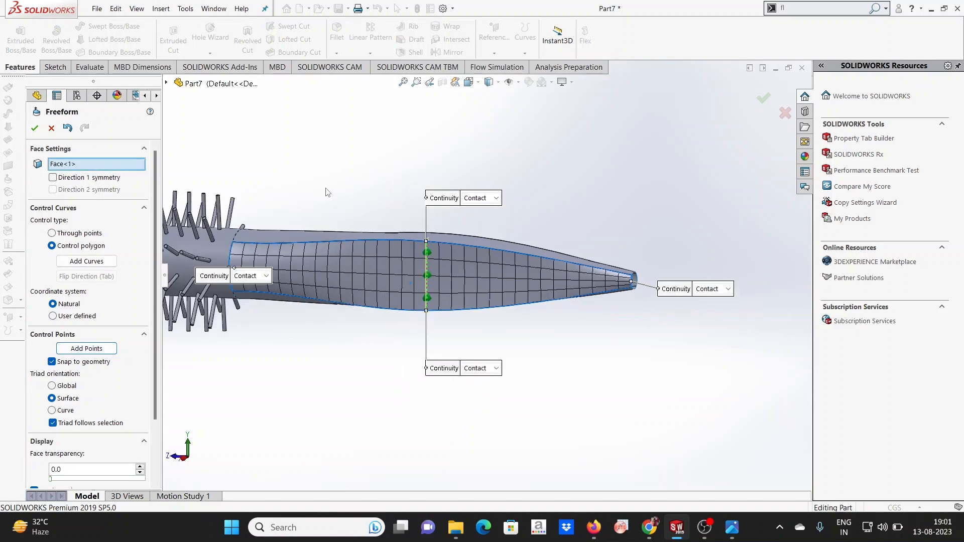
Pull the side face's middle control point inward about 0.24 cm toward the handle's axis and accept the Freeform.
{"action": "left_click", "coordinate": [185, 461]}
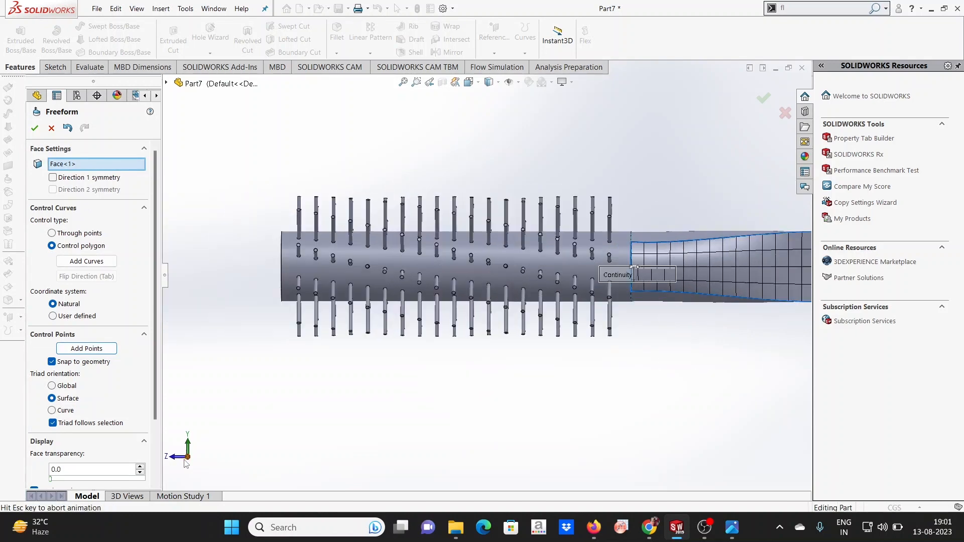
{"action": "left_click", "coordinate": [176, 458]}
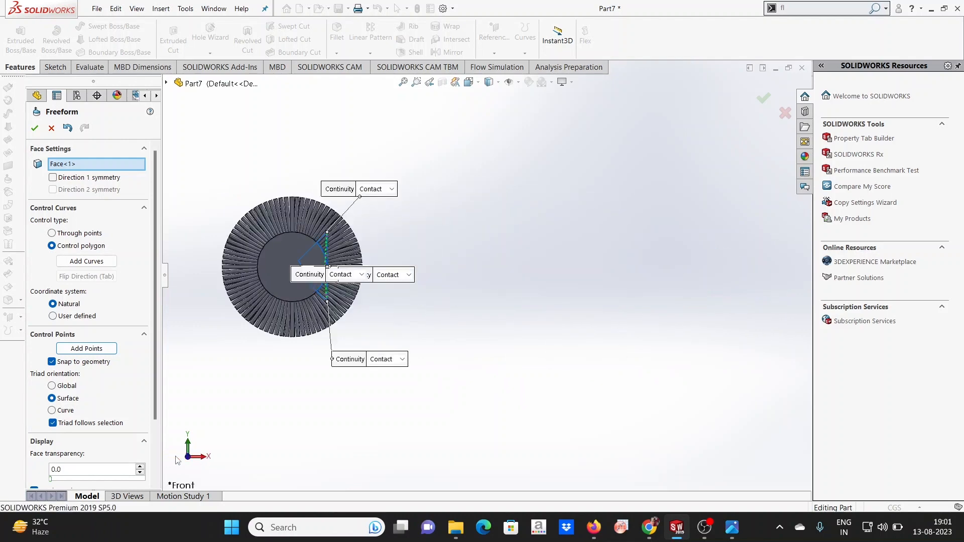
{"action": "scroll", "coordinate": [299, 280], "scroll_direction": "down", "scroll_amount": 2}
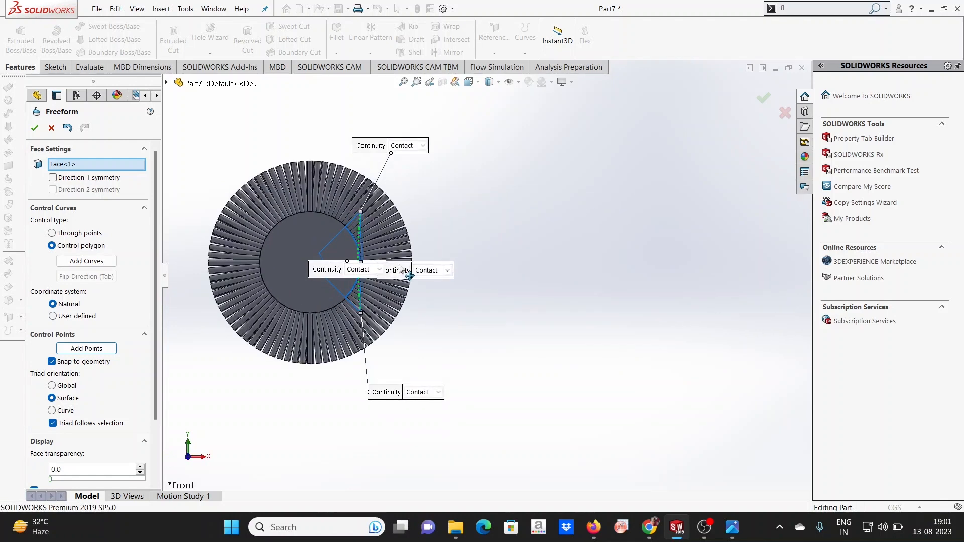
{"action": "left_click_drag", "start_coordinate": [422, 268], "coordinate": [548, 195]}
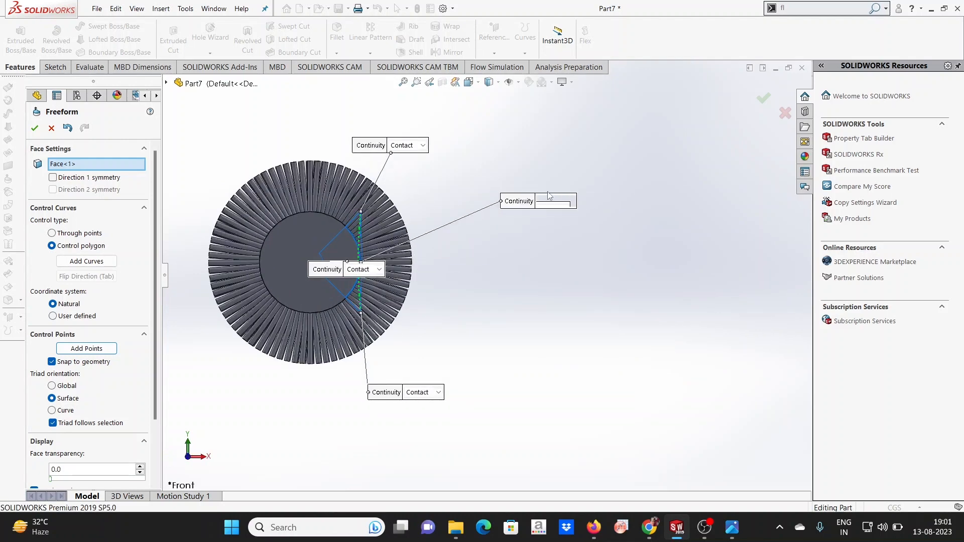
{"action": "left_click_drag", "start_coordinate": [336, 266], "coordinate": [503, 268]}
{"action": "scroll", "coordinate": [391, 248], "scroll_direction": "down", "scroll_amount": 2}
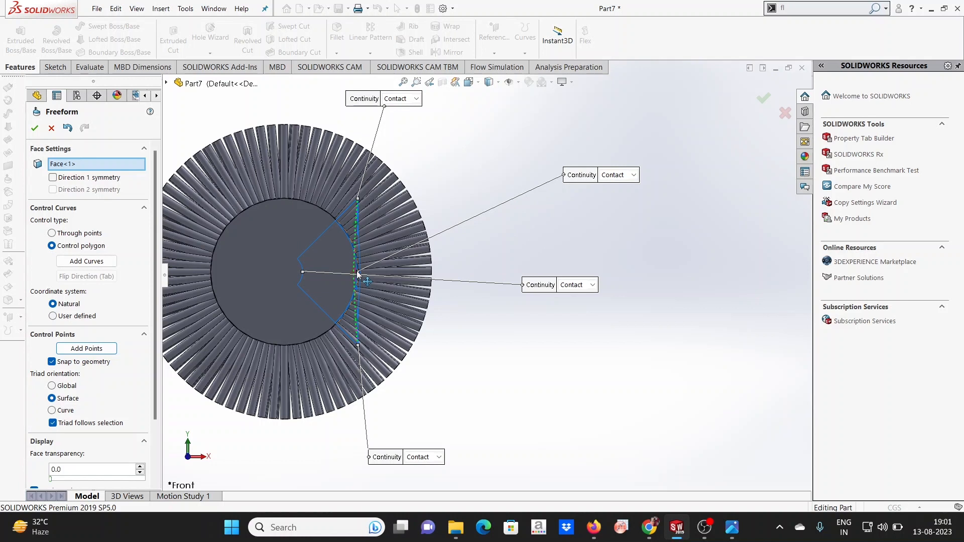
{"action": "left_click", "coordinate": [358, 274]}
{"action": "left_click_drag", "start_coordinate": [357, 274], "coordinate": [337, 273]}
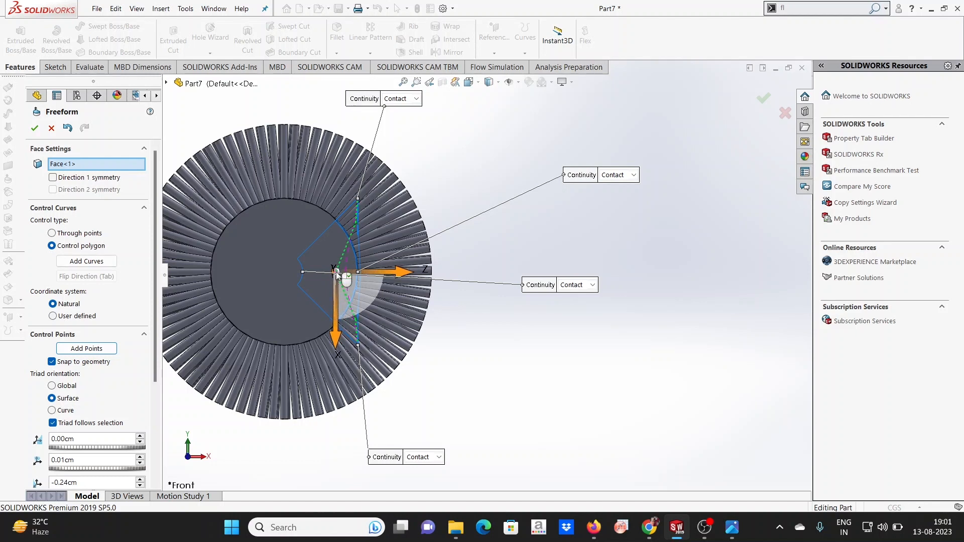
{"action": "left_click", "coordinate": [34, 129]}
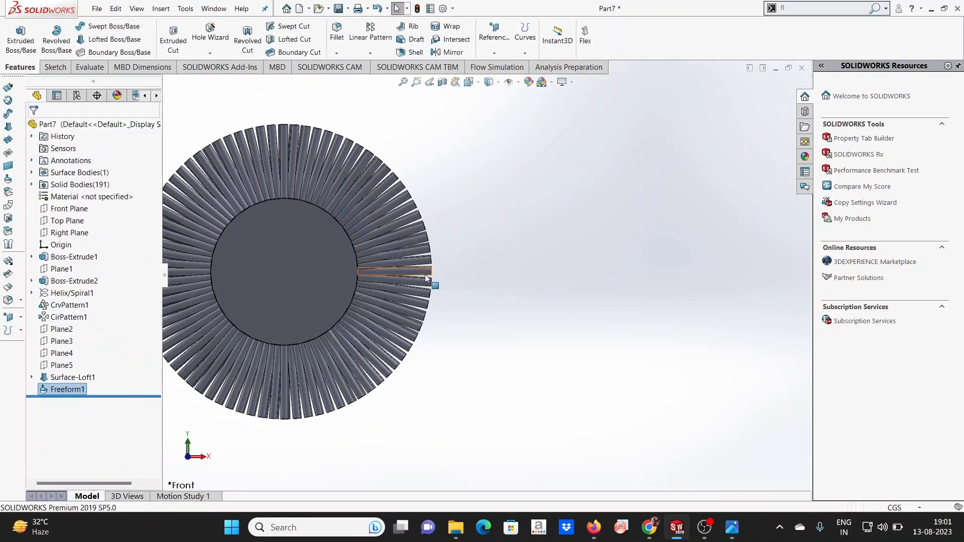
Start a Freeform on the handle loft's upper face and add a crosswise control polygon curve near its widest part.
{"action": "middle_click_drag", "start_coordinate": [425, 274], "coordinate": [386, 287]}
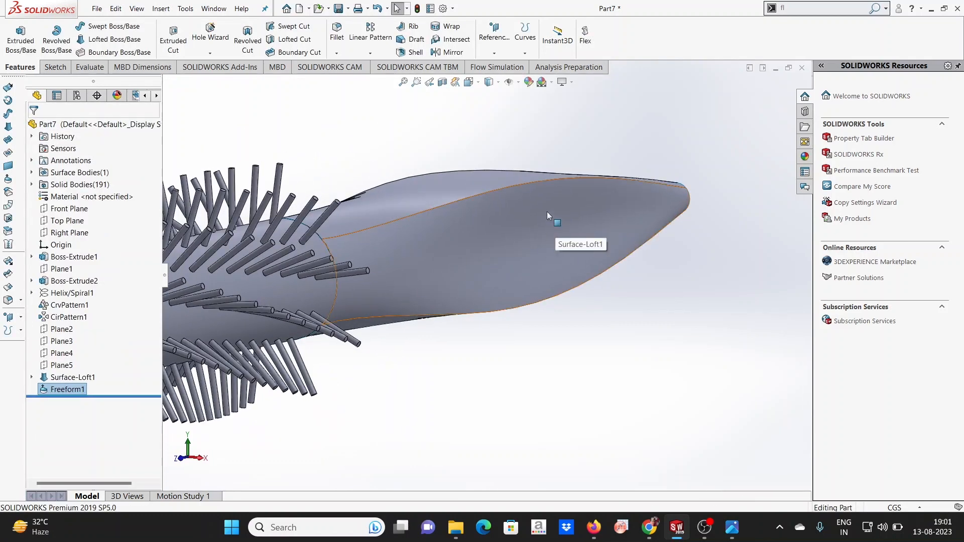
{"action": "mouse_move", "coordinate": [533, 246]}
{"action": "middle_mouse_down"}
{"action": "mouse_move", "coordinate": [590, 189]}
{"action": "mouse_move", "coordinate": [646, 161]}
{"action": "mouse_move", "coordinate": [618, 215]}
{"action": "mouse_move", "coordinate": [581, 243]}
{"action": "middle_mouse_up"}
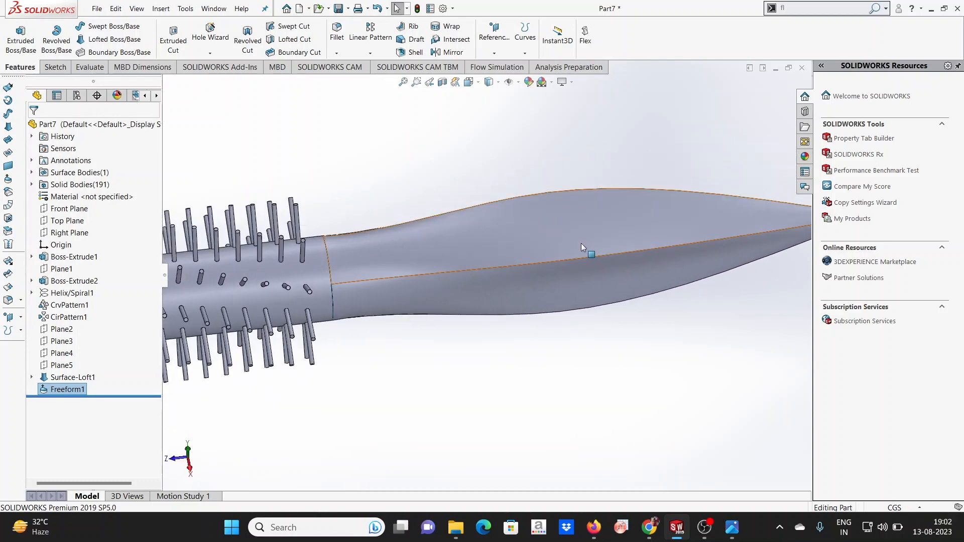
{"action": "left_click", "coordinate": [589, 283]}
{"action": "mouse_move", "coordinate": [588, 276]}
{"action": "middle_mouse_down"}
{"action": "mouse_move", "coordinate": [540, 209]}
{"action": "mouse_move", "coordinate": [478, 191]}
{"action": "mouse_move", "coordinate": [474, 168]}
{"action": "mouse_move", "coordinate": [469, 174]}
{"action": "middle_mouse_up"}
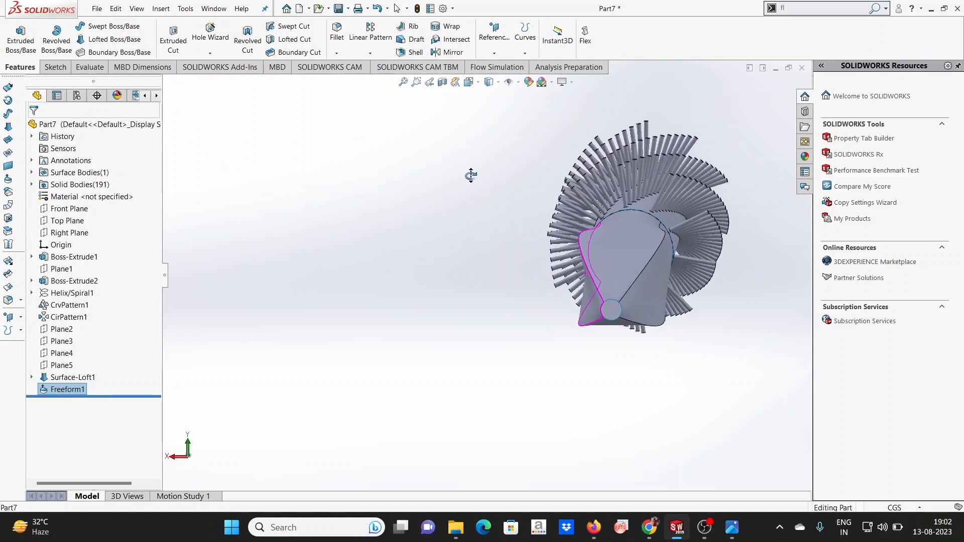
{"action": "mouse_move", "coordinate": [552, 308]}
{"action": "middle_mouse_down"}
{"action": "mouse_move", "coordinate": [566, 302]}
{"action": "mouse_move", "coordinate": [547, 312]}
{"action": "middle_mouse_up"}
{"action": "left_click", "coordinate": [639, 237]}
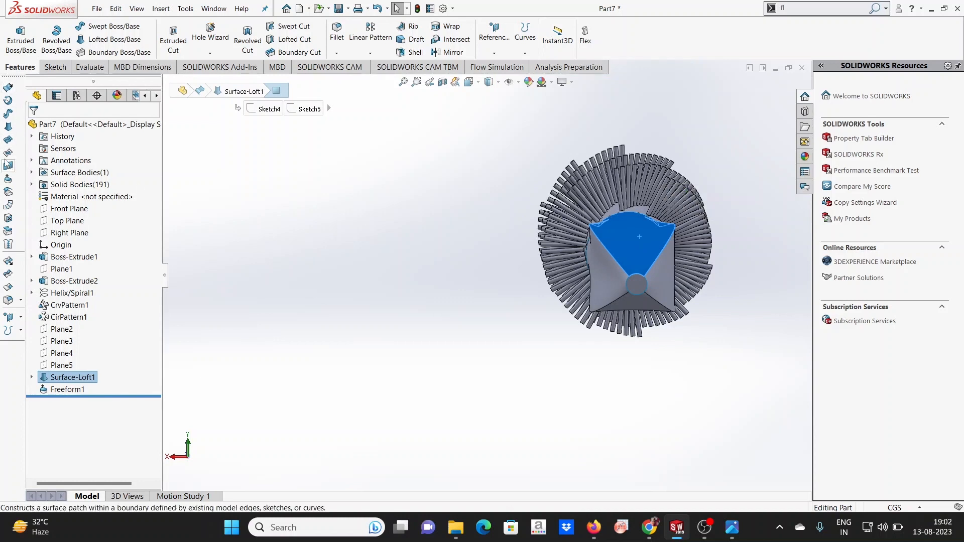
{"action": "left_click", "coordinate": [9, 179]}
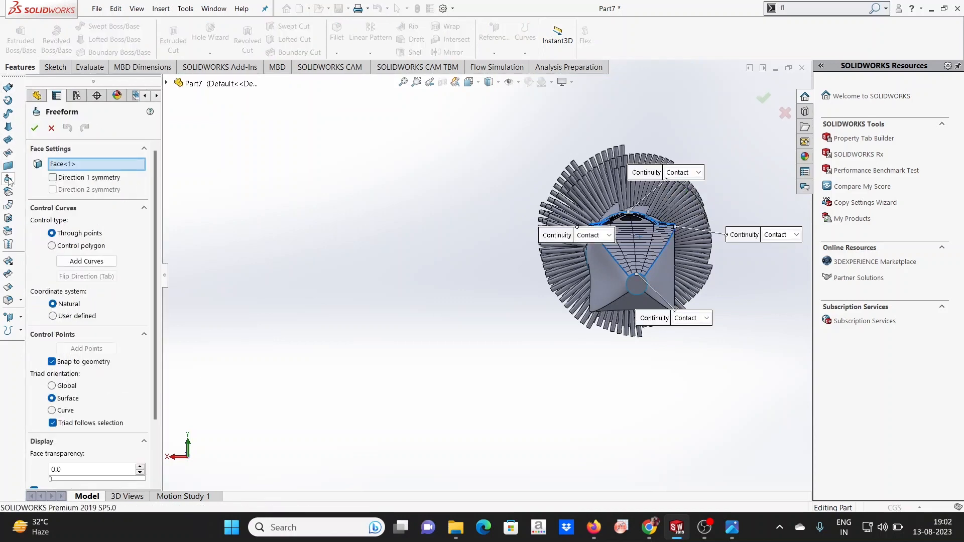
{"action": "left_click", "coordinate": [83, 250]}
{"action": "left_click", "coordinate": [96, 262]}
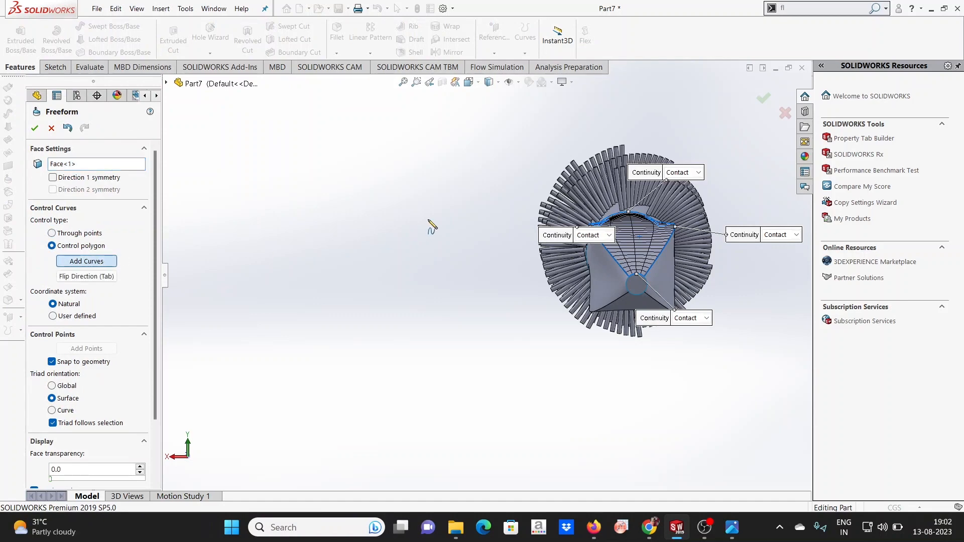
{"action": "left_click", "coordinate": [102, 277]}
{"action": "mouse_move", "coordinate": [578, 219]}
{"action": "middle_mouse_down"}
{"action": "mouse_move", "coordinate": [532, 233]}
{"action": "mouse_move", "coordinate": [509, 297]}
{"action": "middle_mouse_up"}
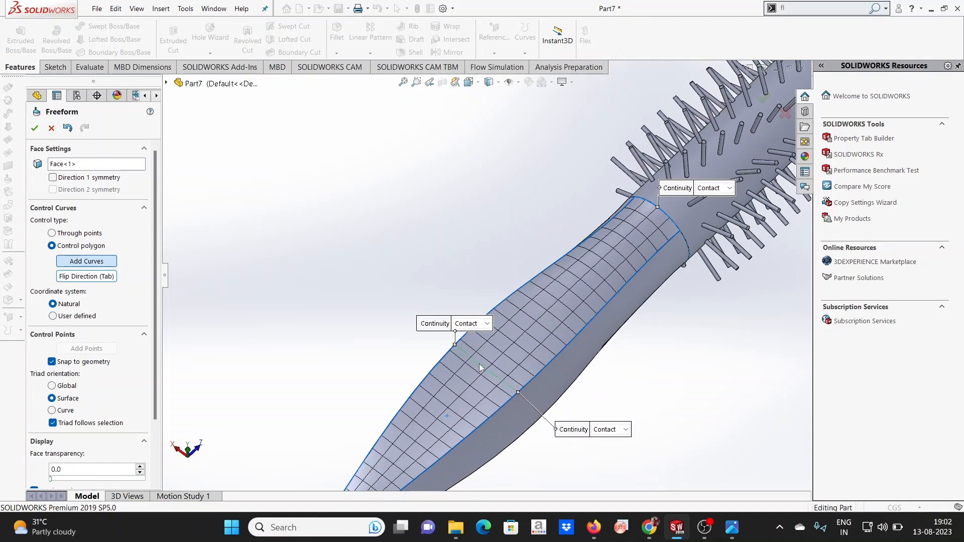
{"action": "right_click", "coordinate": [253, 244]}
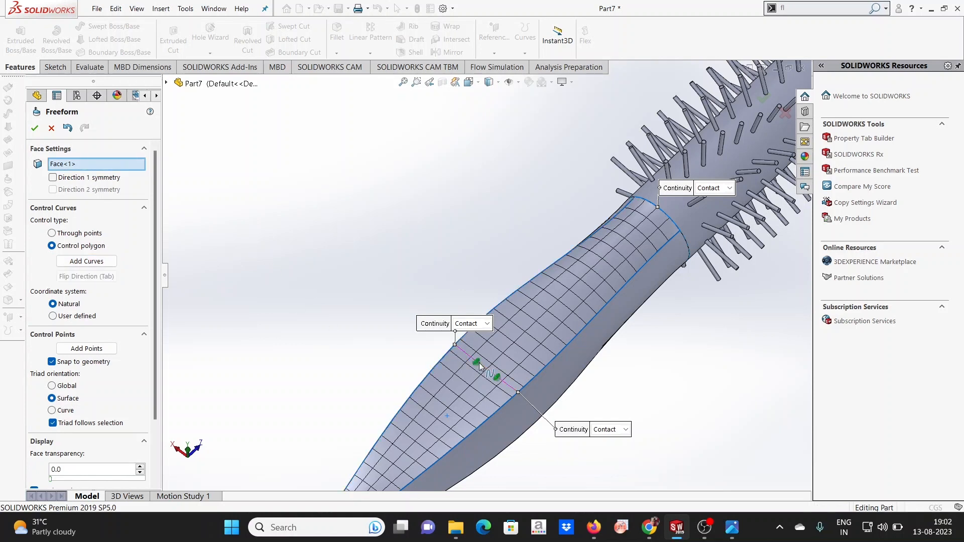
Insert a middle control point on the upper face's curve, pull it inward toward the handle's axis, and accept the Freeform.
{"action": "left_click", "coordinate": [95, 349]}
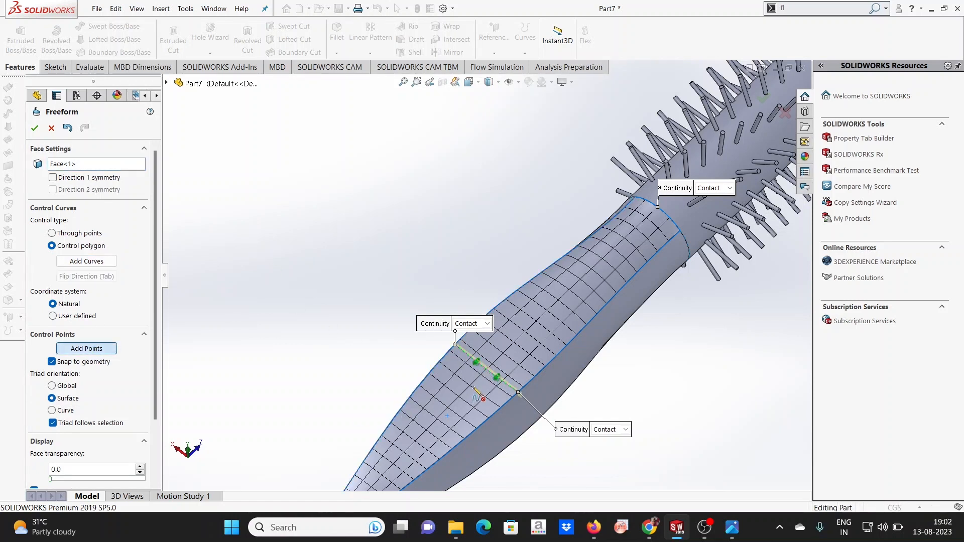
{"action": "left_click", "coordinate": [487, 371]}
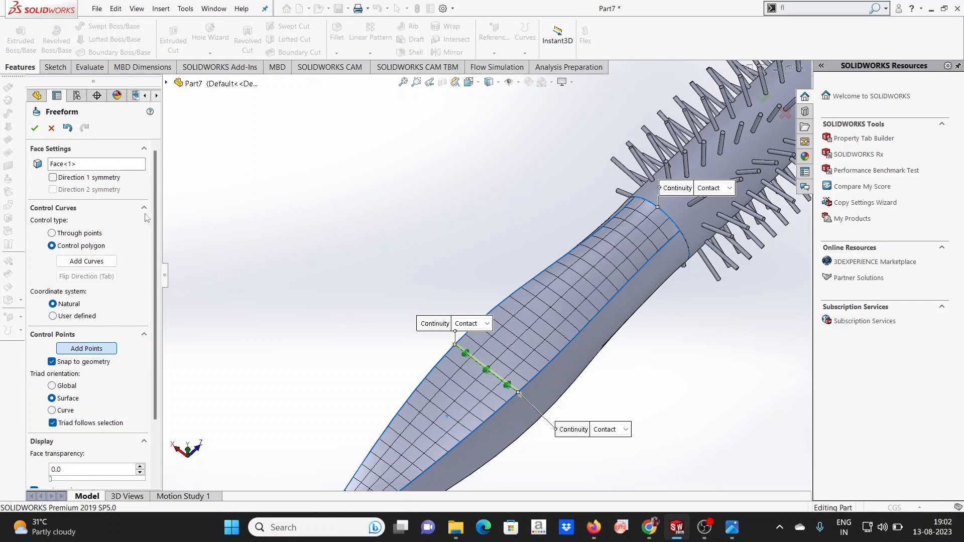
{"action": "key", "text": "Escape"}
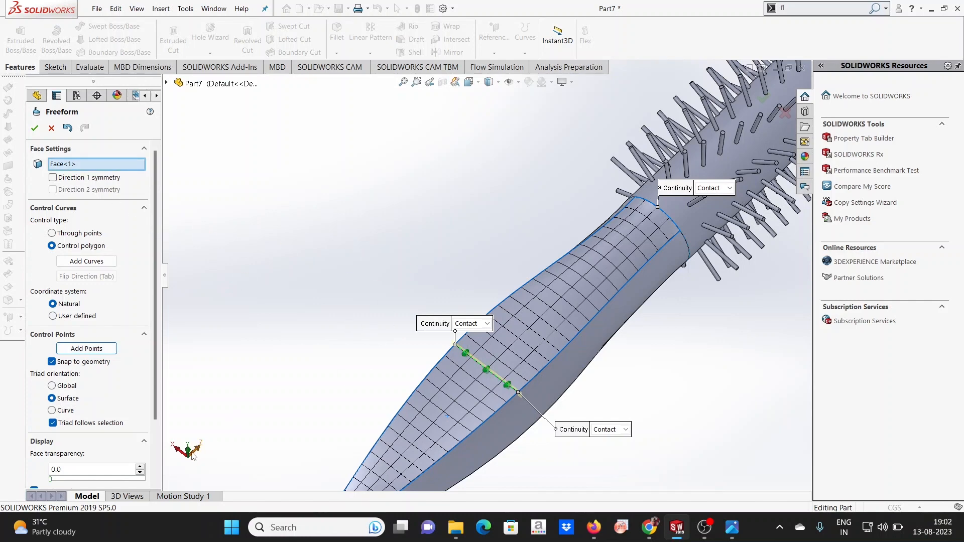
{"action": "left_click", "coordinate": [192, 455]}
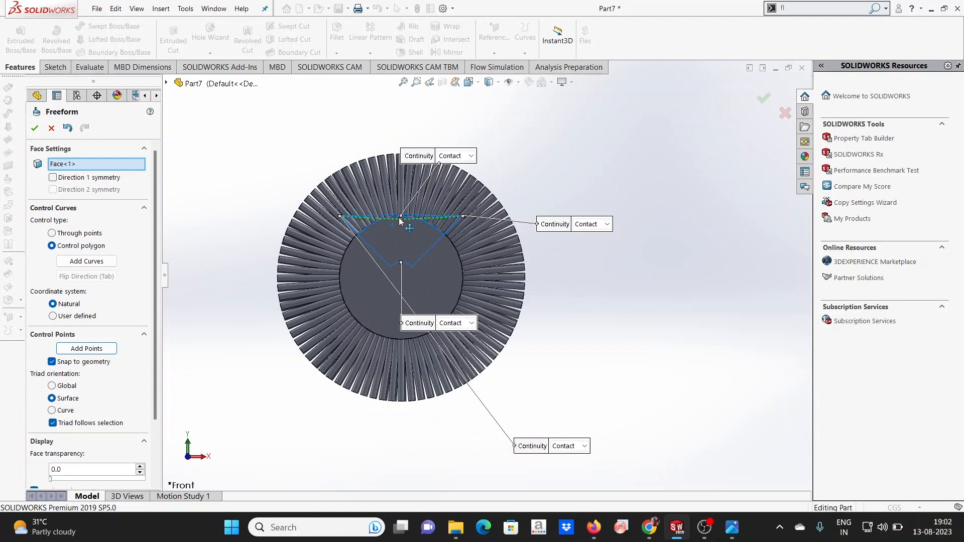
{"action": "left_click_drag", "start_coordinate": [402, 221], "coordinate": [402, 239]}
{"action": "left_click", "coordinate": [35, 129]}
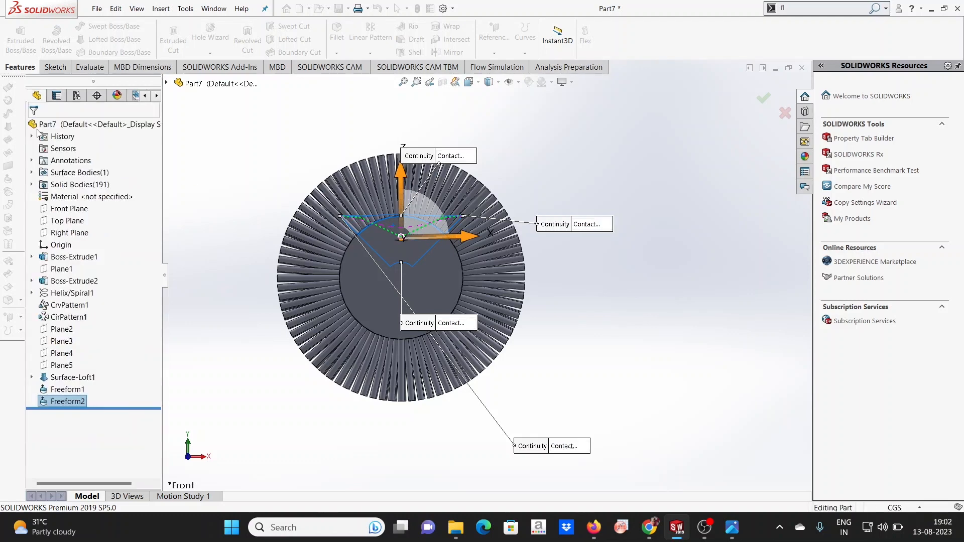
Start a Freeform on the handle's opposite side face and add a crosswise control polygon curve near its widest part.
{"action": "mouse_move", "coordinate": [387, 217]}
{"action": "middle_mouse_down"}
{"action": "mouse_move", "coordinate": [417, 226]}
{"action": "mouse_move", "coordinate": [391, 198]}
{"action": "mouse_move", "coordinate": [371, 203]}
{"action": "mouse_move", "coordinate": [287, 161]}
{"action": "middle_mouse_up"}
{"action": "left_click", "coordinate": [524, 256]}
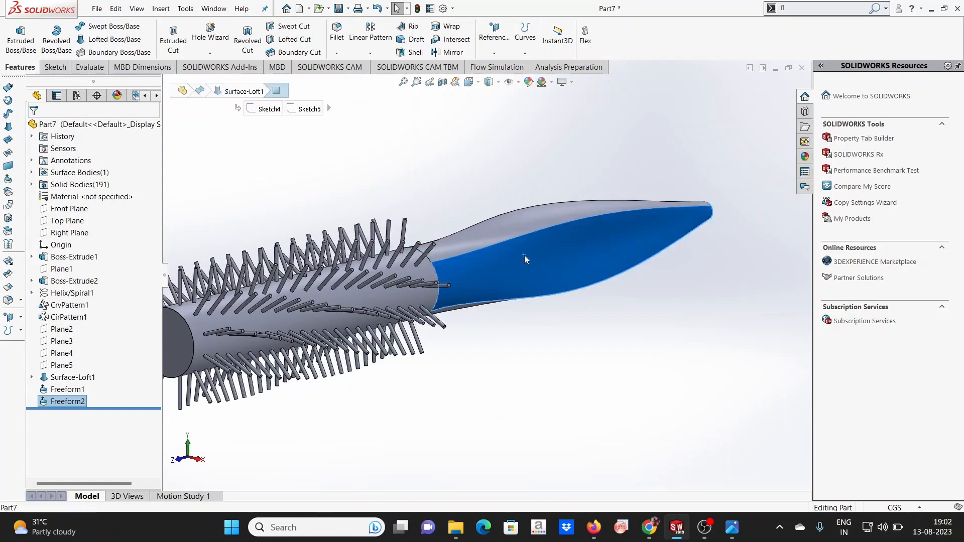
{"action": "middle_click_drag", "start_coordinate": [520, 218], "coordinate": [337, 263]}
{"action": "left_click", "coordinate": [338, 263]}
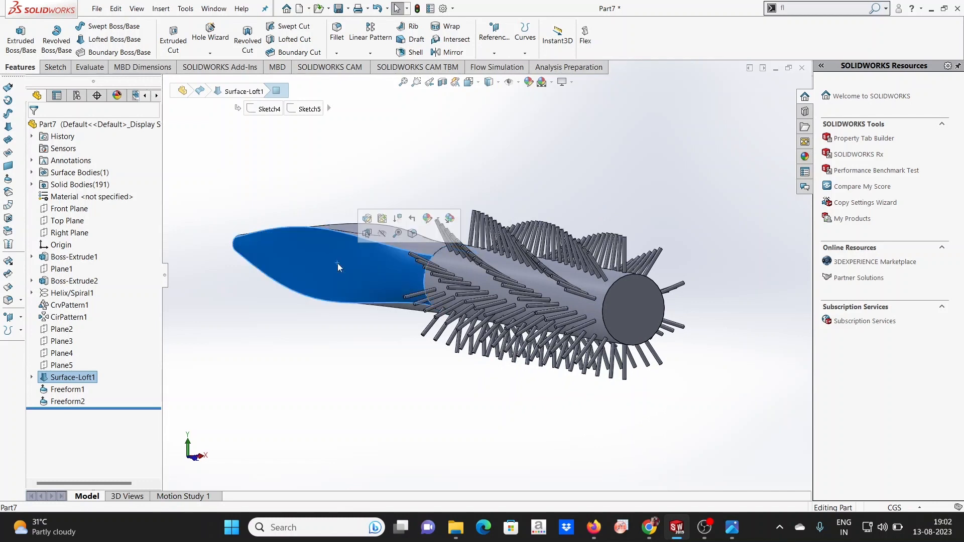
{"action": "left_click", "coordinate": [8, 180]}
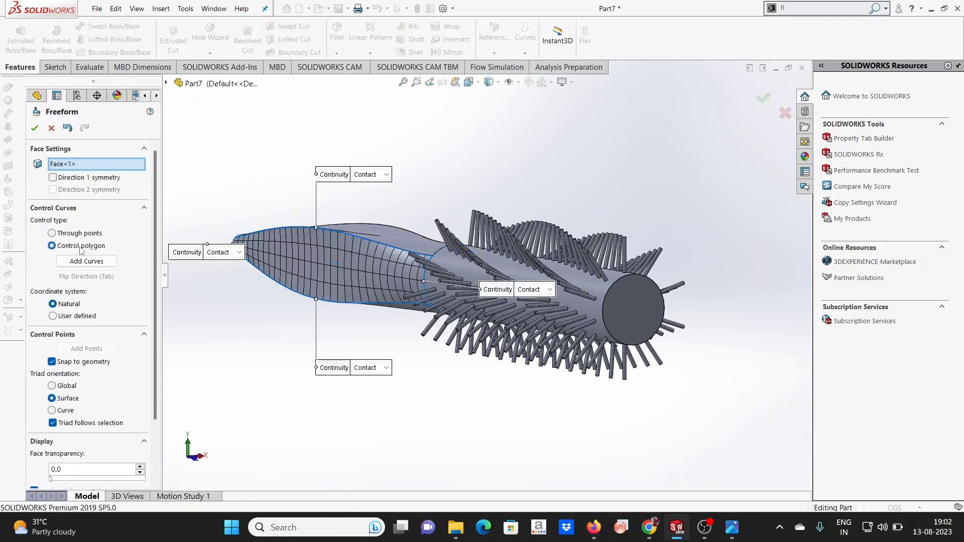
{"action": "left_click", "coordinate": [87, 262]}
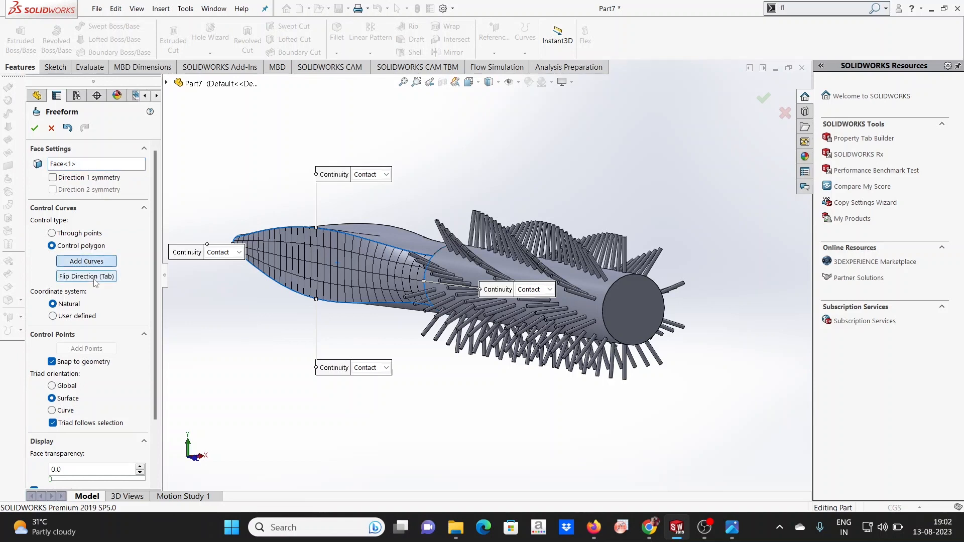
{"action": "left_click", "coordinate": [318, 260]}
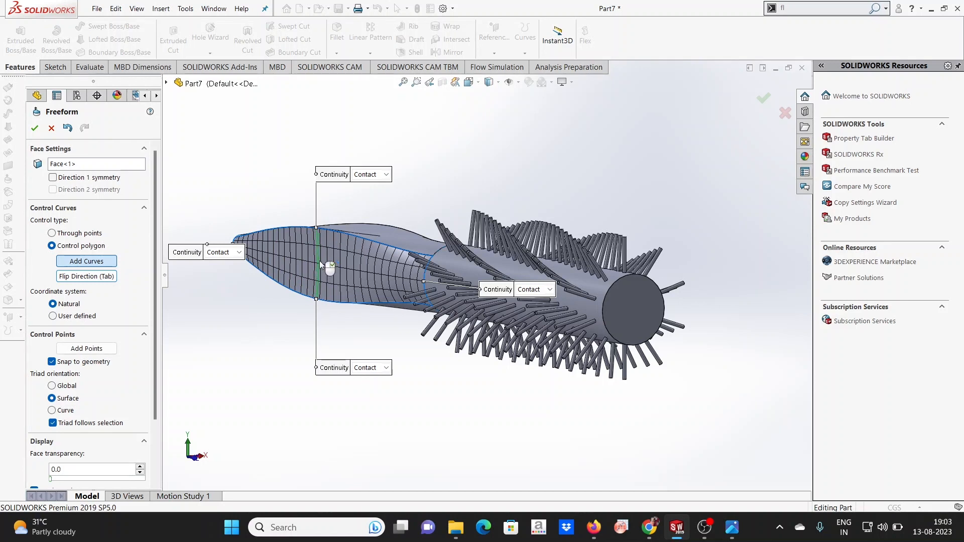
{"action": "right_click", "coordinate": [320, 262]}
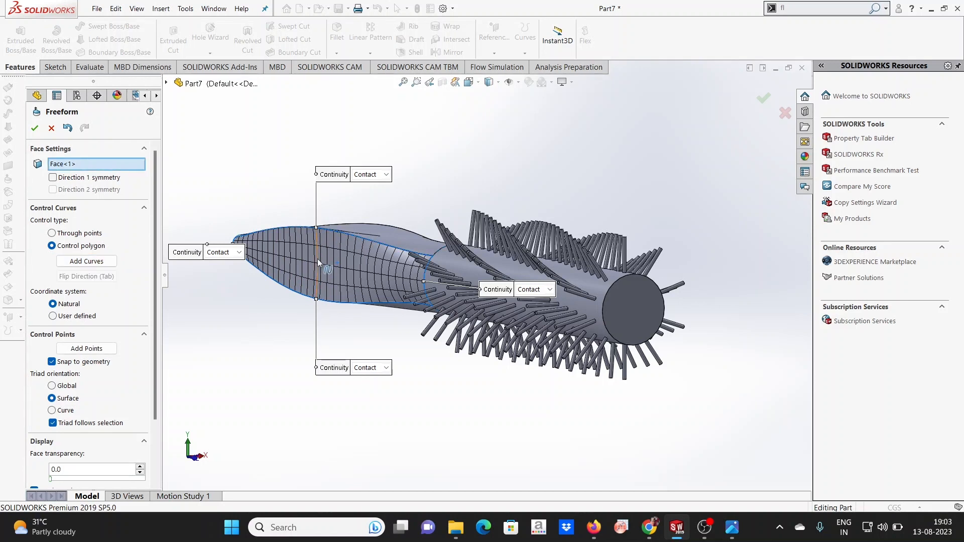
Insert a control point at the middle of the opposite side face's control curve.
{"action": "left_click", "coordinate": [318, 258]}
{"action": "left_click", "coordinate": [87, 349]}
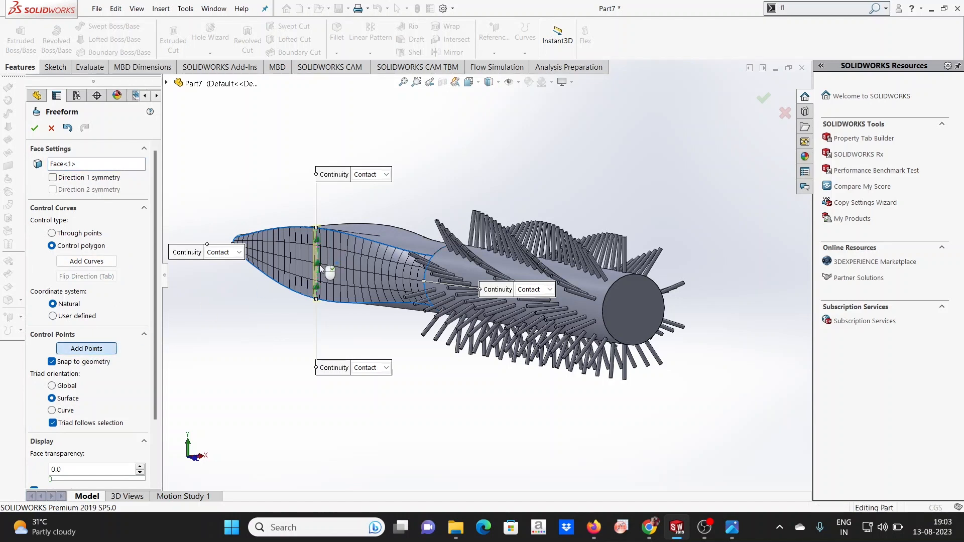
{"action": "left_click", "coordinate": [320, 267]}
{"action": "right_click", "coordinate": [249, 199]}
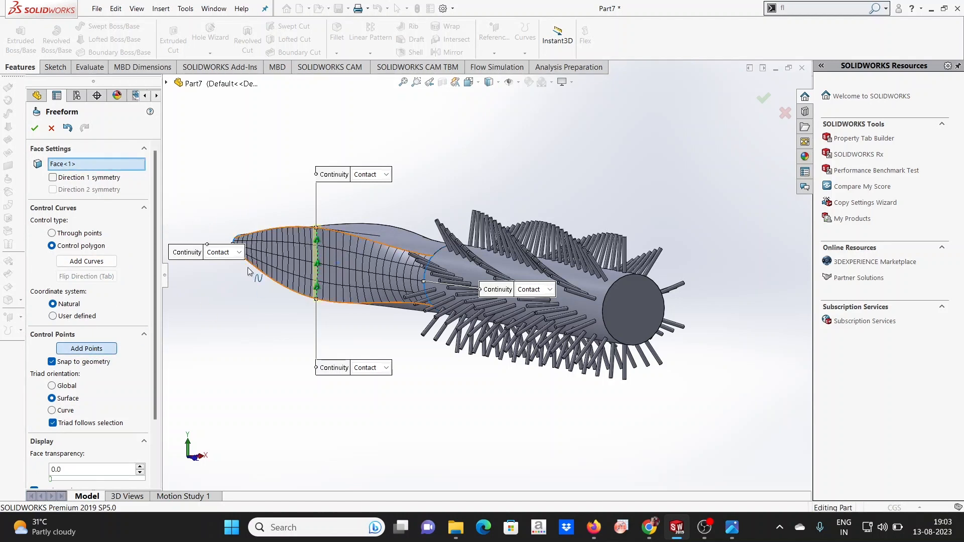
Pull the opposite side face's middle control point inward toward the handle's axis and accept the Freeform.
{"action": "left_click", "coordinate": [197, 462]}
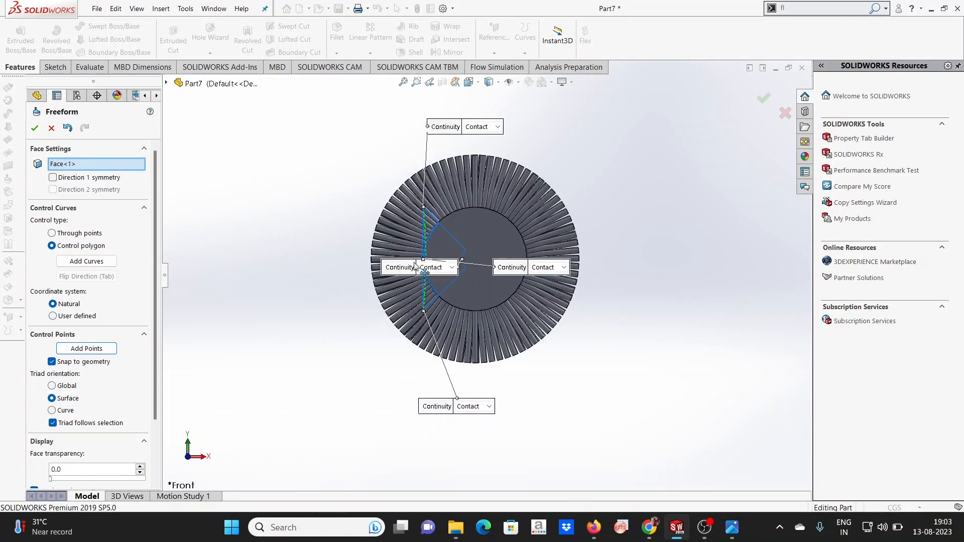
{"action": "left_click_drag", "start_coordinate": [391, 259], "coordinate": [326, 222]}
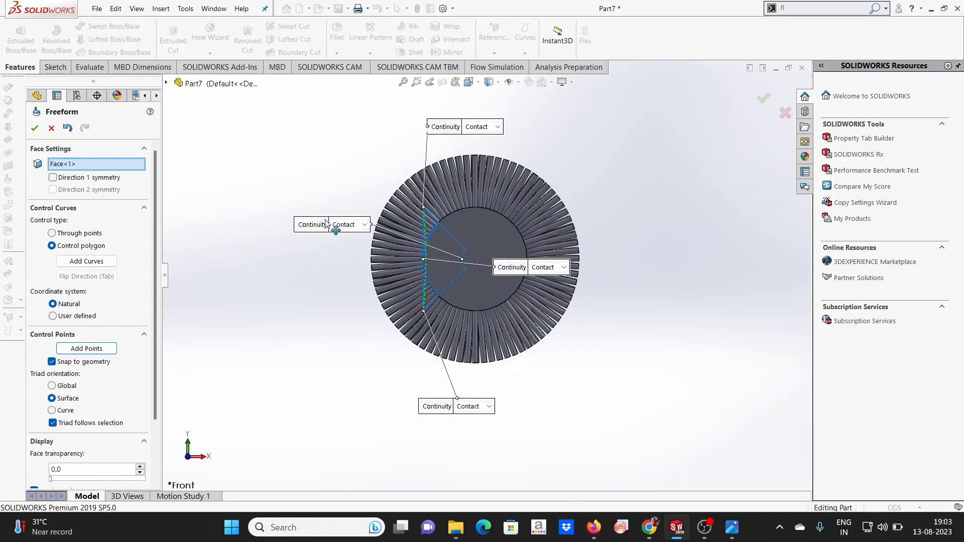
{"action": "left_click", "coordinate": [425, 259]}
{"action": "left_click_drag", "start_coordinate": [441, 260], "coordinate": [441, 259]}
{"action": "left_click", "coordinate": [34, 129]}
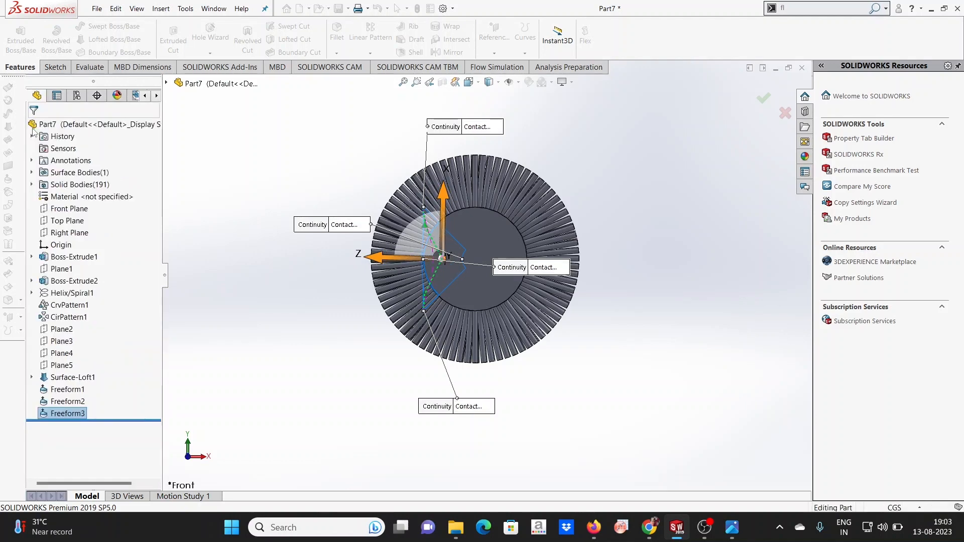
Start a Freeform on the handle's lower face and add a crosswise control polygon curve near its widest part.
{"action": "middle_click_drag", "start_coordinate": [312, 267], "coordinate": [361, 290]}
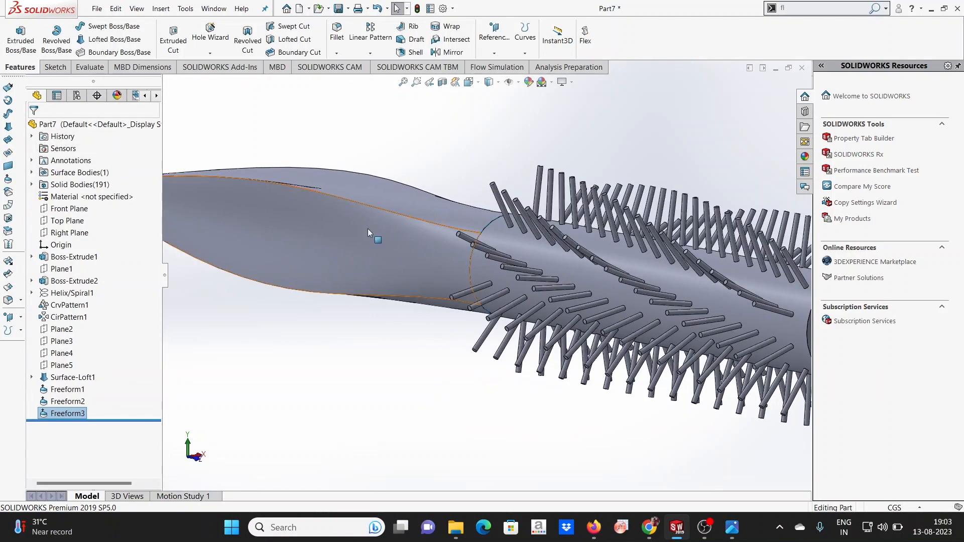
{"action": "middle_click_drag", "start_coordinate": [367, 228], "coordinate": [361, 177]}
{"action": "left_click", "coordinate": [338, 341]}
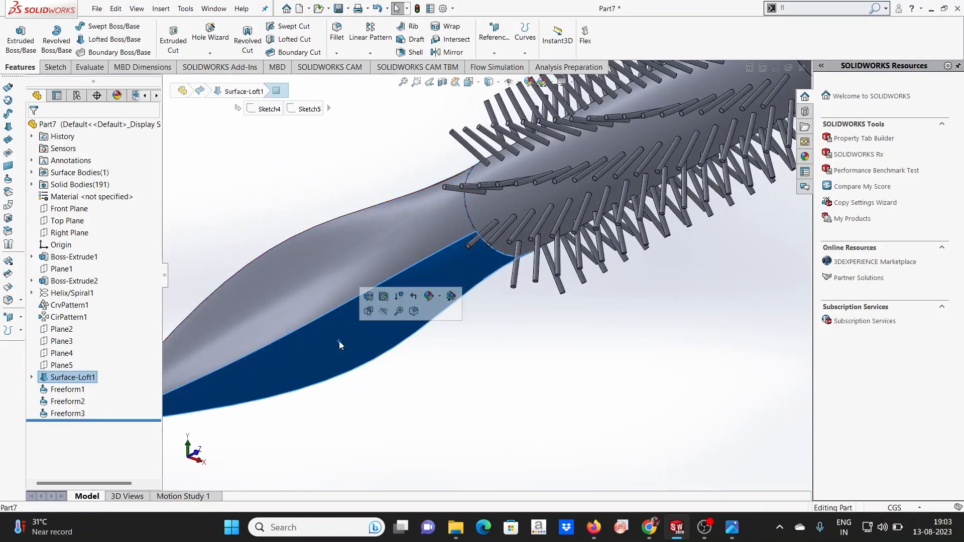
{"action": "left_click", "coordinate": [9, 181]}
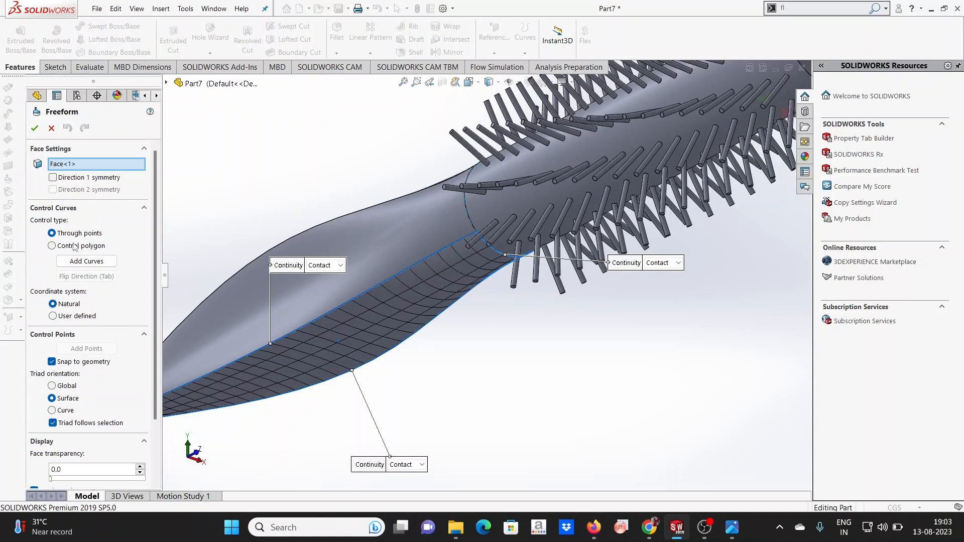
{"action": "left_click", "coordinate": [86, 261]}
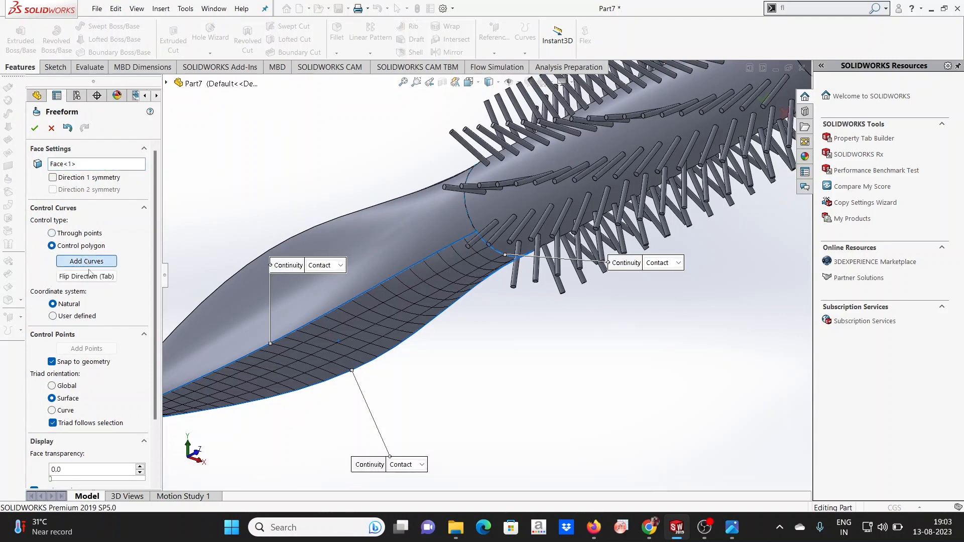
{"action": "left_click", "coordinate": [304, 358]}
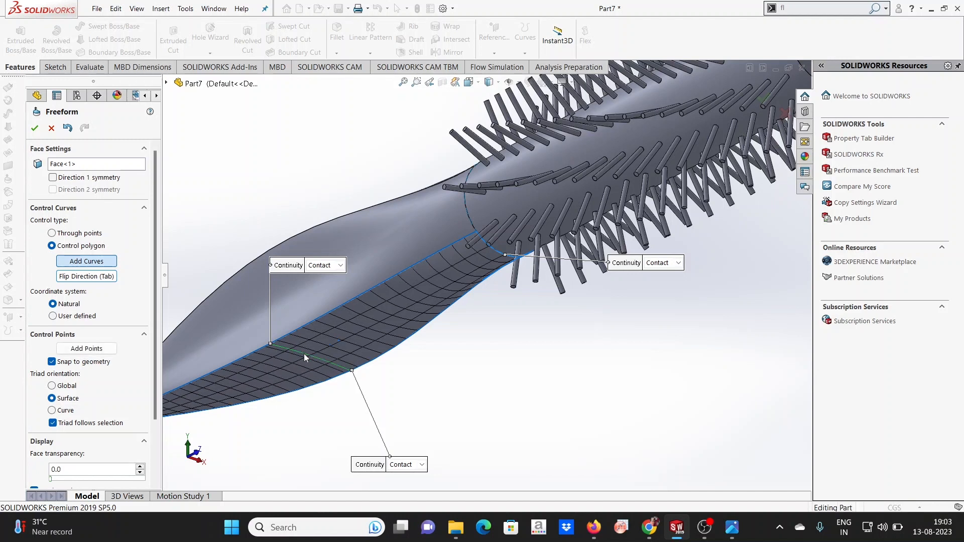
{"action": "right_click", "coordinate": [303, 336]}
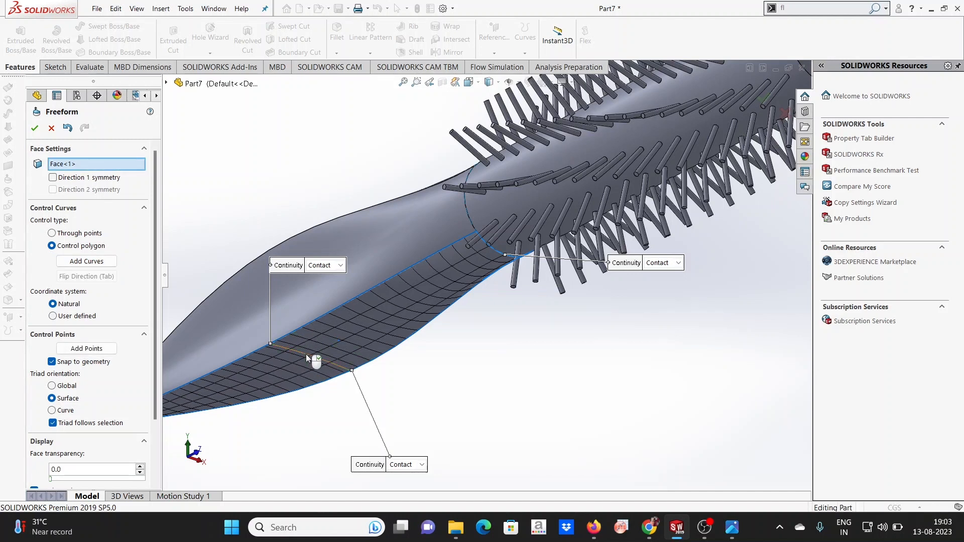
Insert a control point at the middle of the lower face's control curve.
{"action": "left_click", "coordinate": [305, 353]}
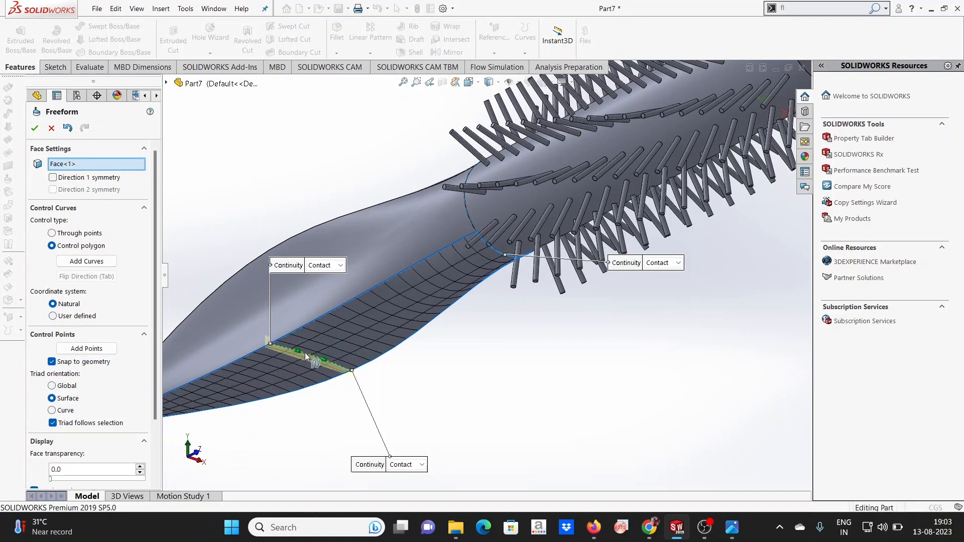
{"action": "left_click", "coordinate": [79, 349]}
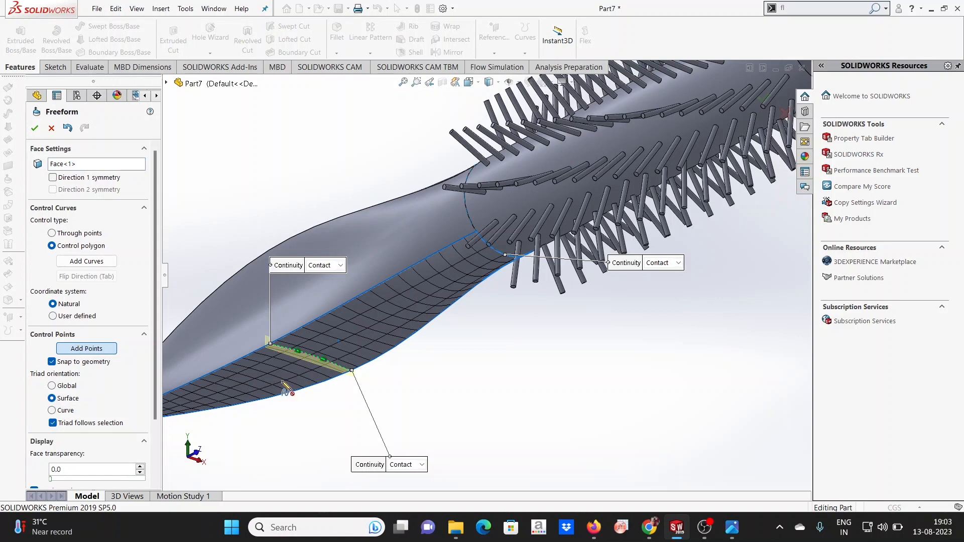
{"action": "left_click", "coordinate": [311, 358]}
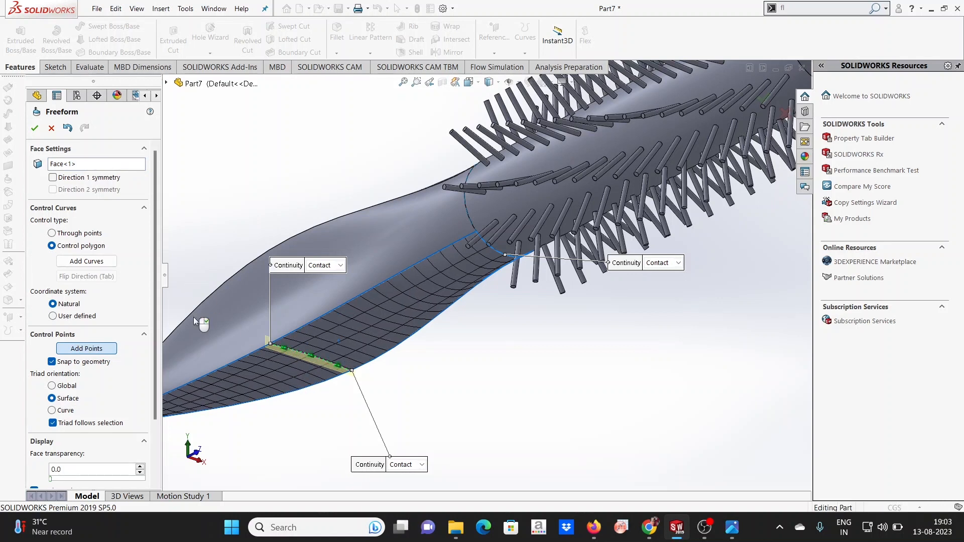
{"action": "left_click", "coordinate": [242, 440]}
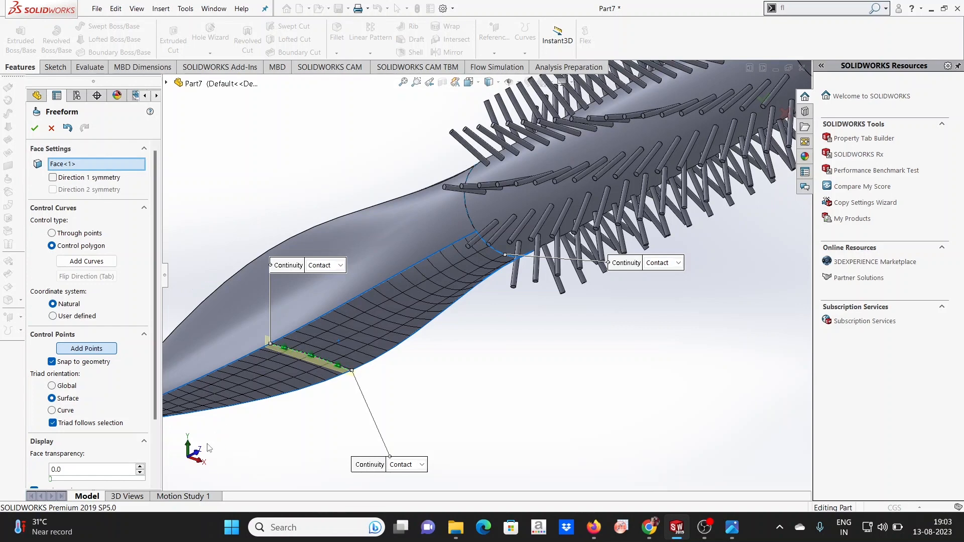
Pull the lower face's middle control point about 0.24 cm inward toward the handle's axis and accept the Freeform.
{"action": "left_click", "coordinate": [201, 449]}
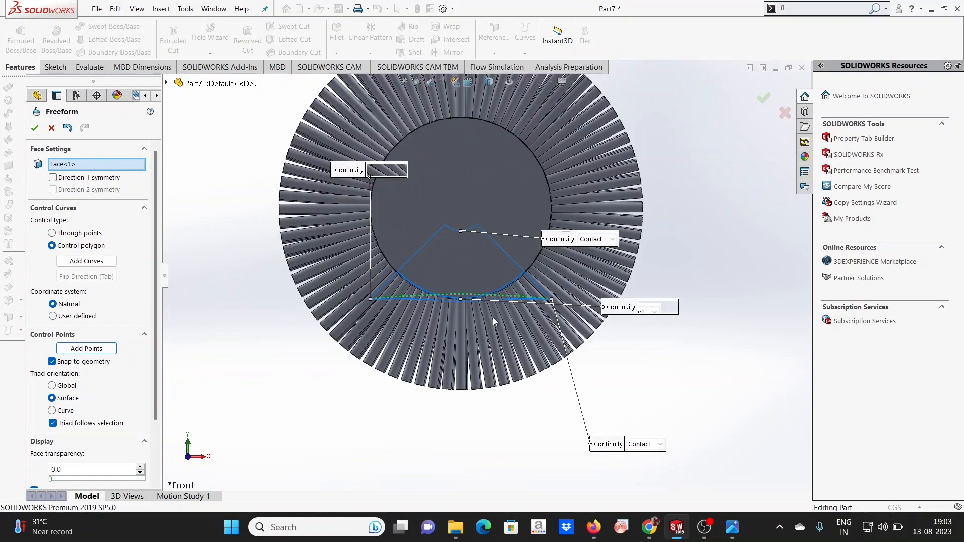
{"action": "left_click_drag", "start_coordinate": [460, 300], "coordinate": [462, 273]}
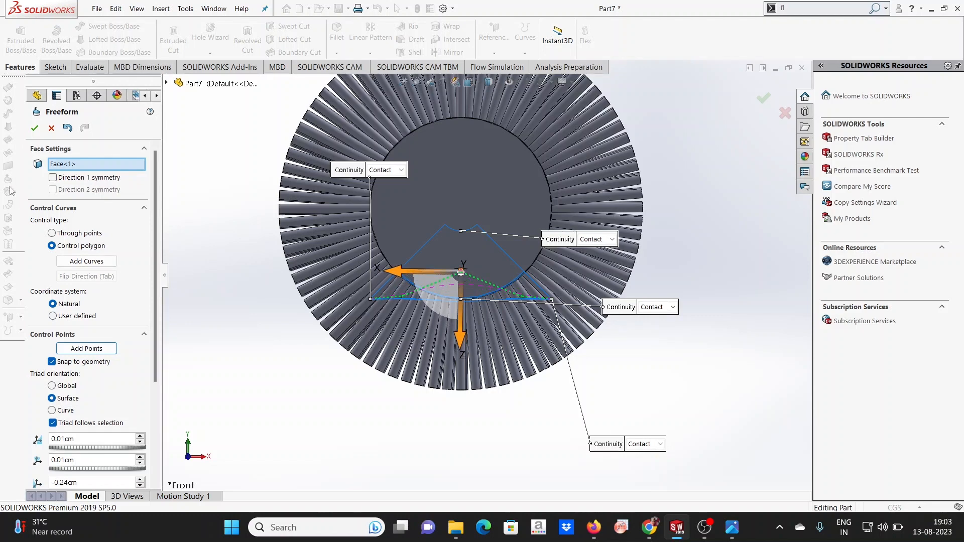
{"action": "left_click", "coordinate": [33, 129]}
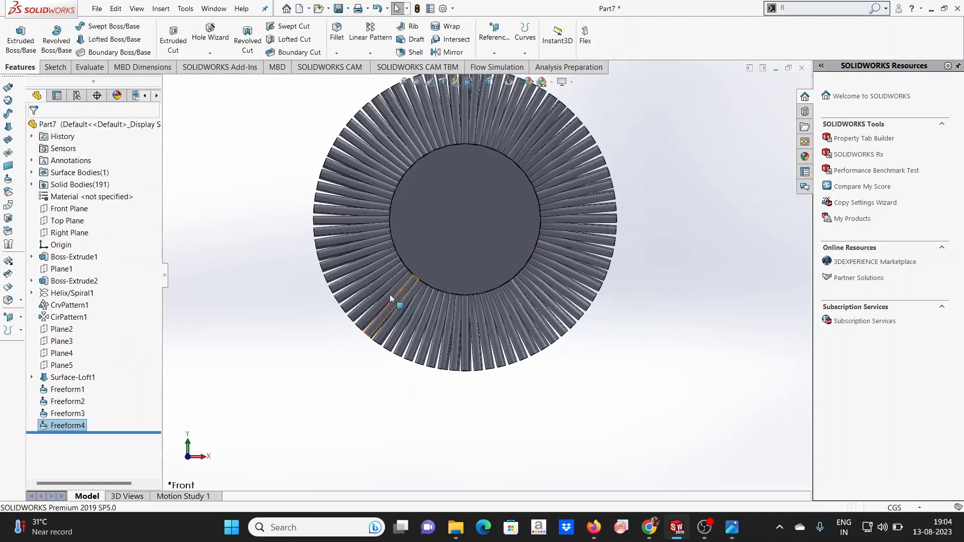
Examine the sculpted handle and its transition into the bristled cylinder from several sides.
{"action": "middle_click_drag", "start_coordinate": [389, 294], "coordinate": [673, 209]}
{"action": "scroll", "coordinate": [671, 212], "scroll_direction": "up", "scroll_amount": 2}
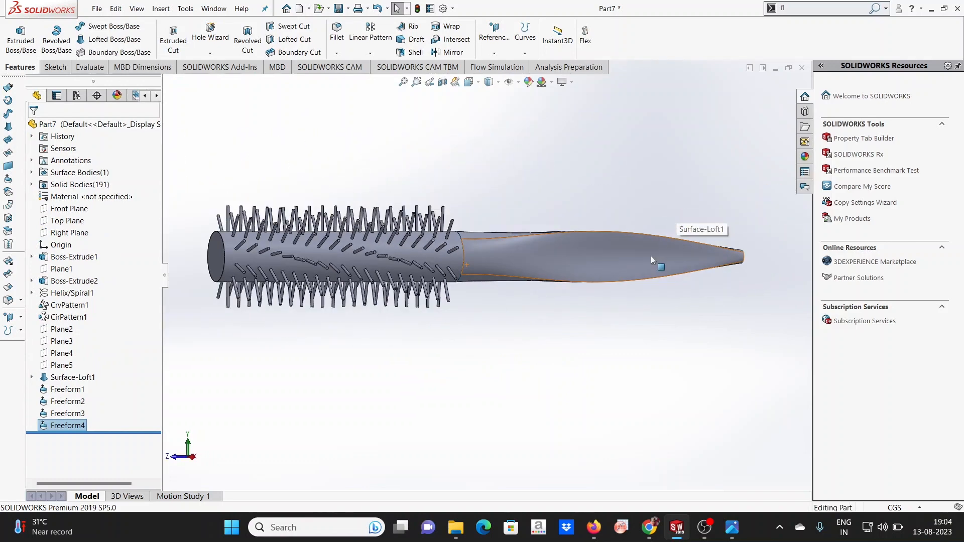
{"action": "mouse_move", "coordinate": [630, 264]}
{"action": "middle_mouse_down"}
{"action": "mouse_move", "coordinate": [517, 266]}
{"action": "mouse_move", "coordinate": [542, 288]}
{"action": "middle_mouse_up"}
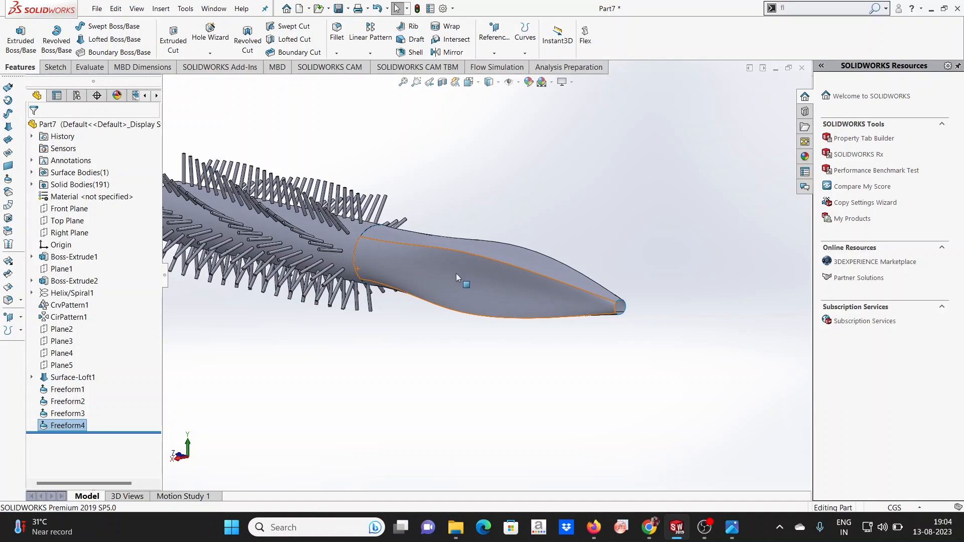
{"action": "scroll", "coordinate": [472, 286], "scroll_direction": "up", "scroll_amount": 3}
{"action": "scroll", "coordinate": [385, 208], "scroll_direction": "down", "scroll_amount": 4}
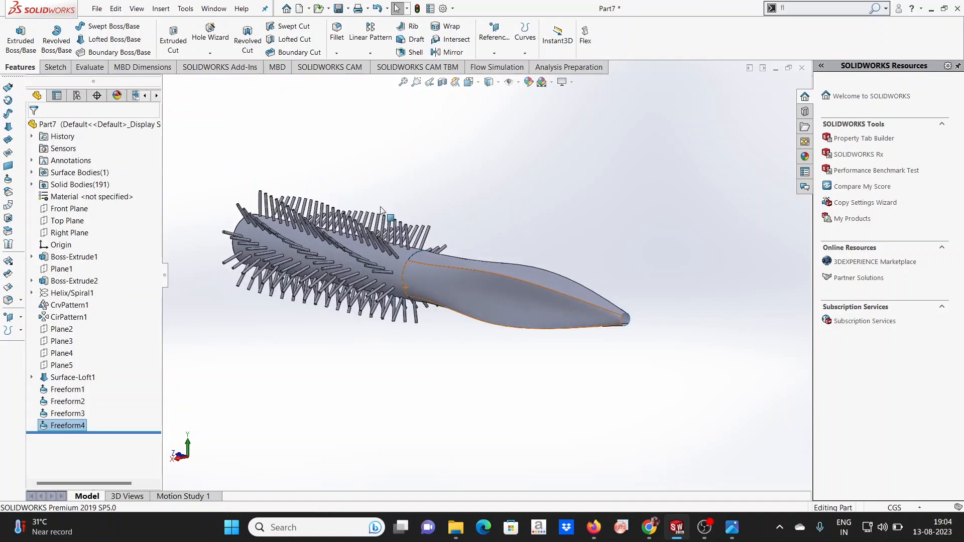
{"action": "scroll", "coordinate": [385, 234], "scroll_direction": "up", "scroll_amount": 2}
{"action": "middle_click_drag", "start_coordinate": [389, 301], "coordinate": [520, 242]}
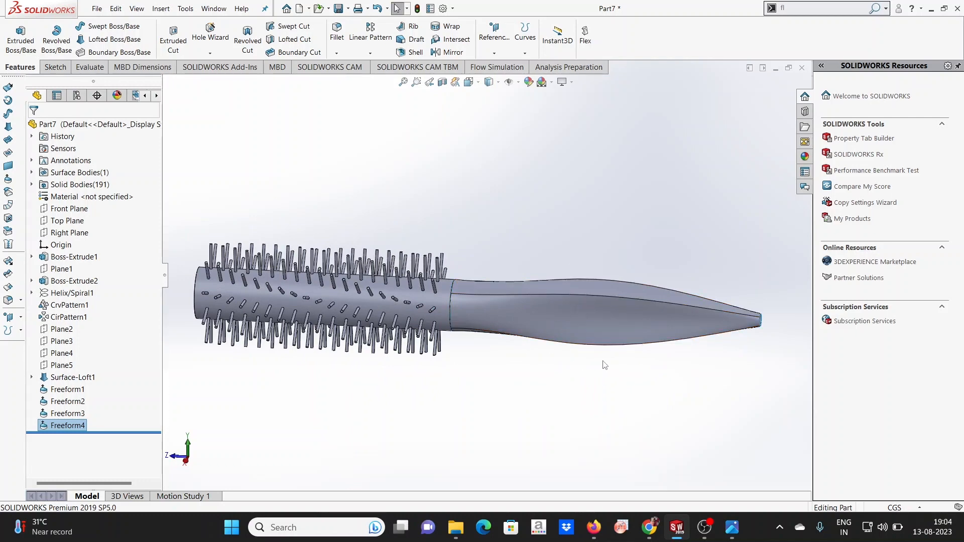
{"action": "scroll", "coordinate": [365, 291], "scroll_direction": "down", "scroll_amount": 2}
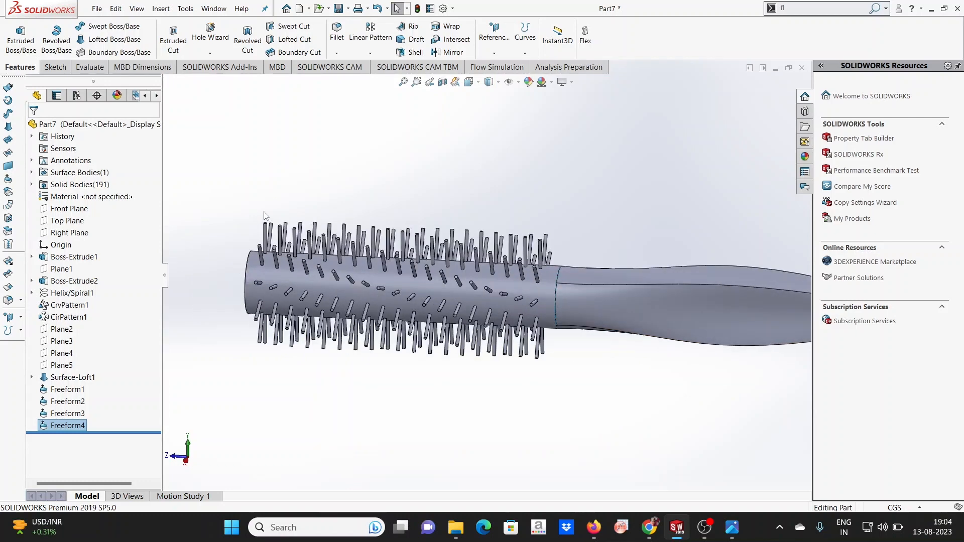
Fillet the circular edge at the bristled cylinder's free end with a 0.1 cm radius, using full preview.
{"action": "middle_click_drag", "start_coordinate": [267, 216], "coordinate": [294, 241]}
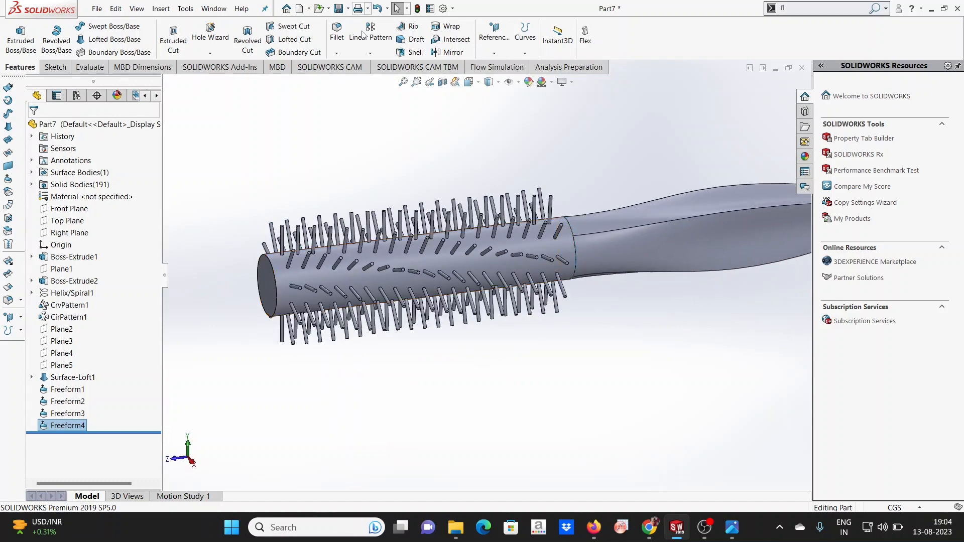
{"action": "left_click", "coordinate": [337, 45]}
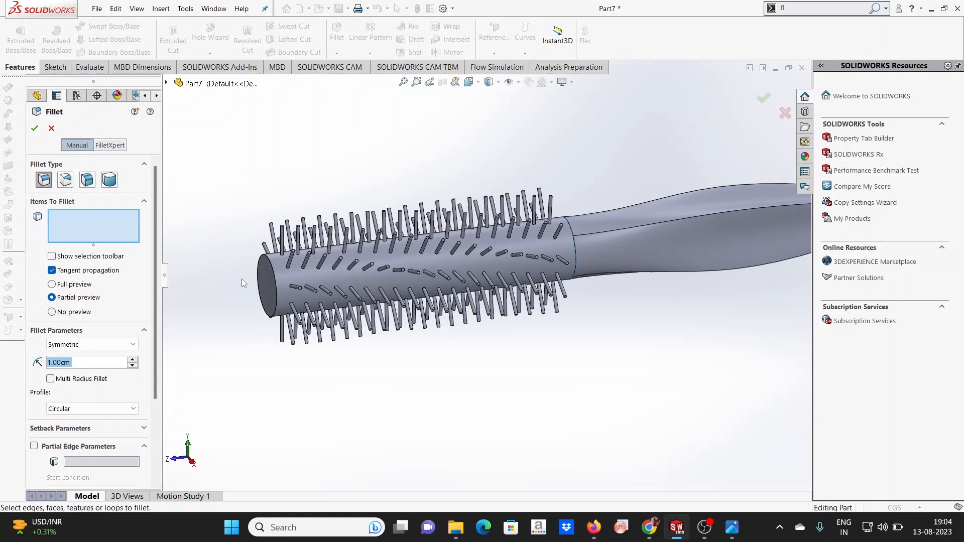
{"action": "left_click", "coordinate": [276, 279]}
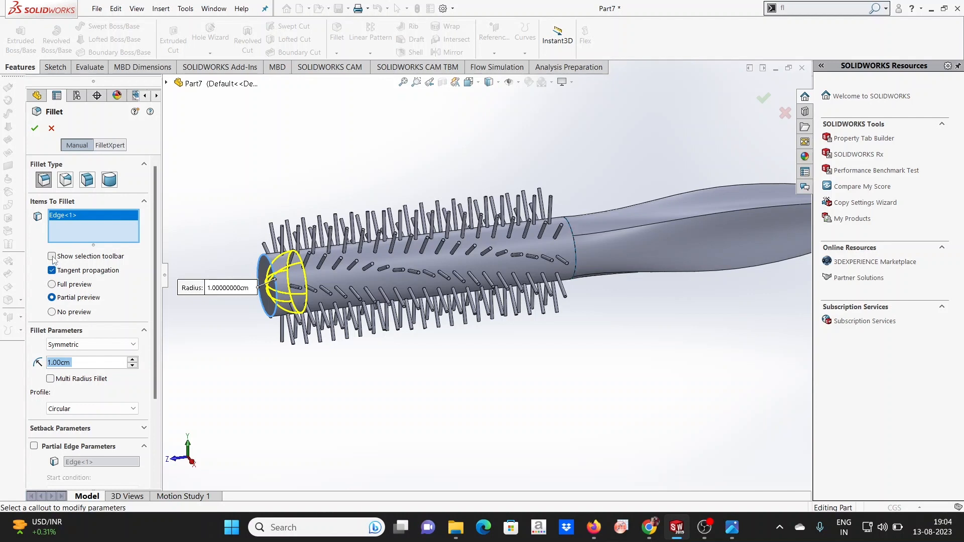
{"action": "left_click", "coordinate": [52, 285]}
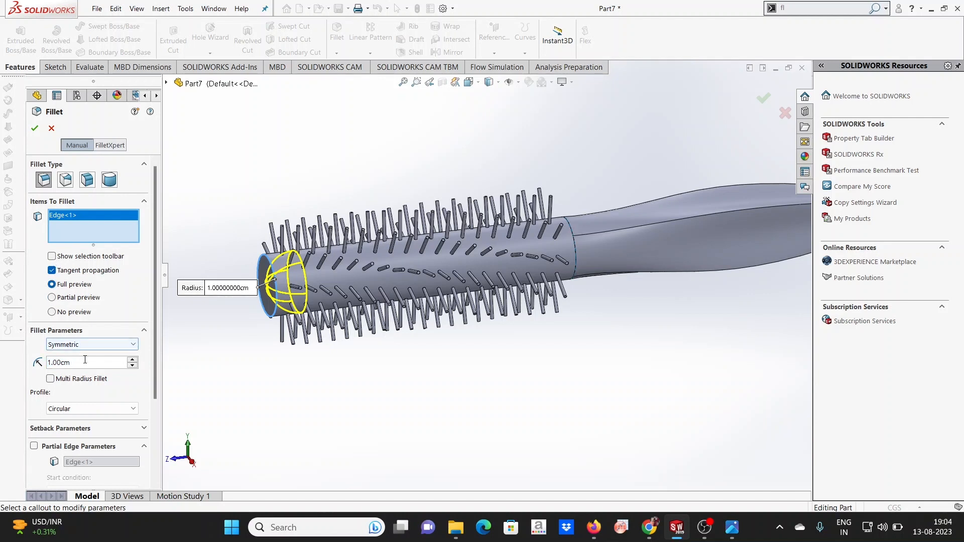
{"action": "type", "text": "0.1"}
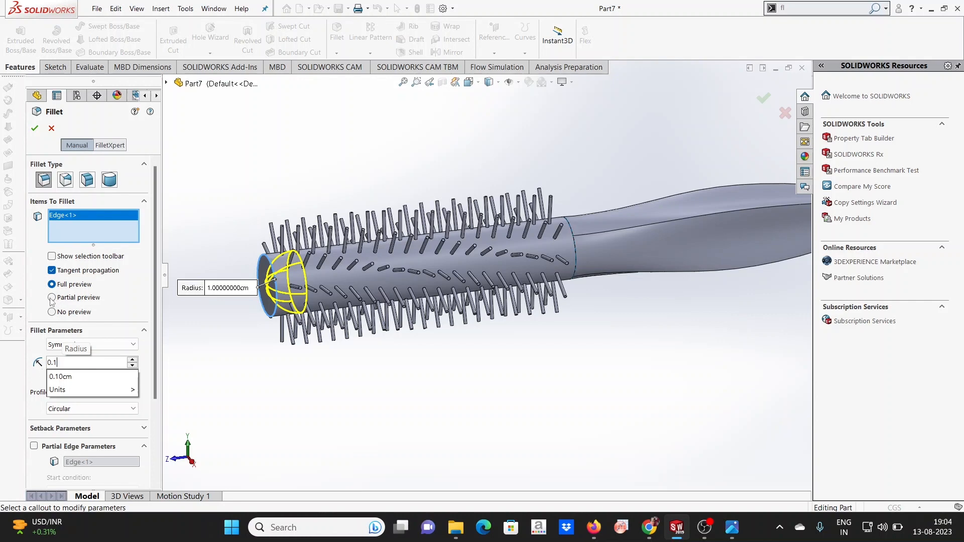
{"action": "key", "text": "Return"}
{"action": "scroll", "coordinate": [302, 289], "scroll_direction": "down", "scroll_amount": 5}
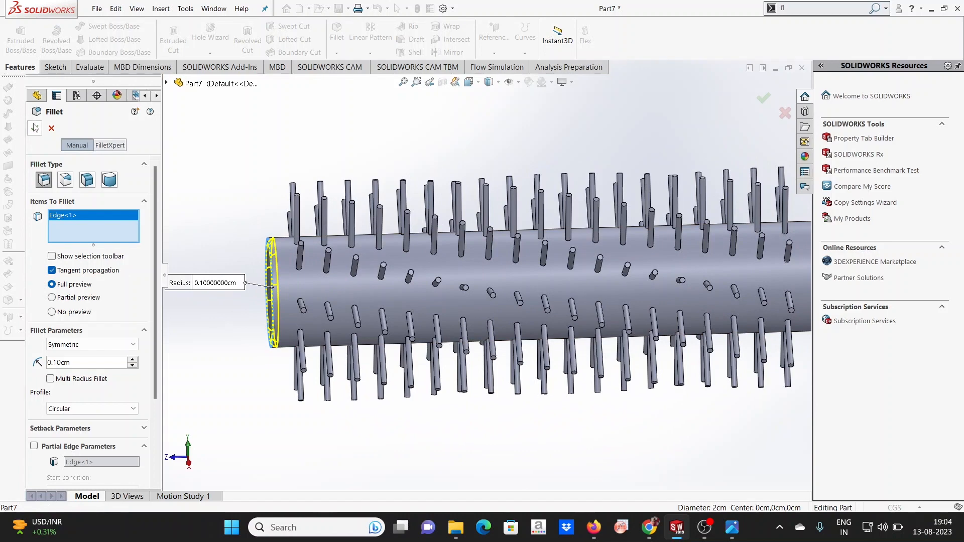
{"action": "left_click", "coordinate": [35, 129]}
Start a Fillet on the four lengthwise edges between the handle's sculpted faces.
{"action": "mouse_move", "coordinate": [252, 266]}
{"action": "middle_mouse_down"}
{"action": "mouse_move", "coordinate": [301, 271]}
{"action": "mouse_move", "coordinate": [288, 272]}
{"action": "middle_mouse_up"}
{"action": "scroll", "coordinate": [288, 272], "scroll_direction": "up", "scroll_amount": 4}
{"action": "scroll", "coordinate": [565, 200], "scroll_direction": "down", "scroll_amount": 1}
{"action": "scroll", "coordinate": [564, 200], "scroll_direction": "up", "scroll_amount": 1}
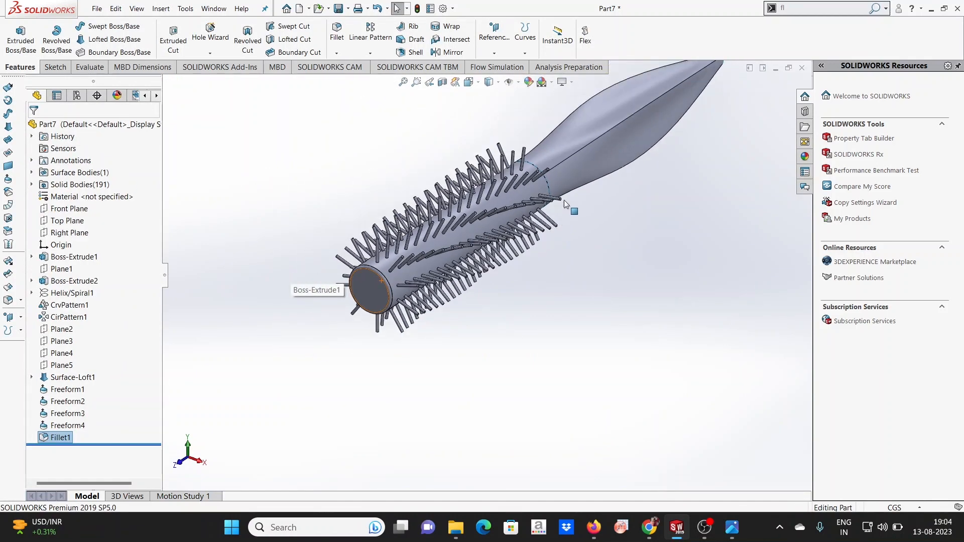
{"action": "middle_click_drag", "start_coordinate": [587, 193], "coordinate": [530, 211]}
{"action": "scroll", "coordinate": [607, 150], "scroll_direction": "down", "scroll_amount": 3}
{"action": "scroll", "coordinate": [628, 142], "scroll_direction": "up", "scroll_amount": 1}
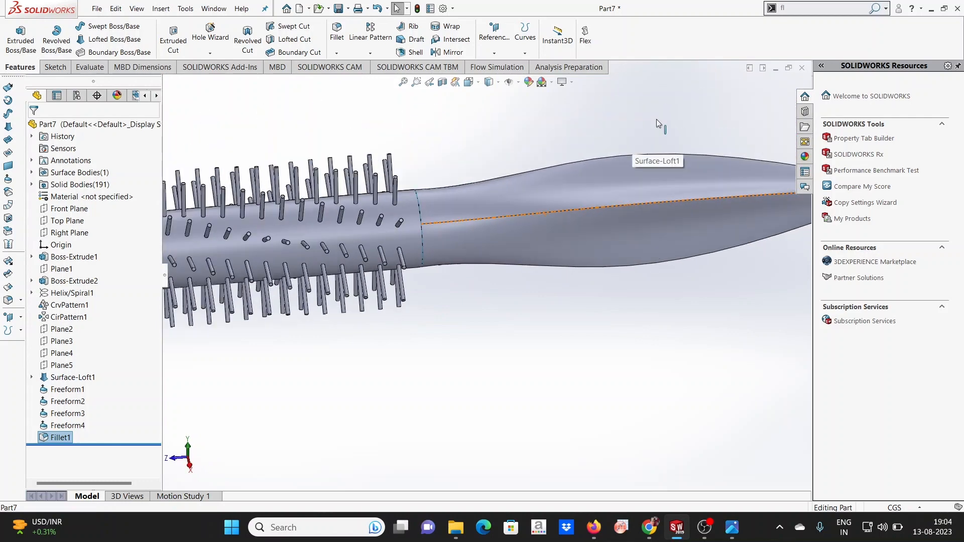
{"action": "scroll", "coordinate": [656, 119], "scroll_direction": "down", "scroll_amount": 3}
{"action": "left_click", "coordinate": [625, 293]}
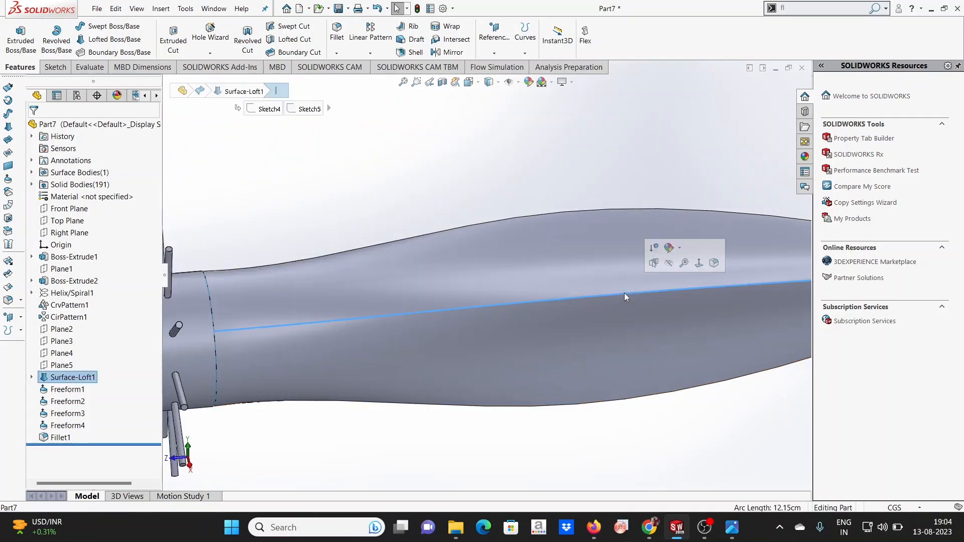
{"action": "left_click", "coordinate": [338, 36]}
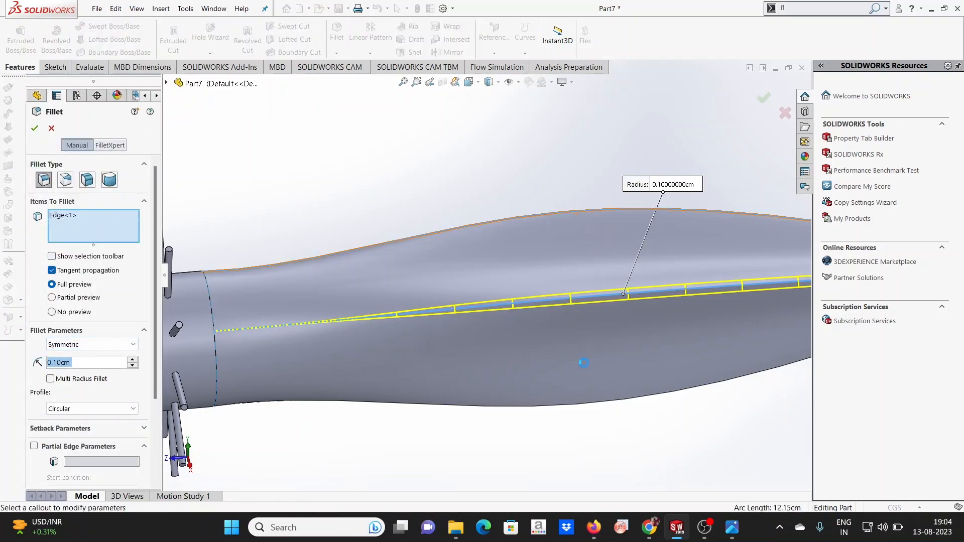
{"action": "middle_click_drag", "start_coordinate": [583, 362], "coordinate": [576, 312]}
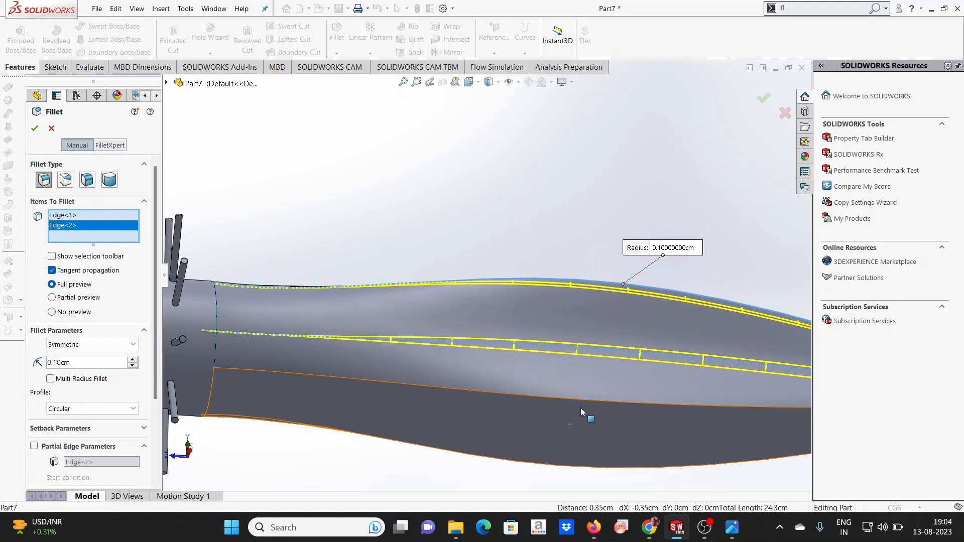
{"action": "middle_click_drag", "start_coordinate": [583, 420], "coordinate": [549, 488]}
{"action": "left_click", "coordinate": [480, 481]}
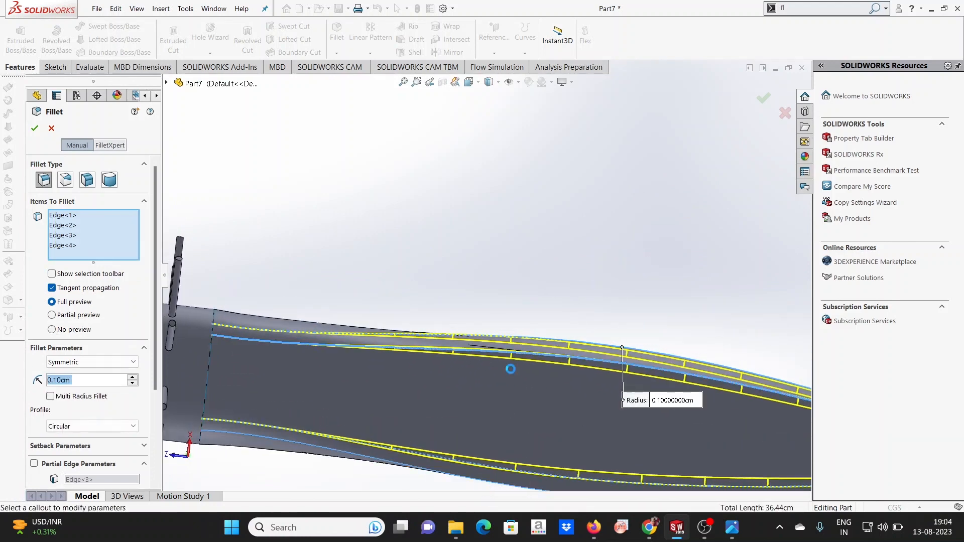
Set the radius for the four handle edges to 0.2 cm and accept the fillet.
{"action": "scroll", "coordinate": [511, 369], "scroll_direction": "up", "scroll_amount": 5}
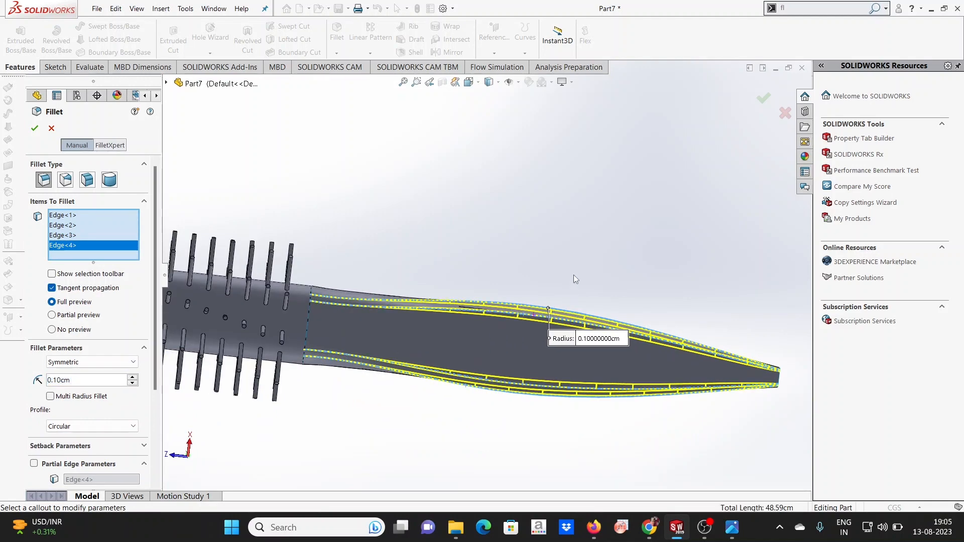
{"action": "middle_click_drag", "start_coordinate": [574, 279], "coordinate": [570, 241]}
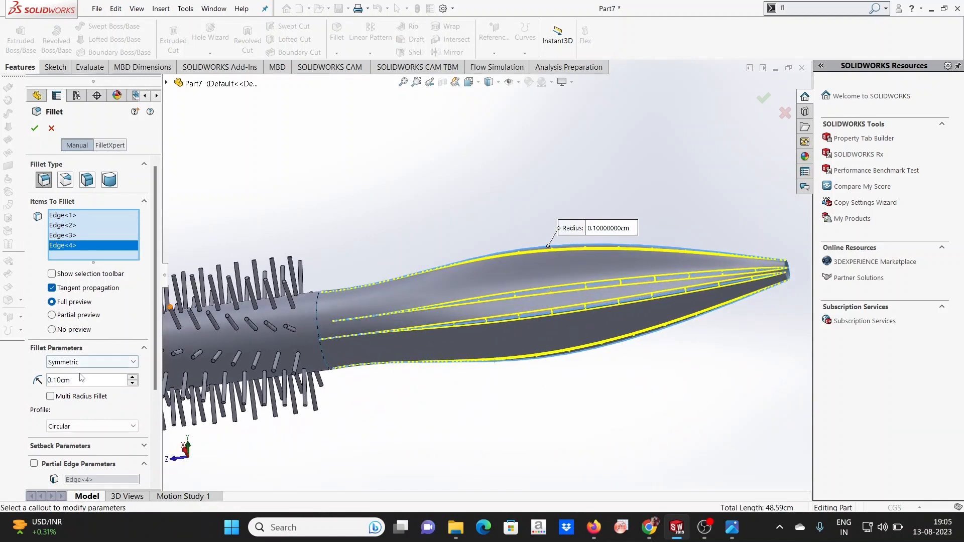
{"action": "left_click", "coordinate": [61, 381]}
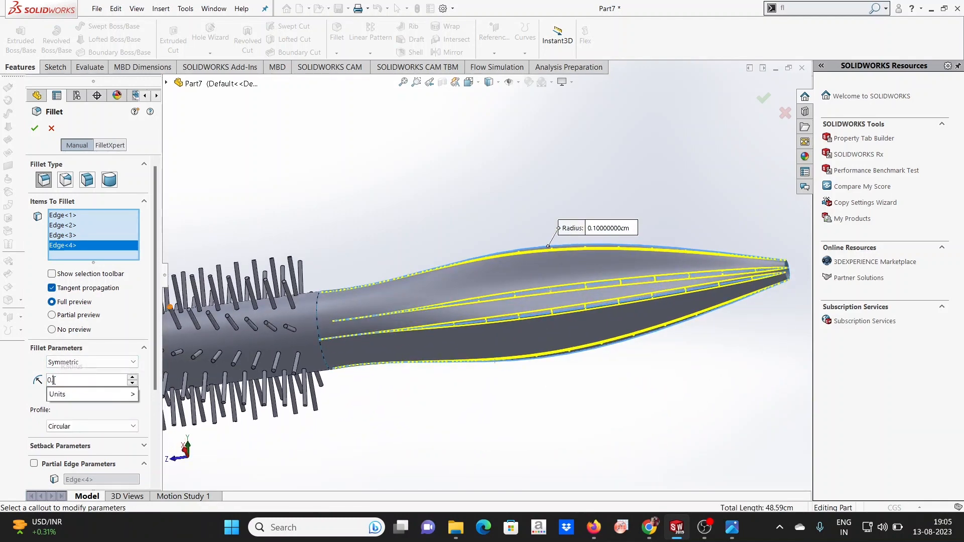
{"action": "key", "text": "BackSpace"}
{"action": "type", "text": "0.2"}
{"action": "key", "text": "Return"}
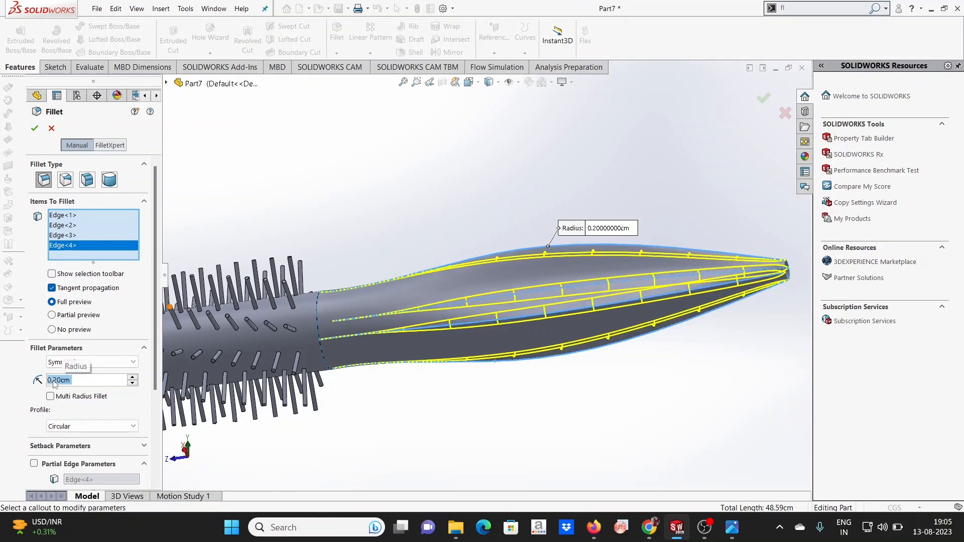
{"action": "left_click", "coordinate": [34, 129]}
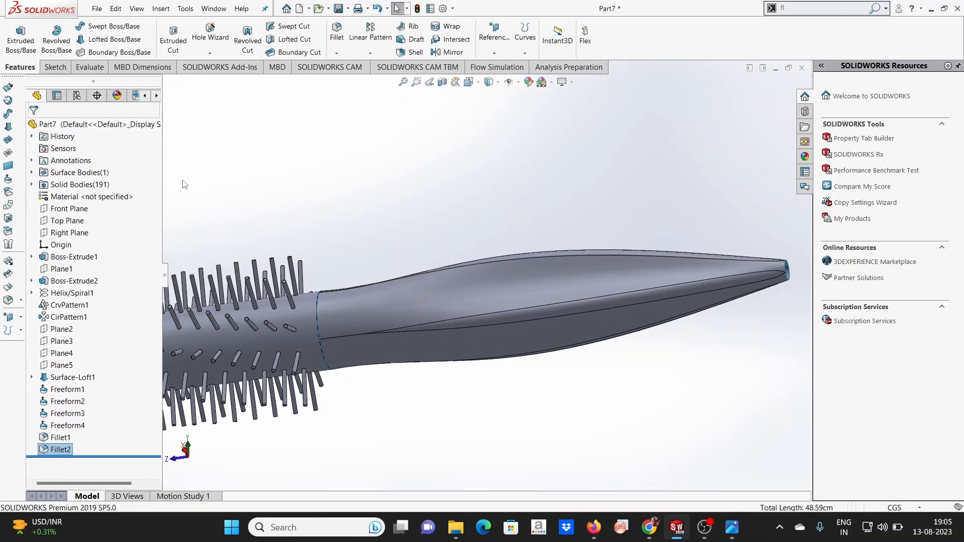
{"action": "scroll", "coordinate": [555, 330], "scroll_direction": "down", "scroll_amount": 3}
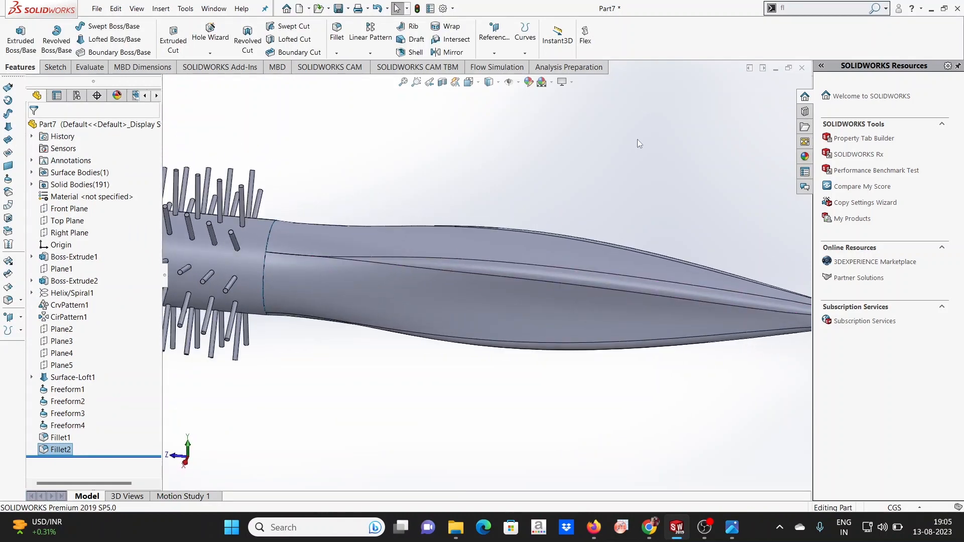
{"action": "left_click", "coordinate": [632, 179]}
{"action": "scroll", "coordinate": [607, 186], "scroll_direction": "up", "scroll_amount": 1}
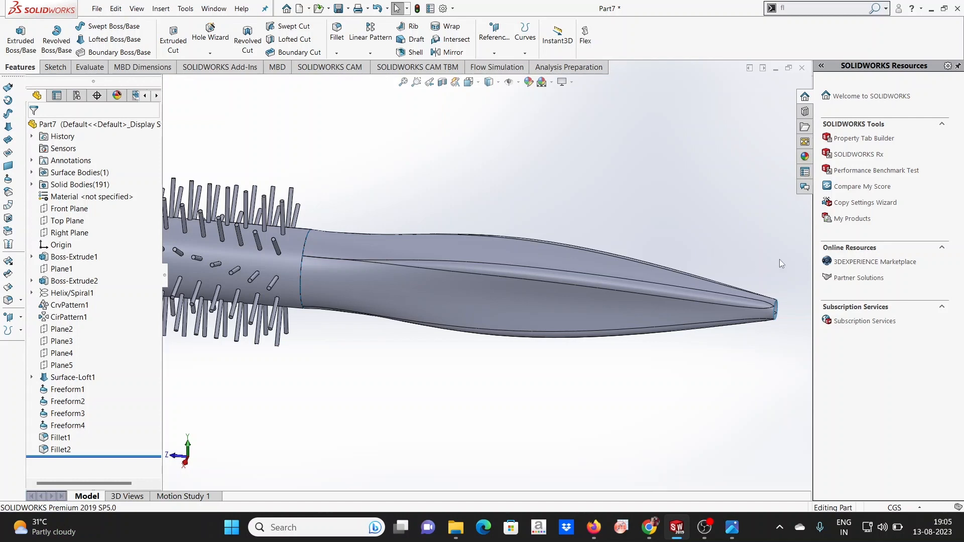
{"action": "scroll", "coordinate": [779, 259], "scroll_direction": "down", "scroll_amount": 2}
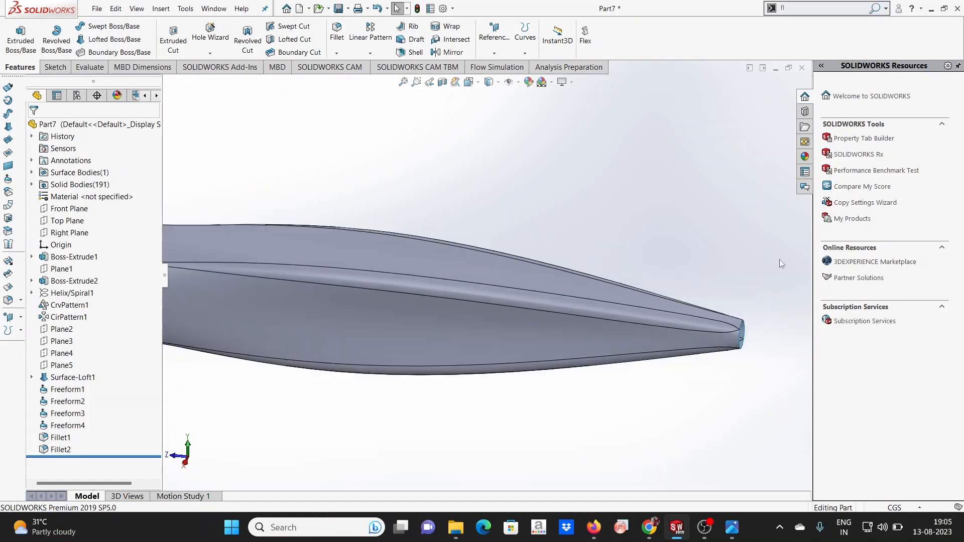
{"action": "left_click", "coordinate": [746, 334]}
{"action": "scroll", "coordinate": [749, 334], "scroll_direction": "up", "scroll_amount": 2}
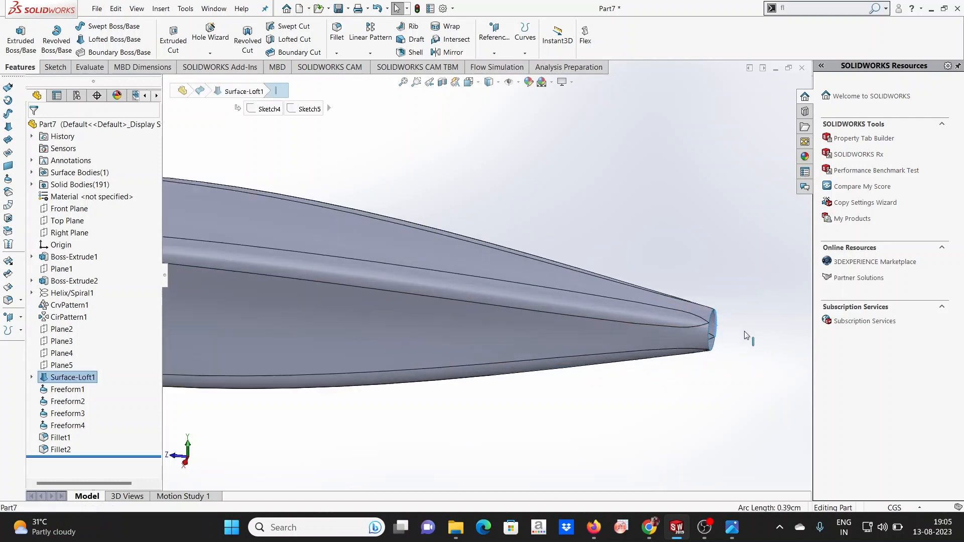
{"action": "middle_click_drag", "start_coordinate": [743, 330], "coordinate": [649, 297]}
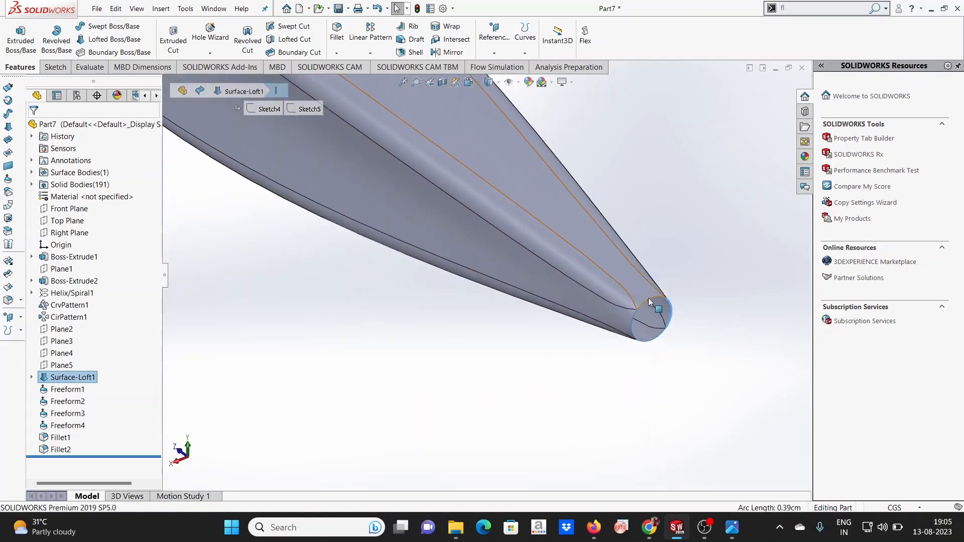
{"action": "left_click", "coordinate": [337, 33]}
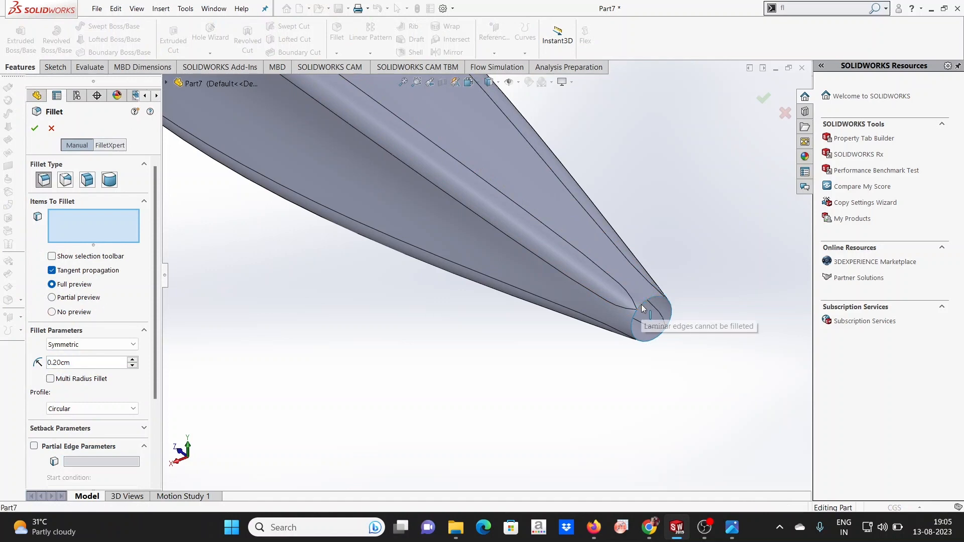
{"action": "left_click", "coordinate": [632, 320]}
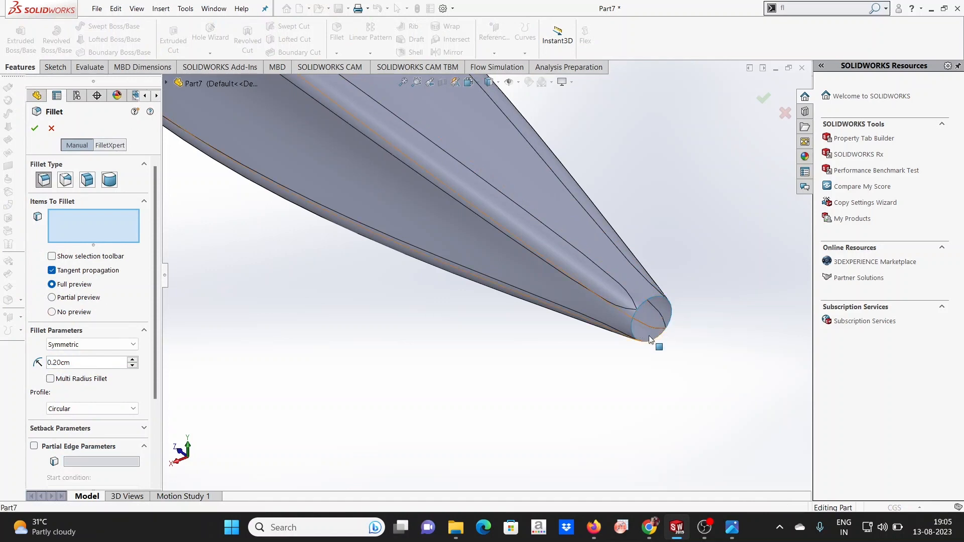
{"action": "left_click", "coordinate": [651, 339]}
{"action": "scroll", "coordinate": [568, 337], "scroll_direction": "up", "scroll_amount": 1}
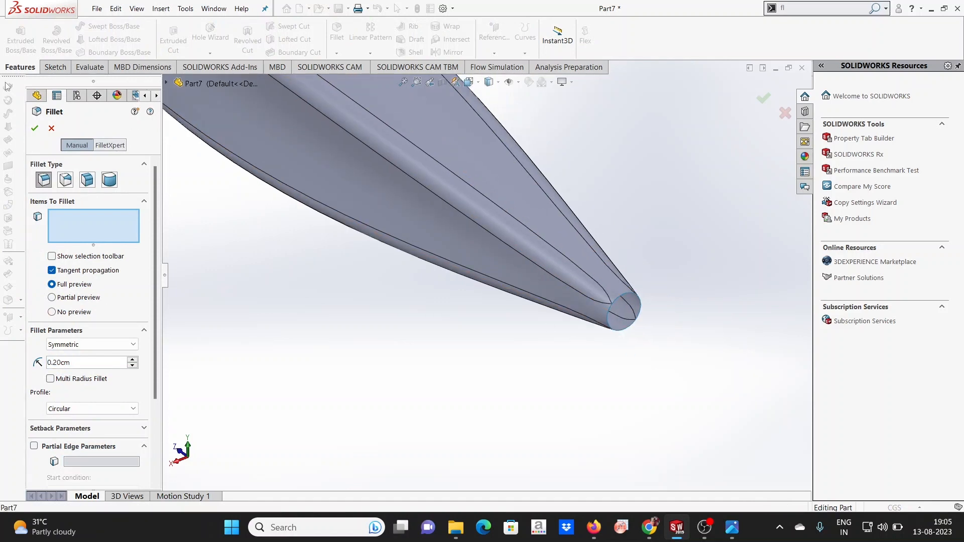
{"action": "left_click", "coordinate": [50, 129]}
Twist the handle surface body by 90 degrees with a Flex feature, keeping hard edges on.
{"action": "scroll", "coordinate": [435, 277], "scroll_direction": "up", "scroll_amount": 5}
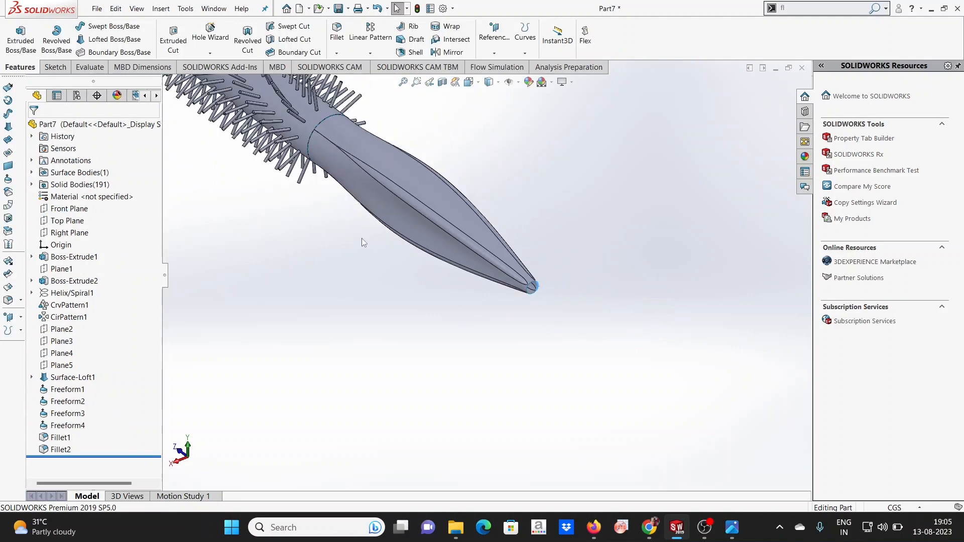
{"action": "key", "text": "ctrl+4"}
{"action": "scroll", "coordinate": [426, 171], "scroll_direction": "down", "scroll_amount": 3}
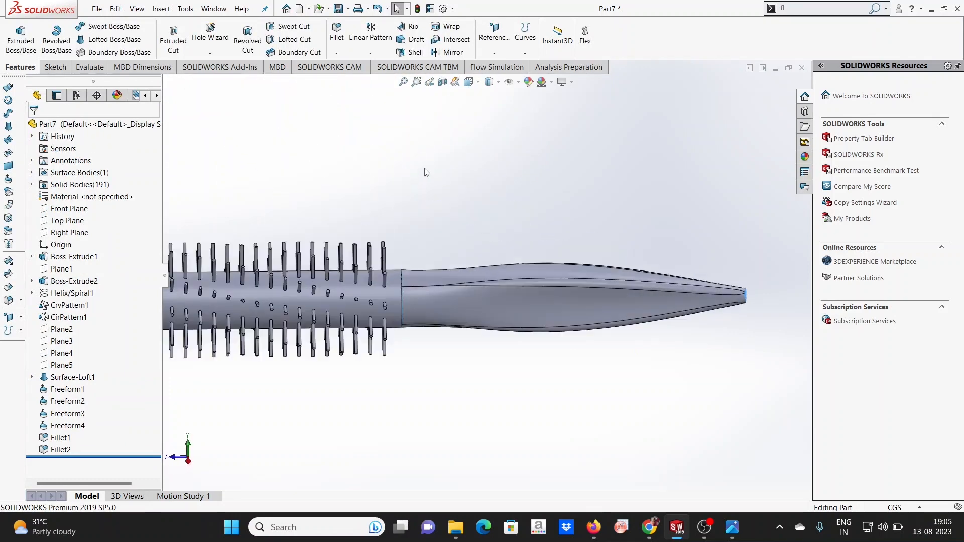
{"action": "left_click", "coordinate": [584, 43]}
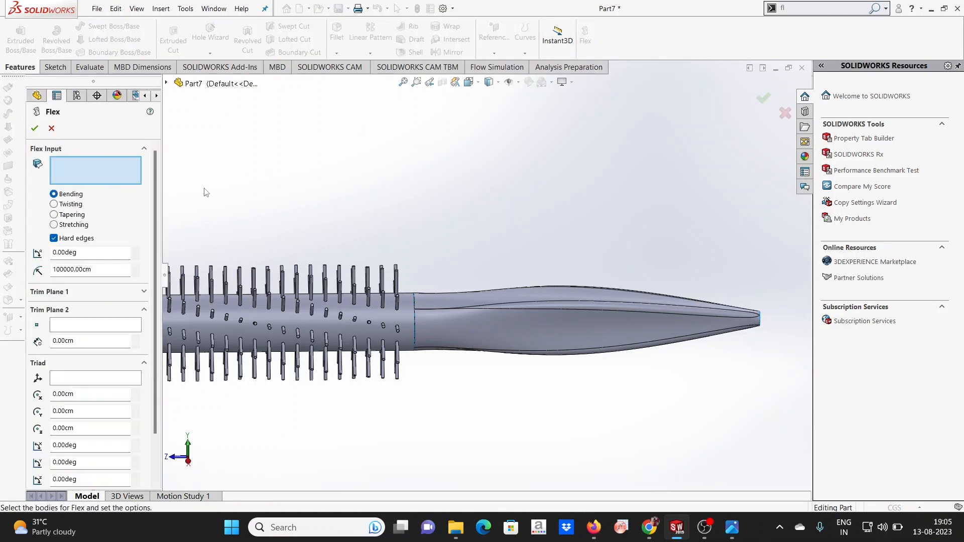
{"action": "left_click", "coordinate": [574, 333]}
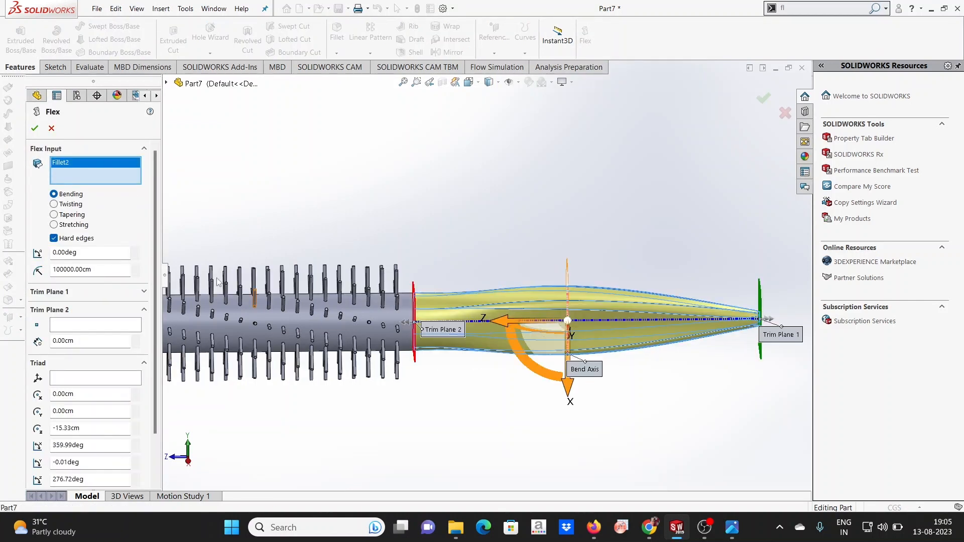
{"action": "left_click", "coordinate": [54, 204]}
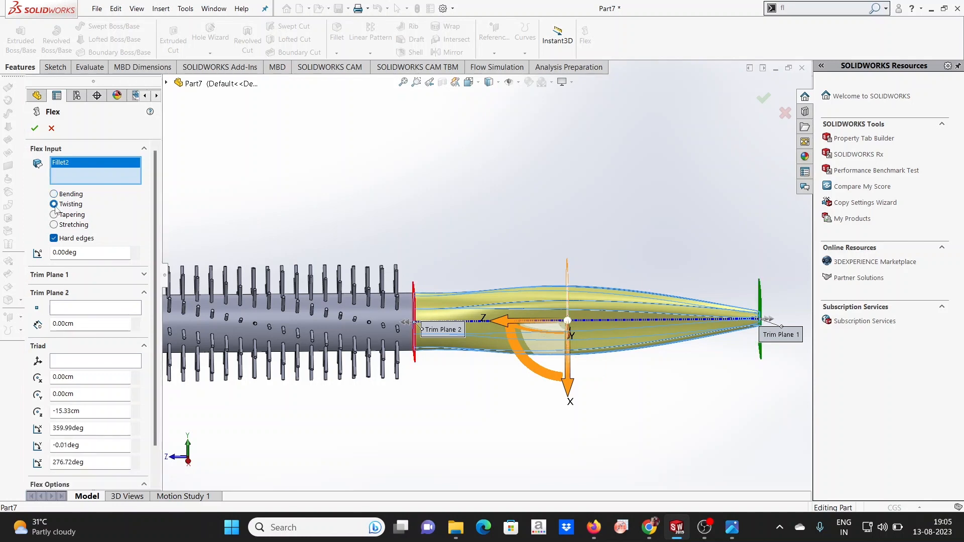
{"action": "left_click", "coordinate": [53, 253]}
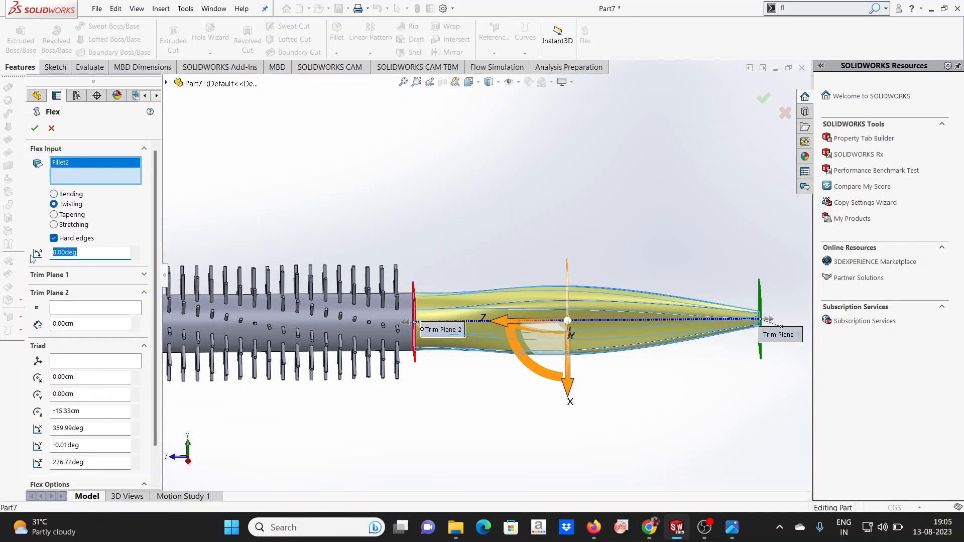
{"action": "type", "text": "9"}
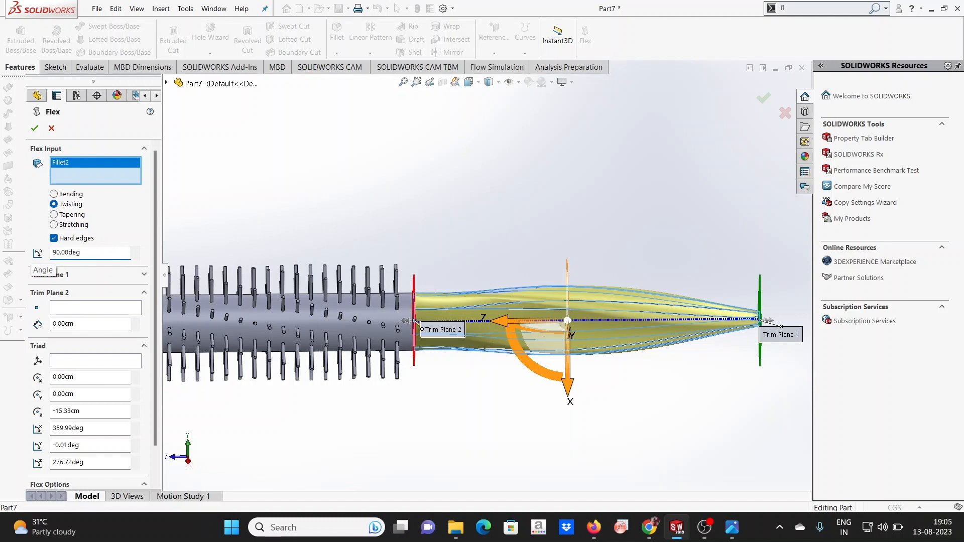
{"action": "left_click", "coordinate": [35, 128]}
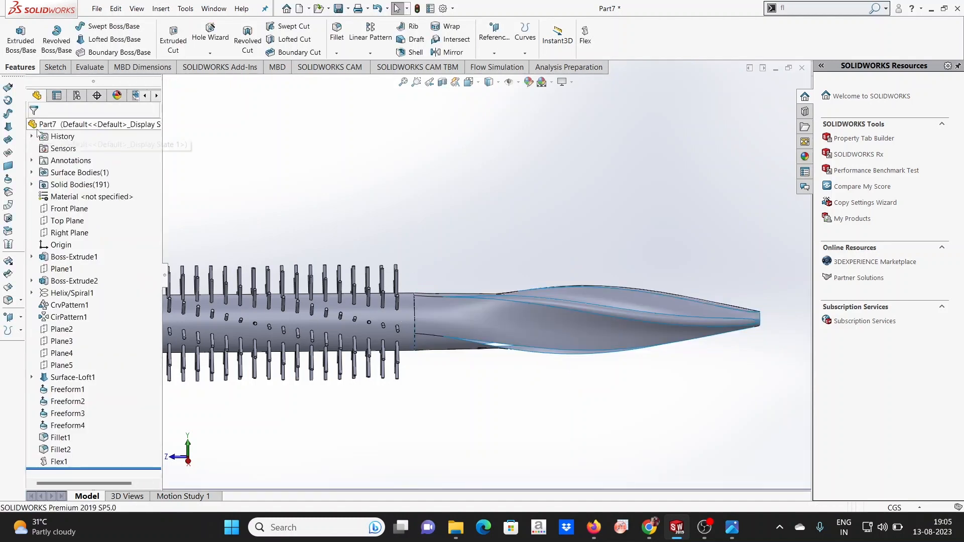
Delete the fillet feature on the handle's four lengthwise edges, keeping the twist.
{"action": "mouse_move", "coordinate": [493, 251]}
{"action": "middle_mouse_down"}
{"action": "mouse_move", "coordinate": [454, 134]}
{"action": "mouse_move", "coordinate": [469, 142]}
{"action": "mouse_move", "coordinate": [507, 227]}
{"action": "mouse_move", "coordinate": [542, 356]}
{"action": "mouse_move", "coordinate": [577, 329]}
{"action": "mouse_move", "coordinate": [652, 236]}
{"action": "mouse_move", "coordinate": [665, 196]}
{"action": "mouse_move", "coordinate": [687, 186]}
{"action": "mouse_move", "coordinate": [719, 196]}
{"action": "middle_mouse_up"}
{"action": "scroll", "coordinate": [505, 196], "scroll_direction": "up", "scroll_amount": 2}
{"action": "scroll", "coordinate": [471, 207], "scroll_direction": "down", "scroll_amount": 4}
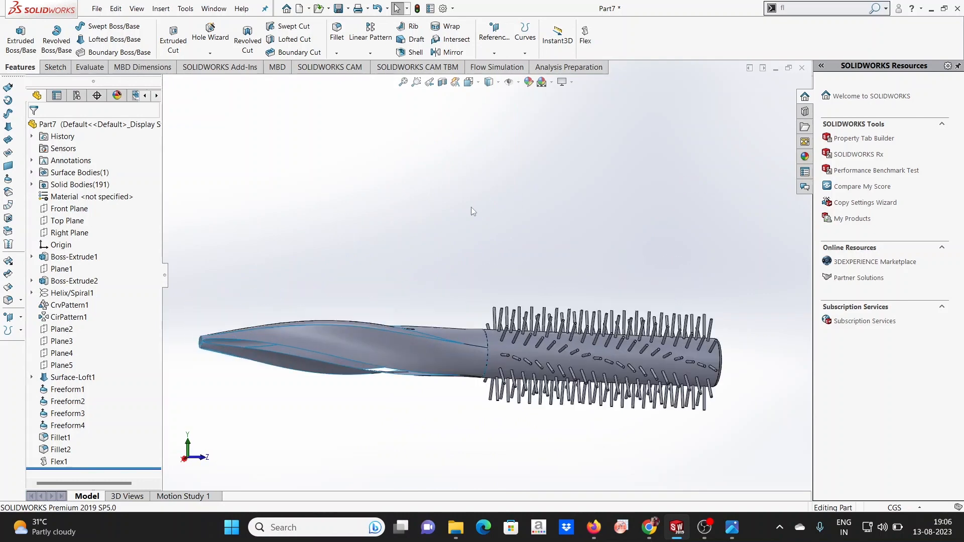
{"action": "scroll", "coordinate": [413, 304], "scroll_direction": "up", "scroll_amount": 2}
{"action": "mouse_move", "coordinate": [413, 304]}
{"action": "middle_mouse_down"}
{"action": "mouse_move", "coordinate": [474, 406]}
{"action": "mouse_move", "coordinate": [607, 370]}
{"action": "mouse_move", "coordinate": [594, 297]}
{"action": "mouse_move", "coordinate": [559, 209]}
{"action": "mouse_move", "coordinate": [604, 307]}
{"action": "middle_mouse_up"}
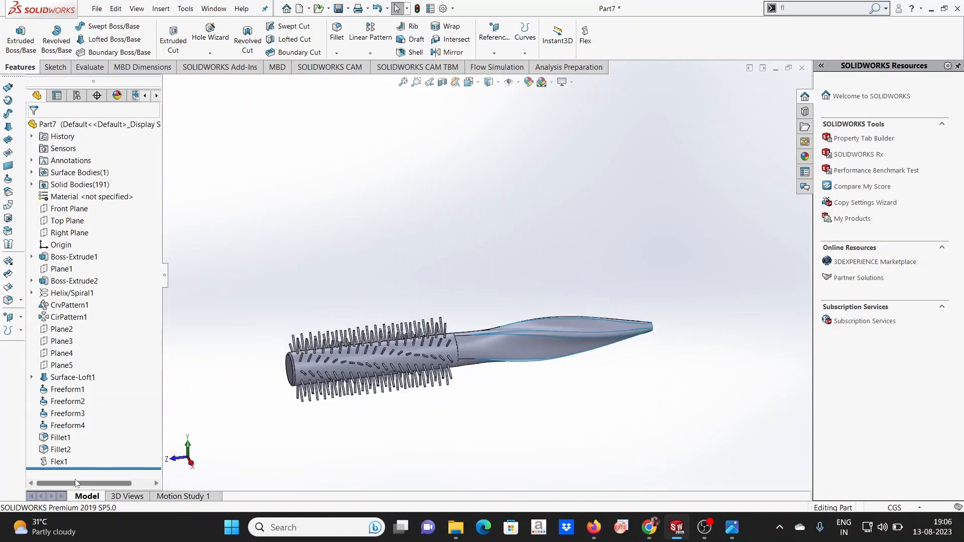
{"action": "right_click", "coordinate": [67, 455]}
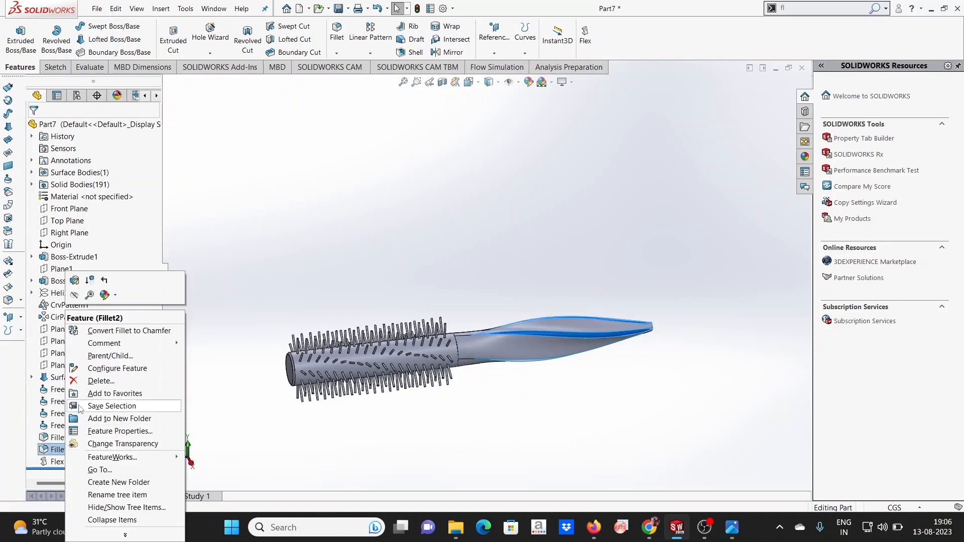
{"action": "left_click", "coordinate": [101, 381]}
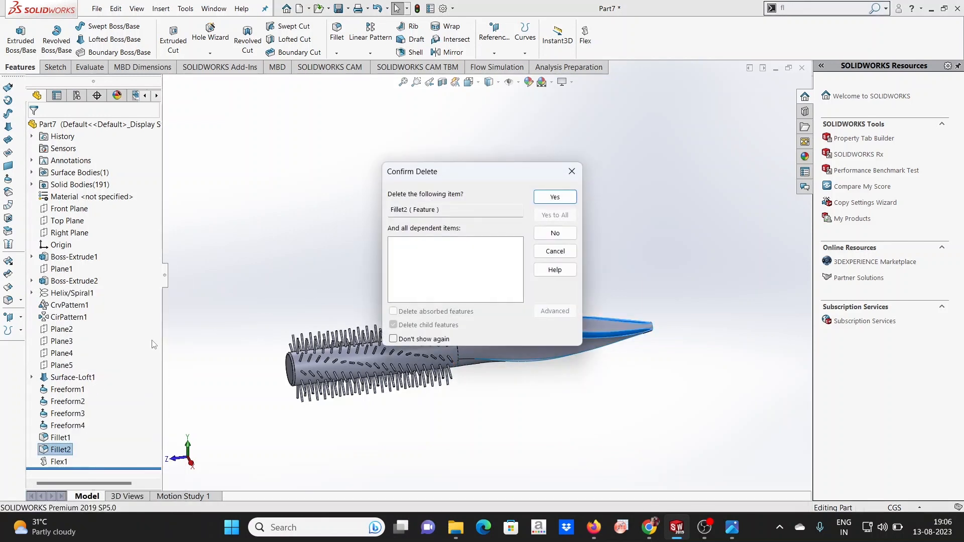
{"action": "left_click", "coordinate": [556, 197]}
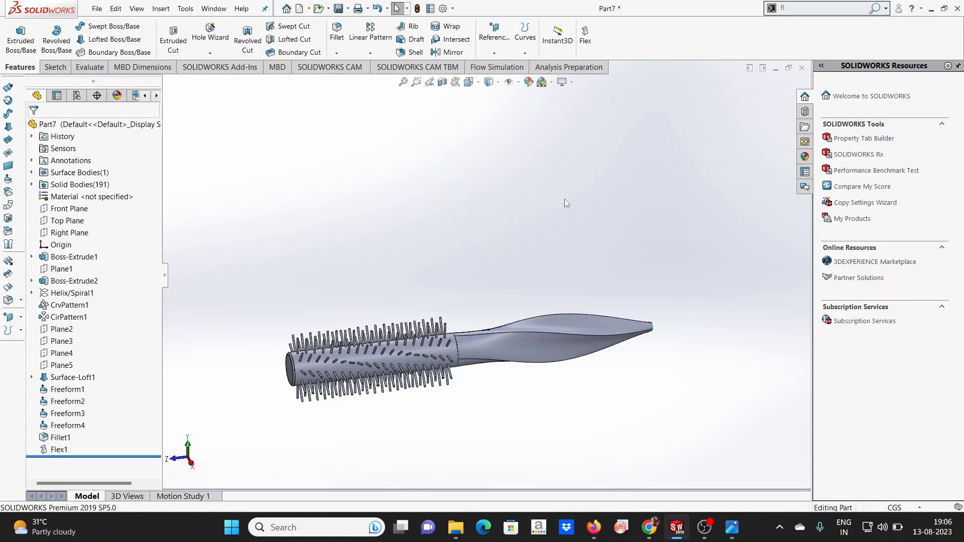
Apply a dark grey color appearance to the whole brush and view it from the side.
{"action": "mouse_move", "coordinate": [714, 285]}
{"action": "middle_mouse_down"}
{"action": "mouse_move", "coordinate": [641, 157]}
{"action": "mouse_move", "coordinate": [688, 333]}
{"action": "middle_mouse_up"}
{"action": "scroll", "coordinate": [597, 328], "scroll_direction": "down", "scroll_amount": 2}
{"action": "scroll", "coordinate": [578, 324], "scroll_direction": "up", "scroll_amount": 2}
{"action": "scroll", "coordinate": [444, 280], "scroll_direction": "up", "scroll_amount": 3}
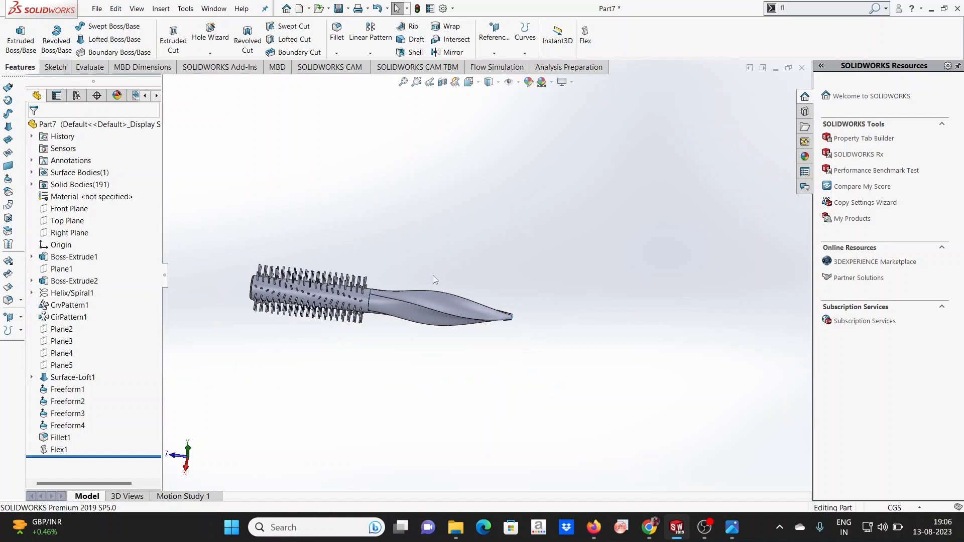
{"action": "key", "text": "ctrl+4"}
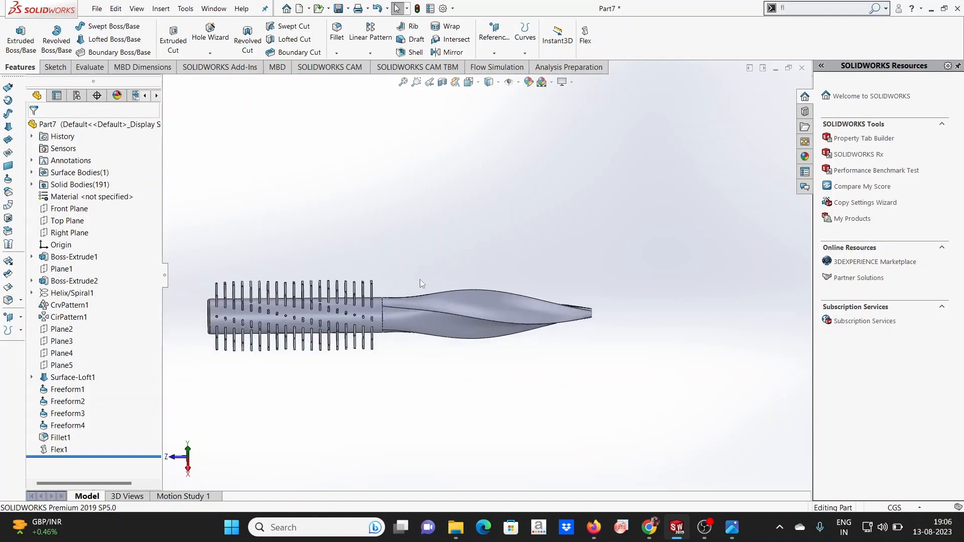
{"action": "scroll", "coordinate": [416, 283], "scroll_direction": "down", "scroll_amount": 1}
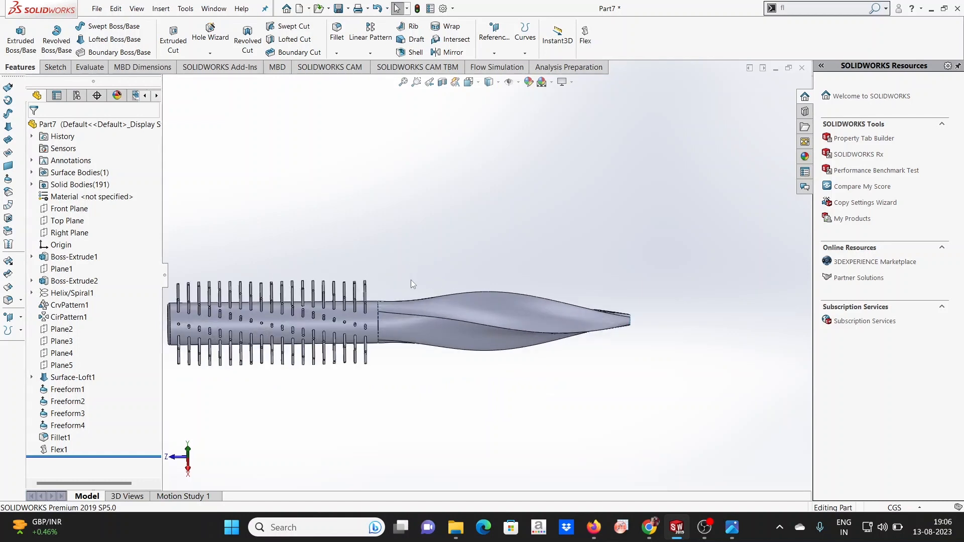
{"action": "left_click", "coordinate": [528, 82]}
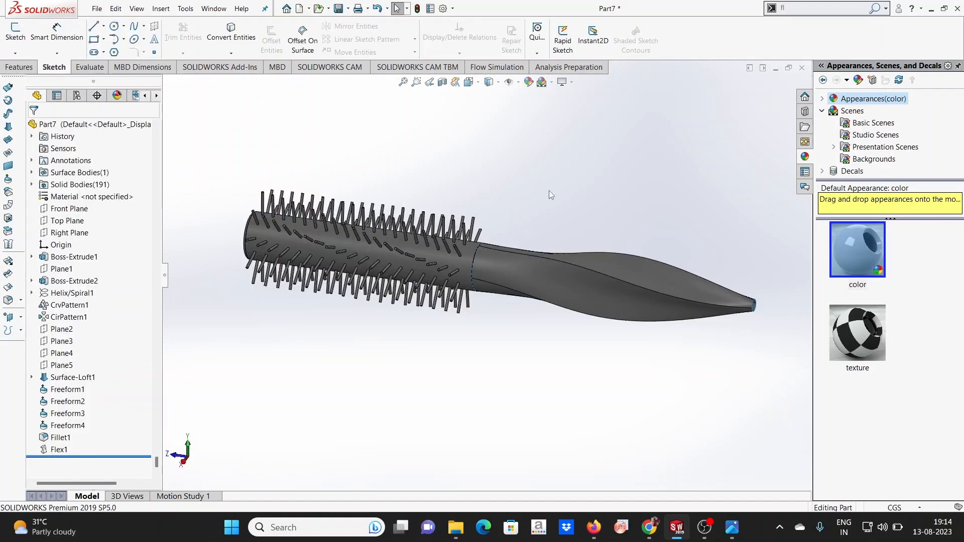
{"action": "key", "text": "ctrl+4"}
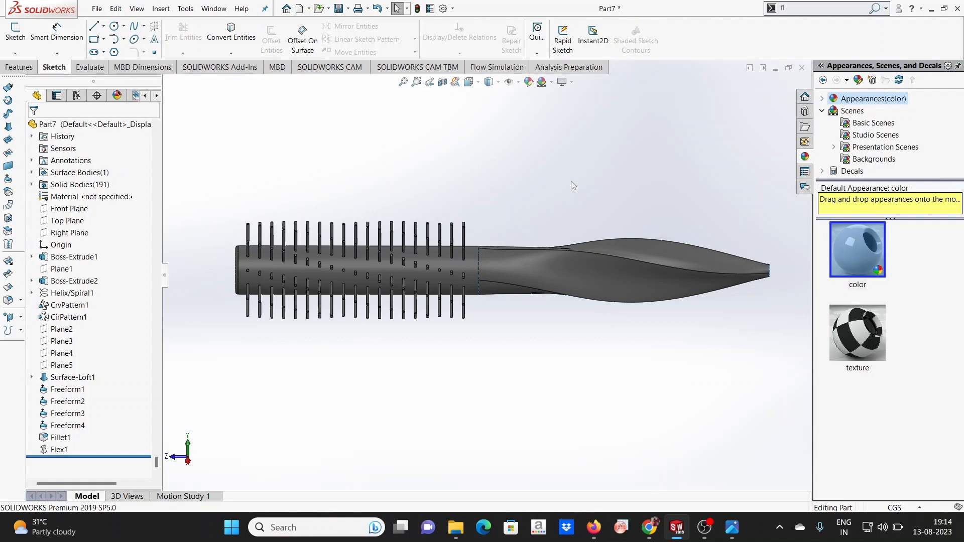
{"action": "middle_click_drag", "start_coordinate": [571, 181], "coordinate": [561, 160]}
{"action": "scroll", "coordinate": [561, 208], "scroll_direction": "up", "scroll_amount": 1}
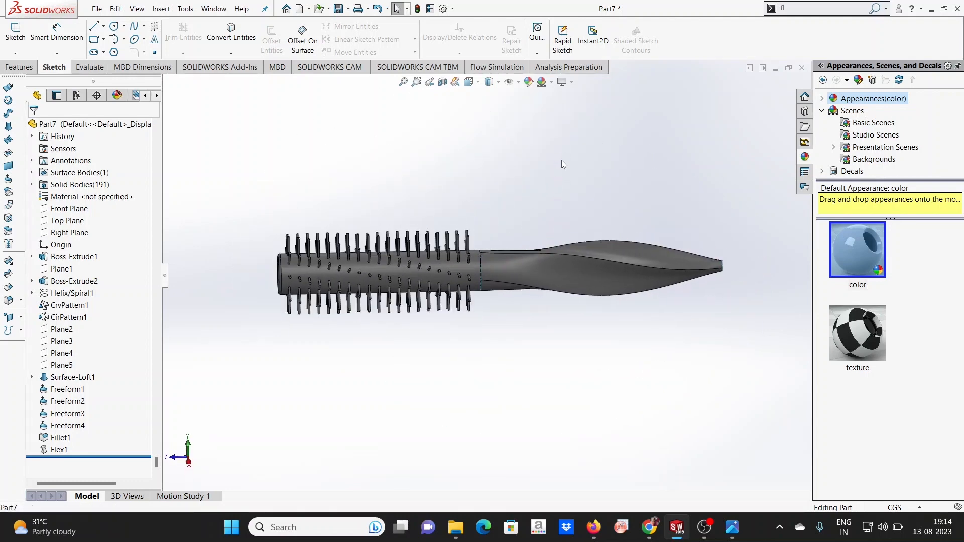